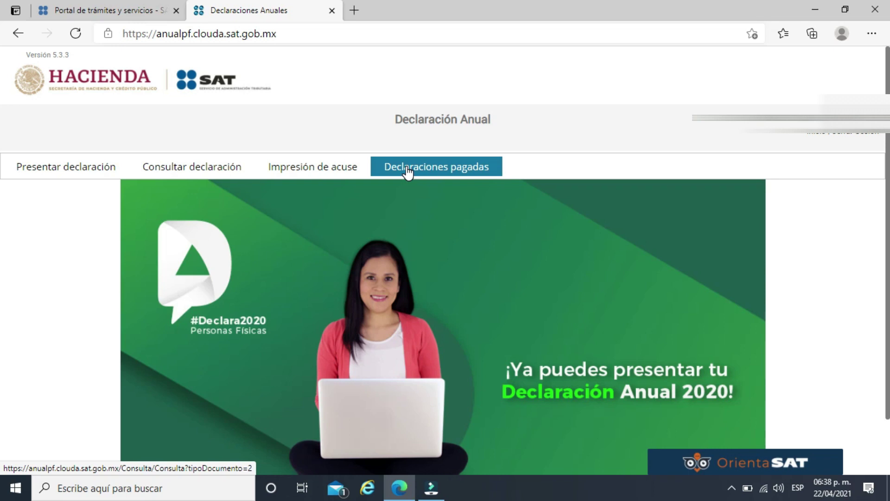
Start a new 2020 return, keeping the pre-loaded Sueldos, salarios y asimilados income checked.
click(58, 176)
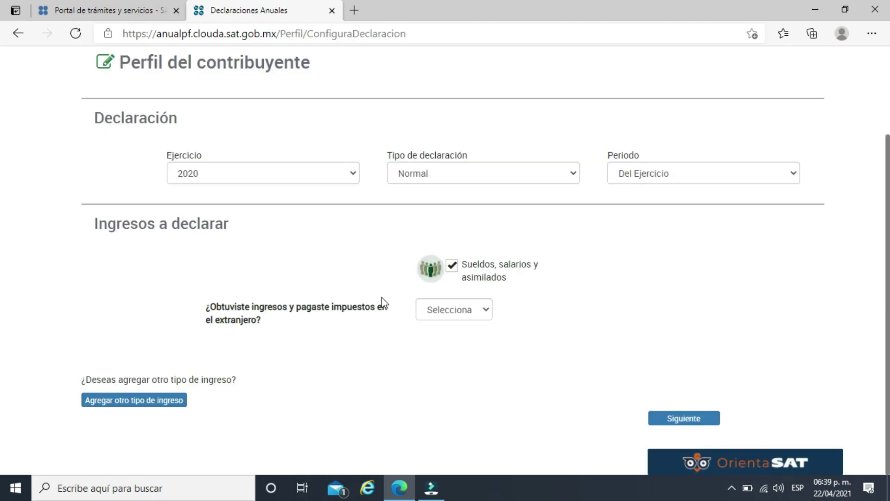
click(482, 269)
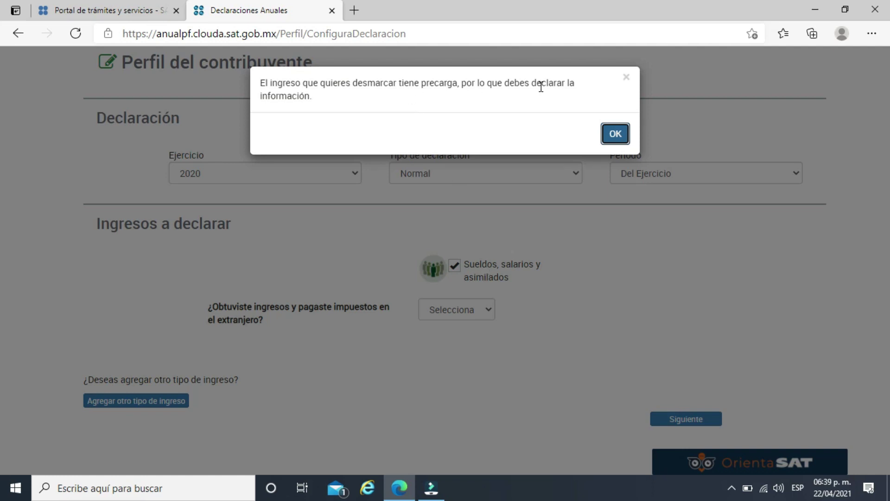
click(626, 136)
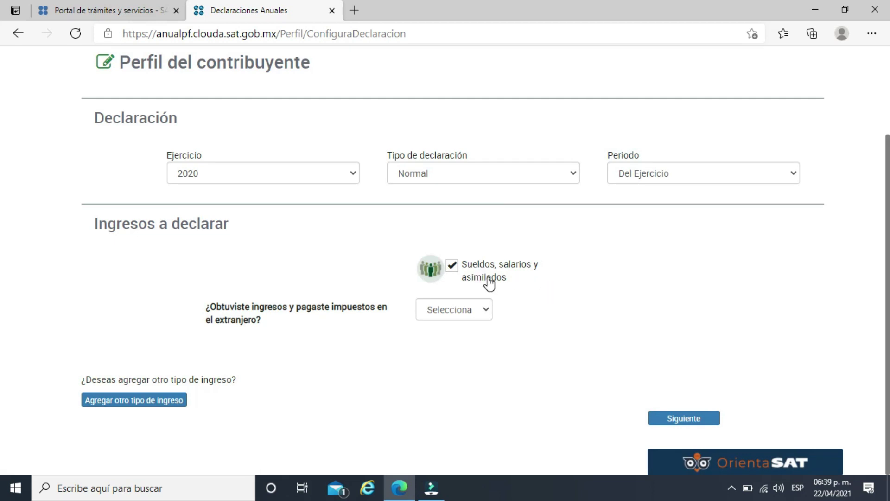
click(453, 266)
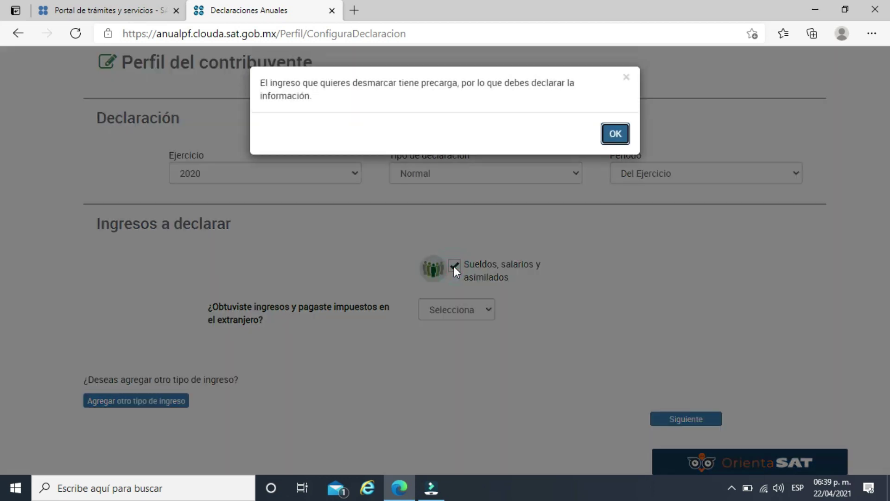
click(615, 133)
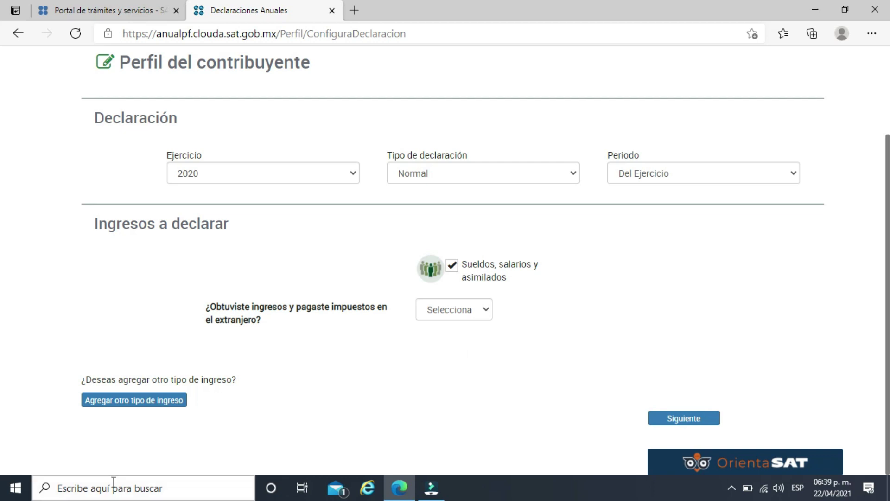
Add Arrendamiento, Dividendos and Actividad Empresarial y Servicios profesionales (Honorarios) as income types.
click(141, 405)
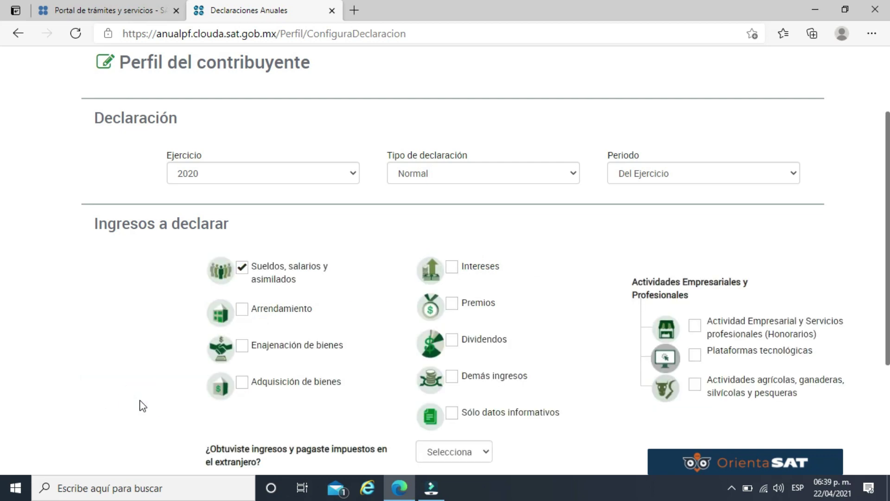
scroll(142, 371, down, 1)
click(242, 244)
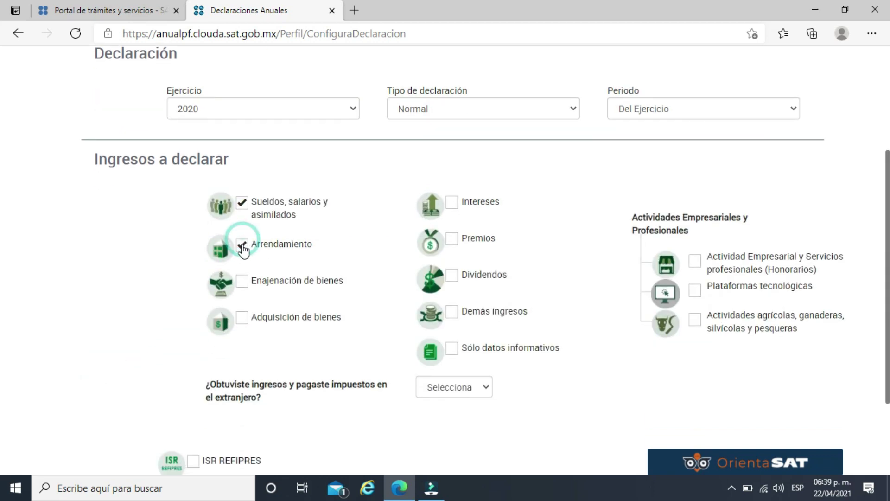
click(695, 261)
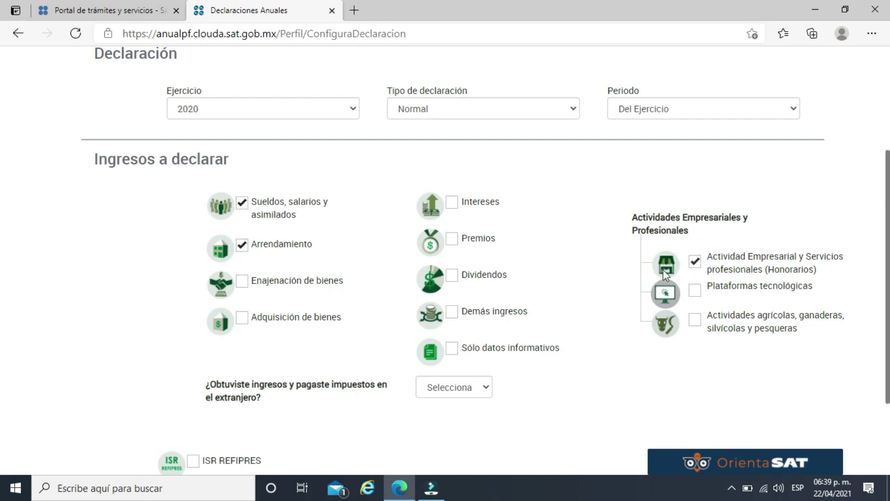
click(454, 282)
click(695, 293)
click(700, 261)
Answer No to the foreign income question.
click(485, 388)
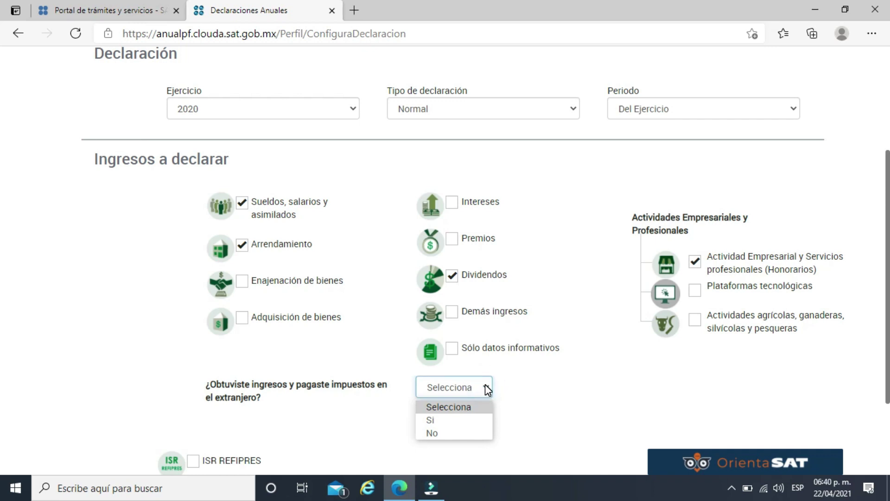
click(444, 435)
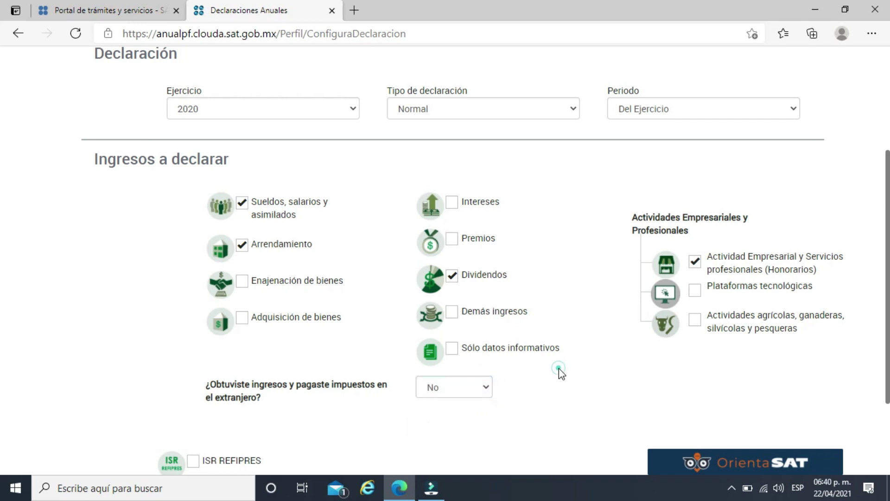
scroll(558, 371, down, 3)
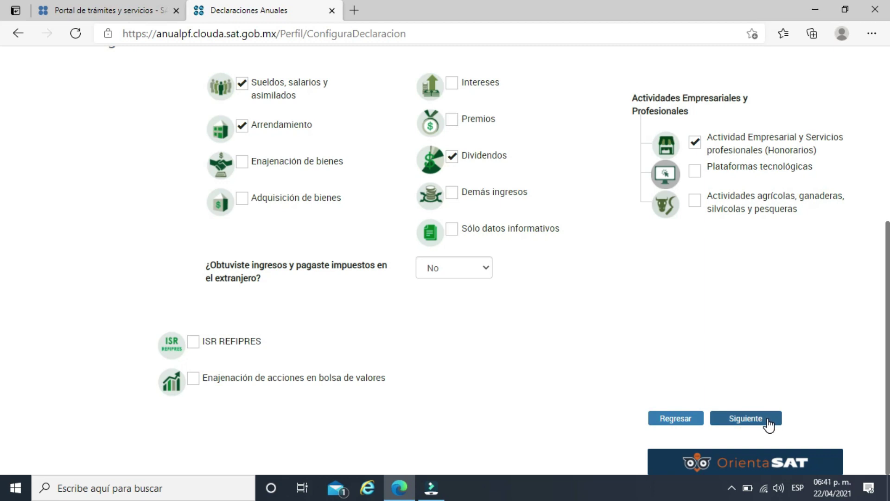
Go to the Ingresos form, expand Datos de Nómina and show its payroll instructions.
click(767, 420)
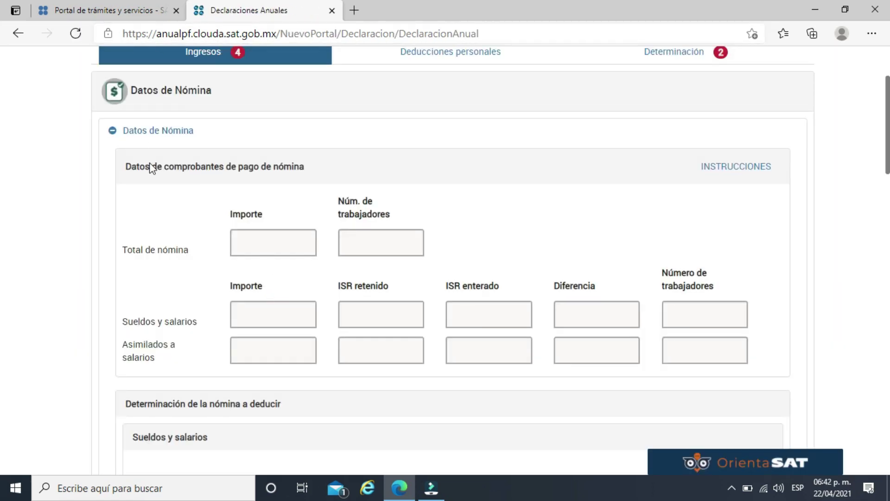
click(147, 131)
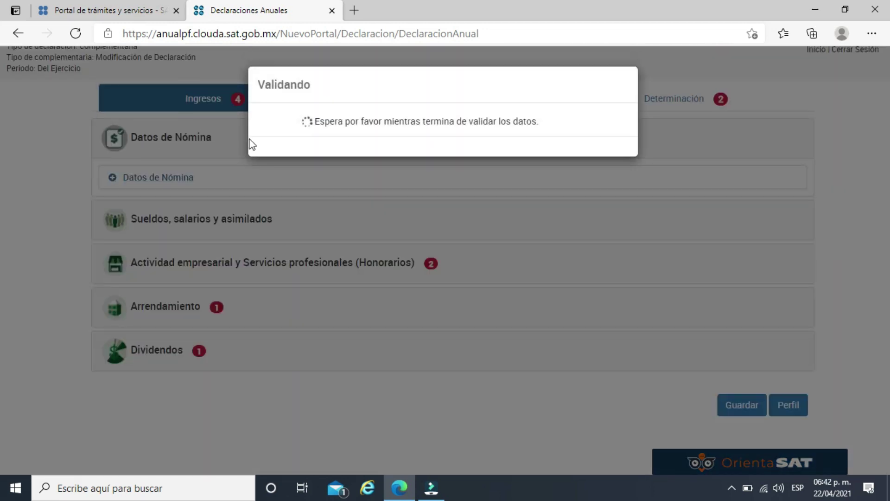
click(167, 181)
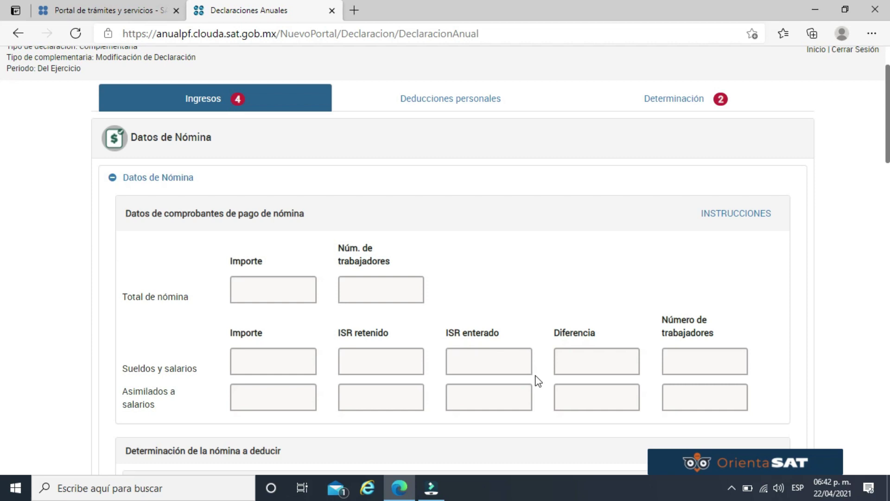
click(607, 361)
click(502, 369)
click(376, 364)
click(397, 412)
click(515, 409)
click(740, 213)
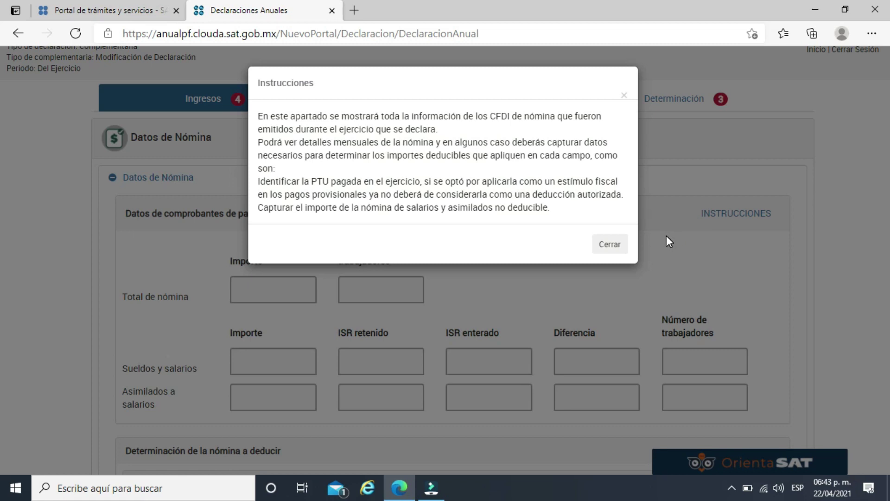
Close the payroll instructions and review the detail of payroll by salaries.
click(613, 249)
click(501, 364)
scroll(498, 394, down, 3)
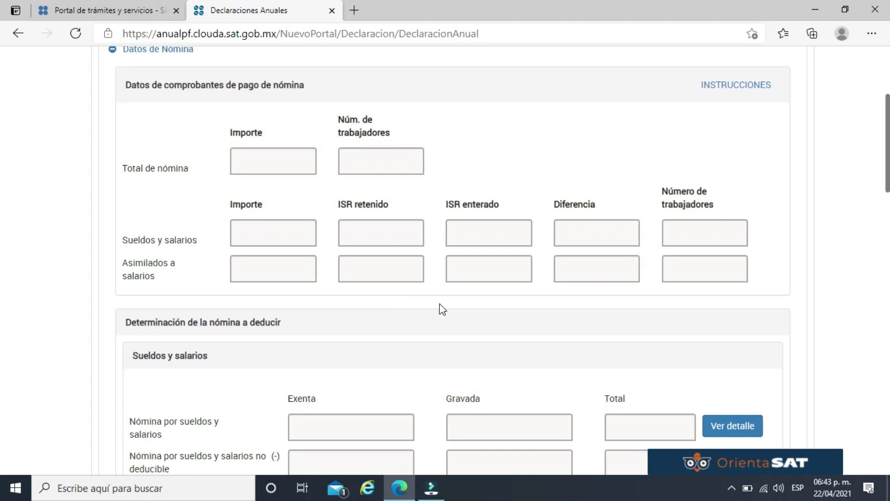
click(192, 322)
scroll(279, 338, down, 2)
click(384, 356)
click(519, 360)
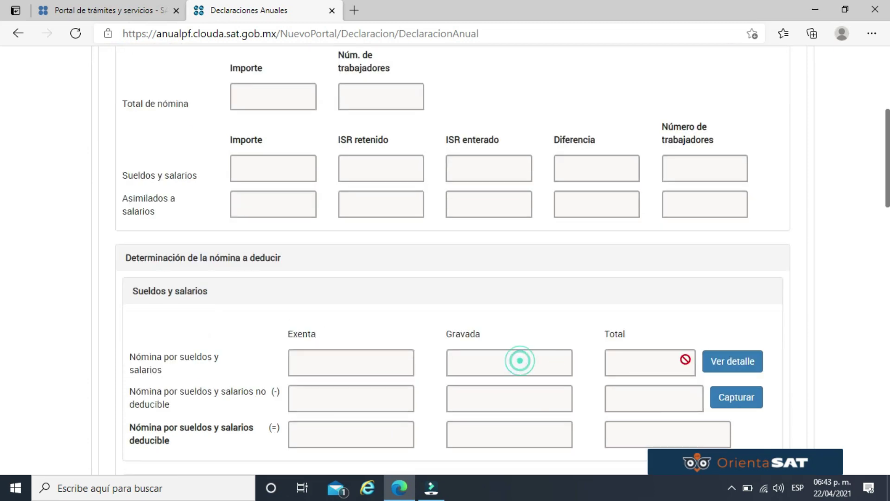
click(729, 357)
click(547, 172)
click(545, 221)
click(709, 267)
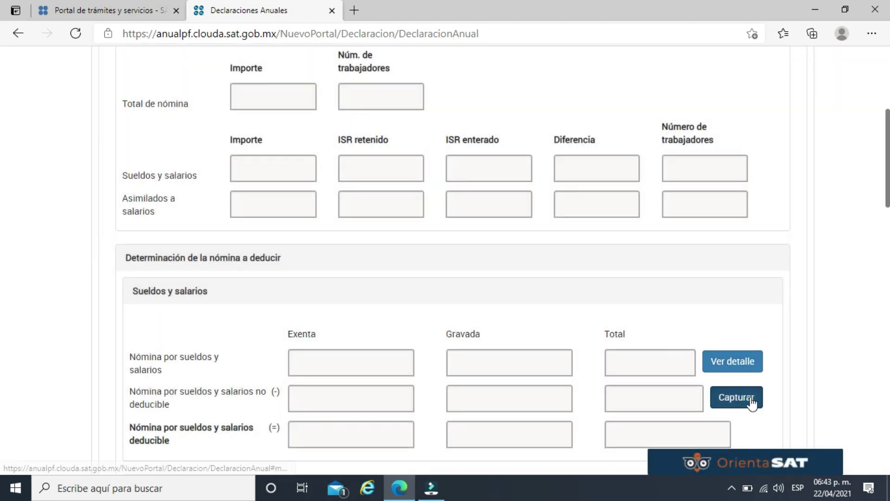
Review the non-deductible payroll capture window and its instructions, then close it.
click(750, 400)
click(371, 218)
click(612, 221)
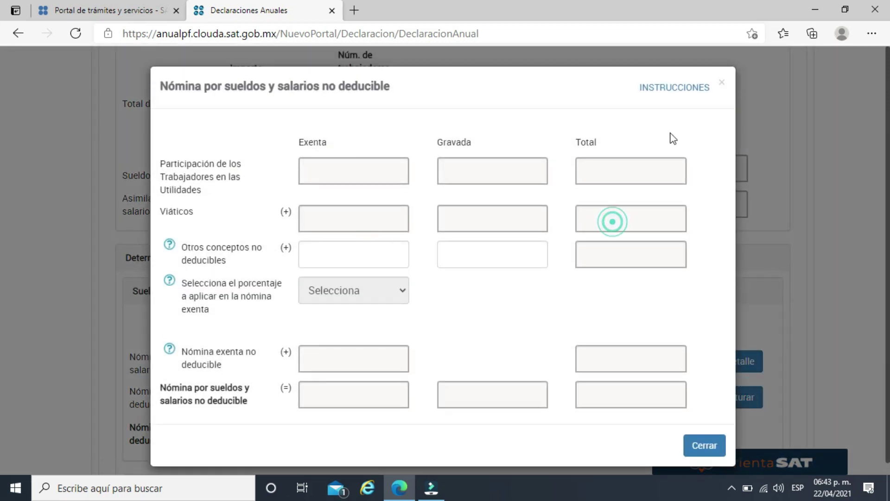
click(682, 94)
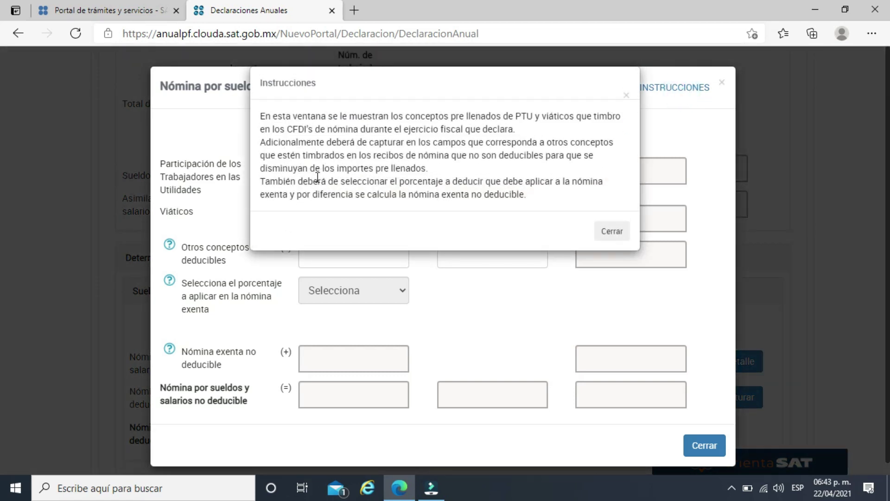
click(612, 231)
click(721, 83)
Look over the payroll form and collapse the Datos de Nómina section.
scroll(588, 176, down, 8)
scroll(569, 199, down, 7)
scroll(115, 269, up, 9)
scroll(109, 255, up, 9)
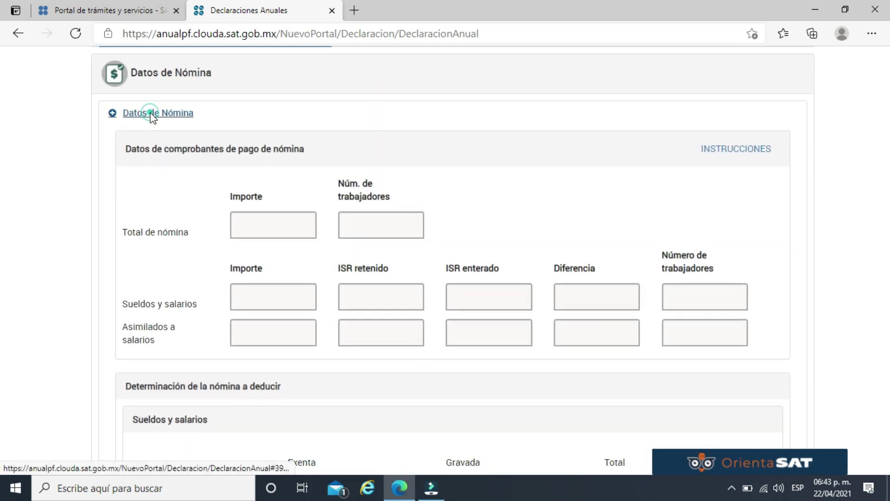
click(151, 113)
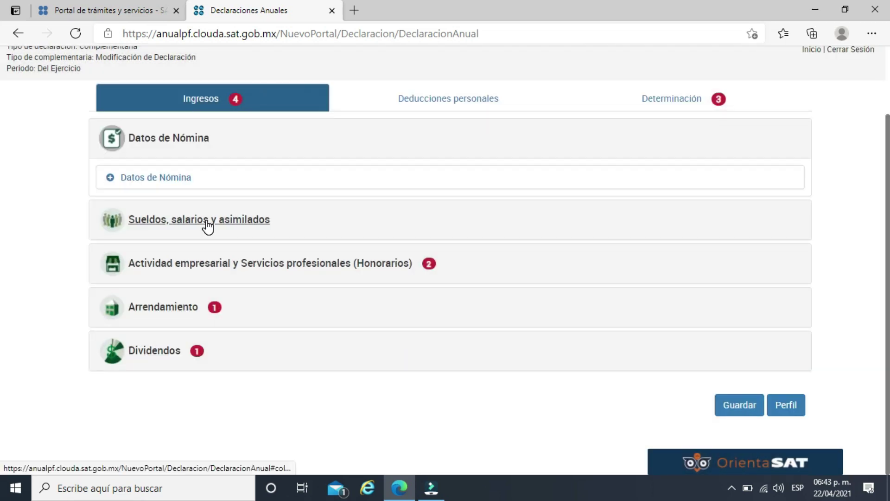
Expand Sueldos, salarios y asimilados and check the withholder detail: 278,237 income, 40,196 withheld.
click(207, 223)
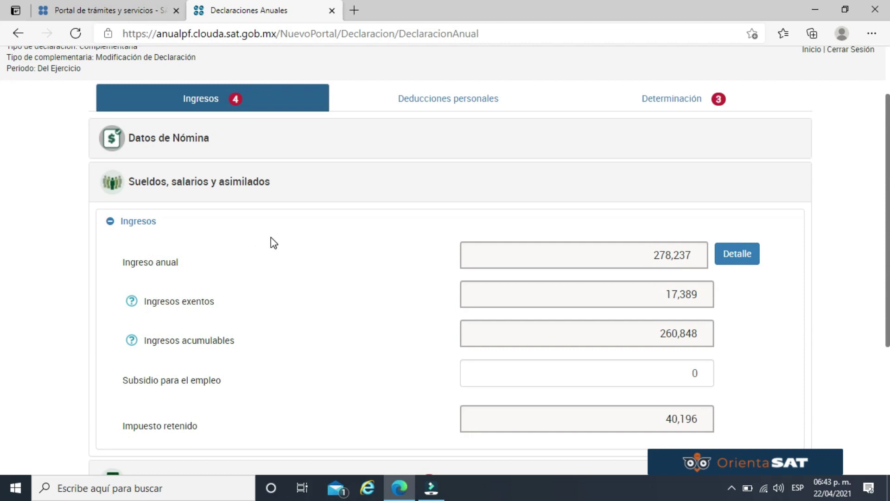
scroll(278, 242, down, 1)
click(743, 192)
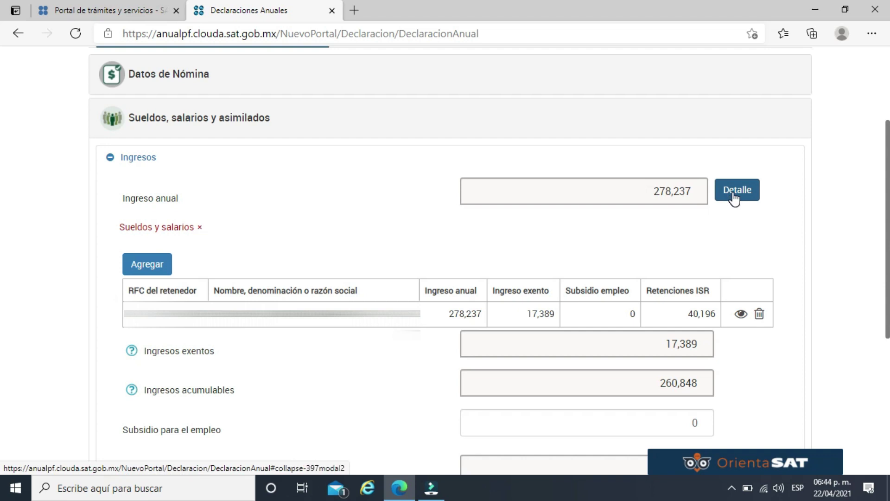
click(734, 198)
scroll(241, 289, down, 3)
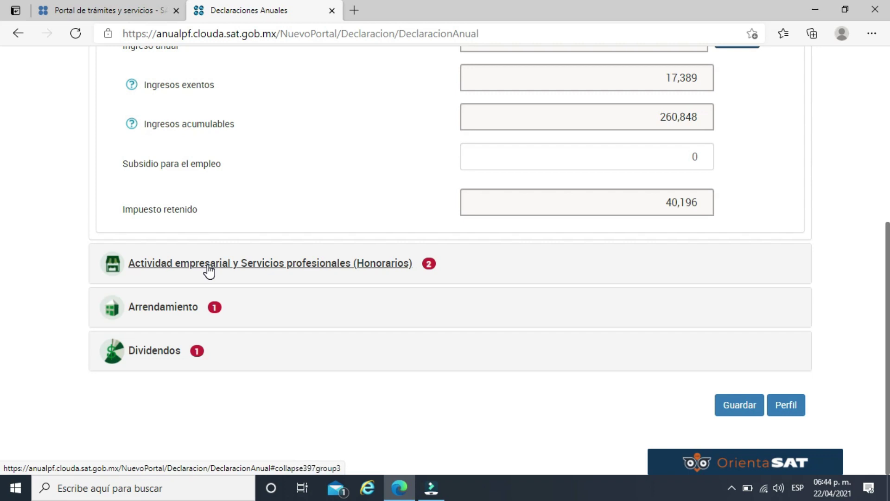
Enter 500,000 as Honorarios Total de ingresos and open its Detalle de ingresos breakdown.
click(207, 265)
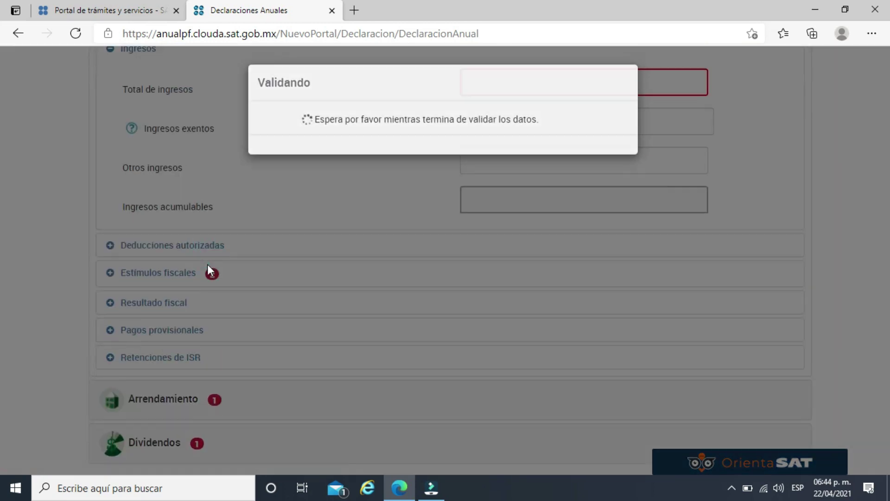
click(580, 212)
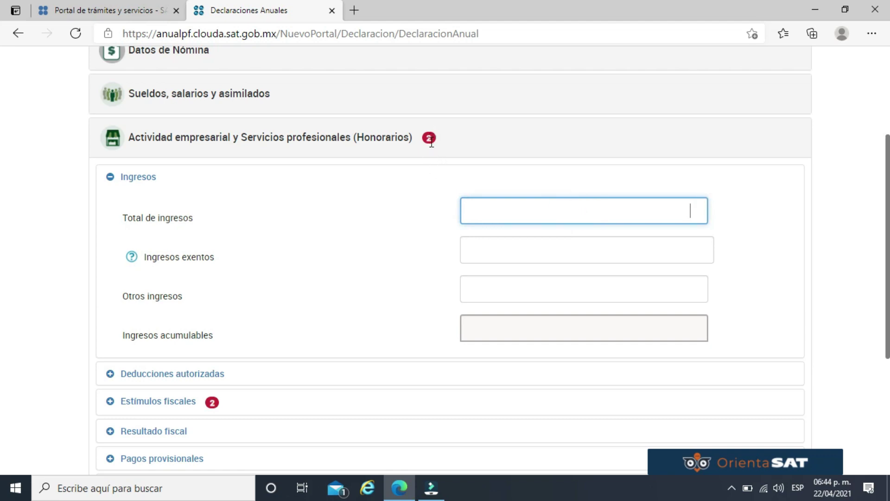
click(648, 201)
click(811, 252)
click(690, 208)
click(797, 254)
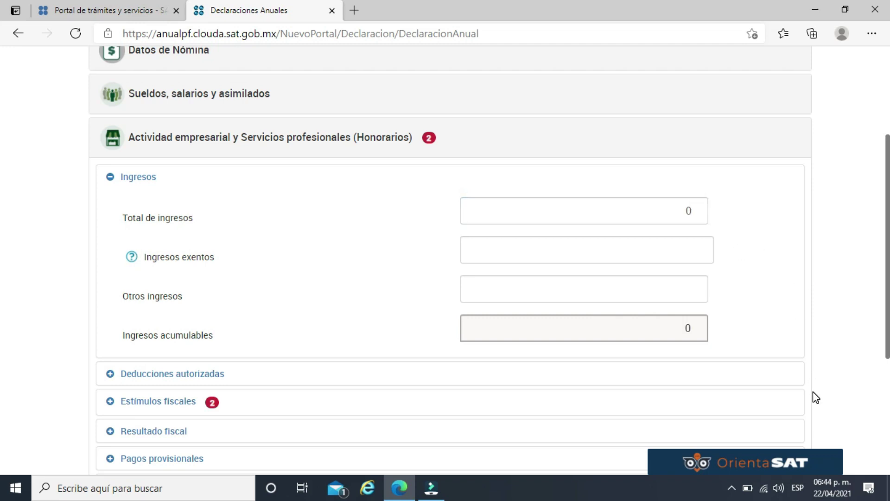
click(693, 210)
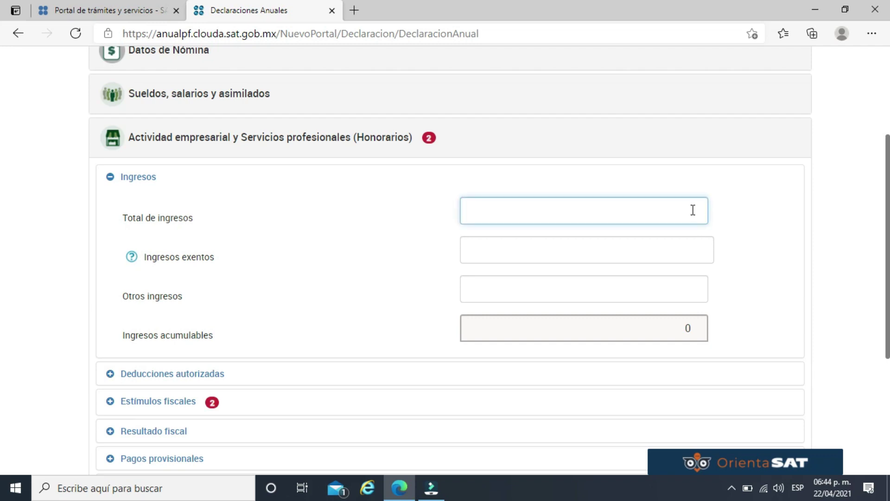
text(500,000)
click(766, 225)
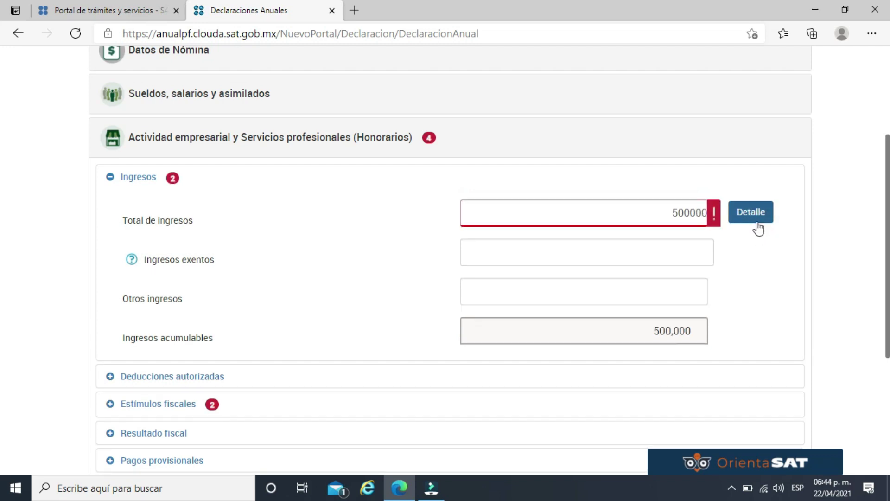
click(752, 216)
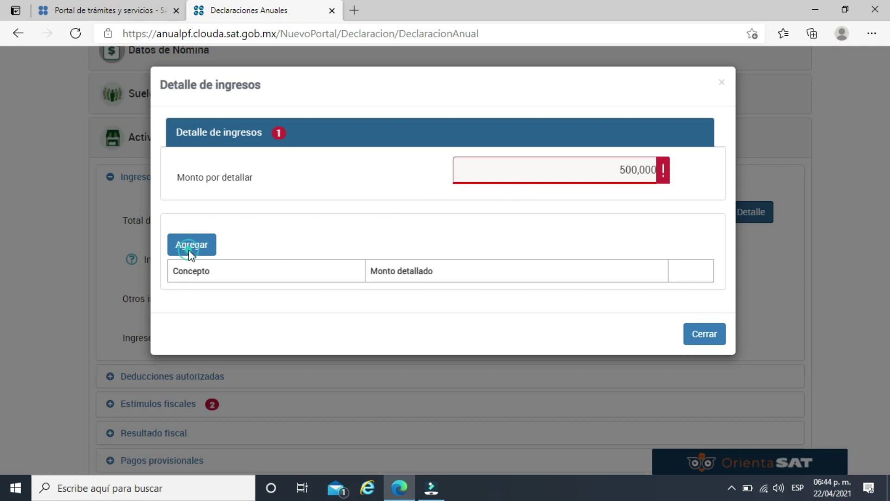
Add and save a 400,000 national activity income line in the income breakdown.
click(190, 246)
click(299, 288)
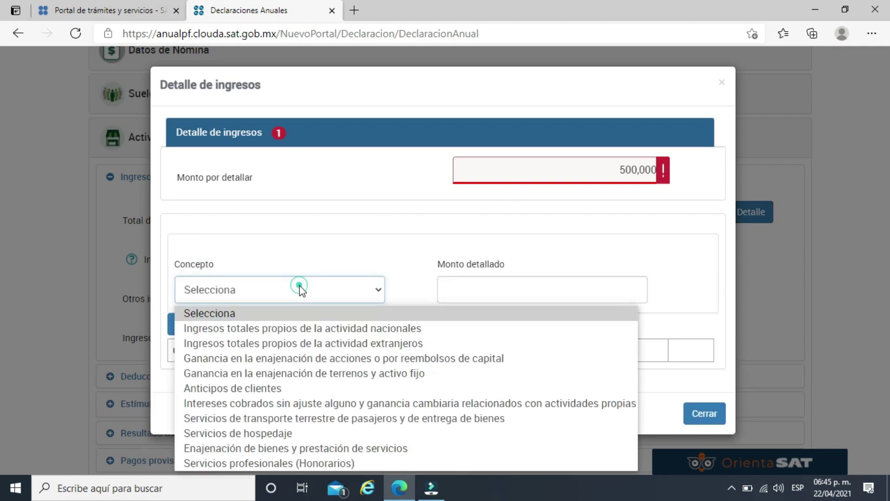
click(283, 326)
click(529, 288)
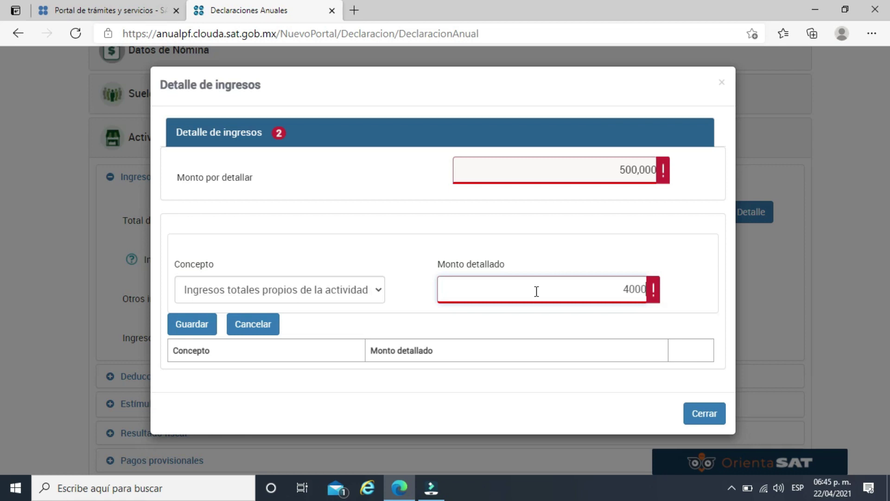
click(452, 228)
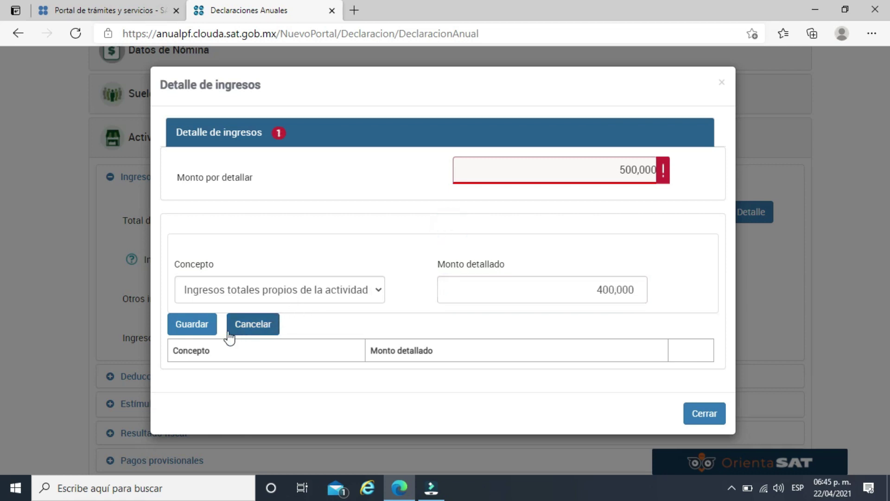
click(203, 330)
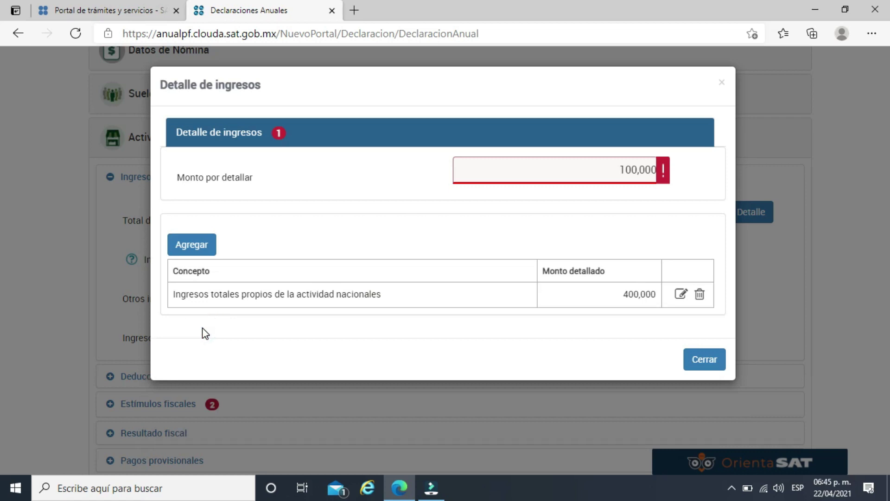
Add and save a 100,000 Servicios profesionales (Honorarios) line, then close the breakdown.
click(191, 239)
click(270, 290)
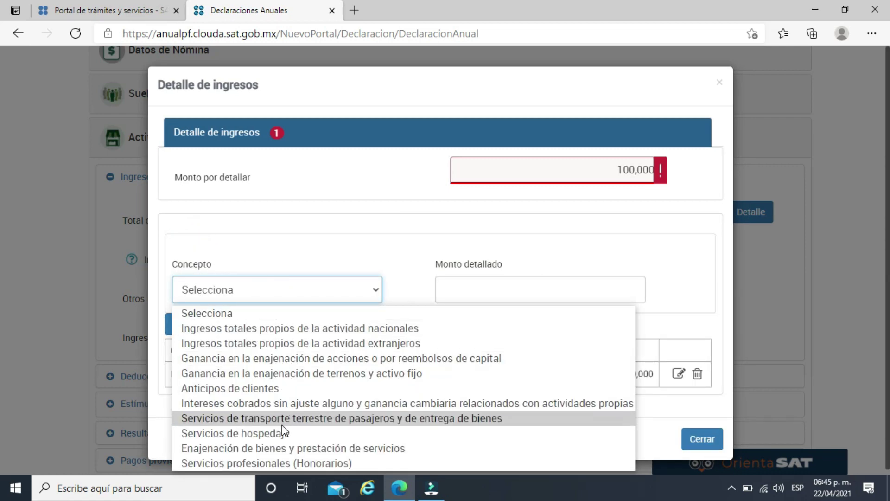
click(279, 459)
click(585, 288)
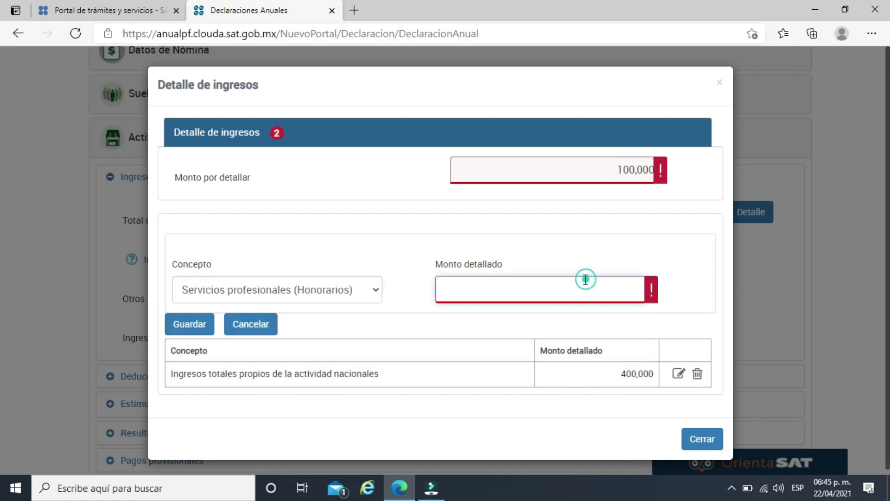
text(10000)
click(476, 258)
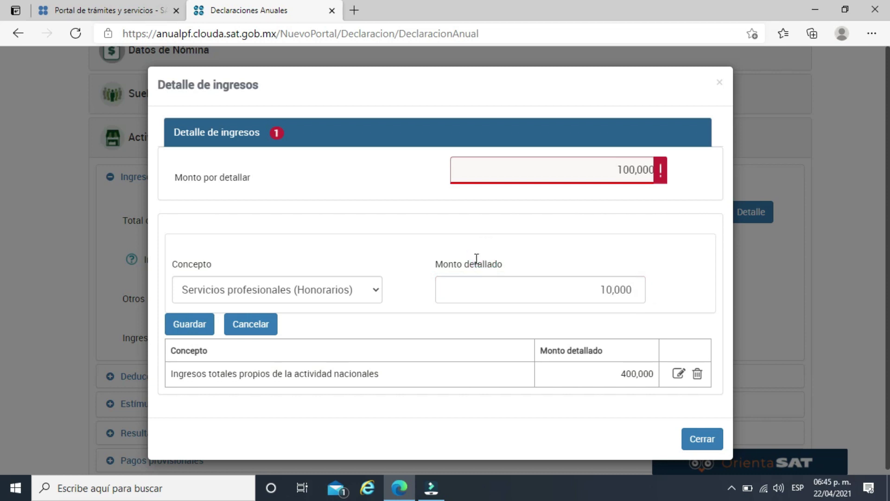
click(637, 289)
text(0)
click(206, 324)
click(429, 221)
click(714, 385)
scroll(310, 262, down, 2)
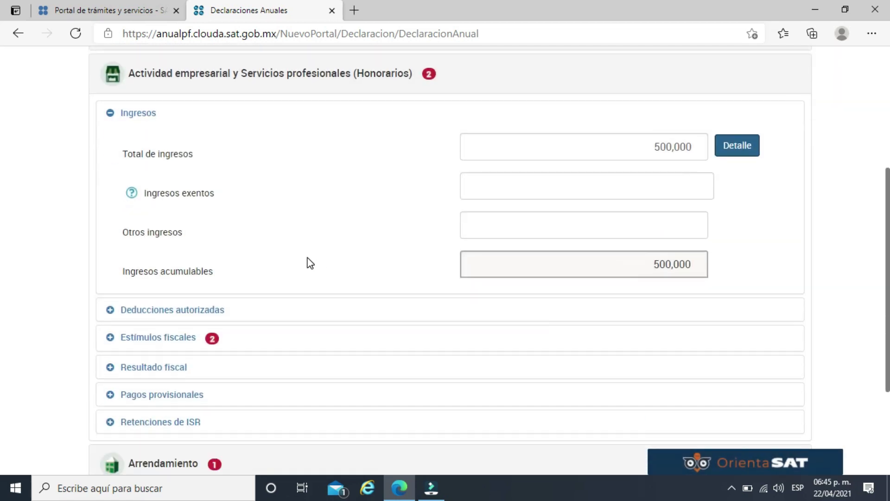
scroll(310, 263, down, 1)
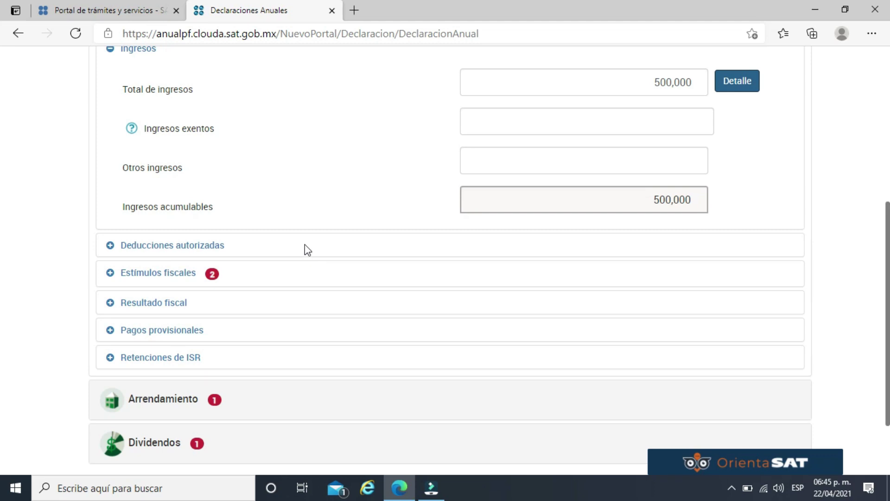
Enter 300,000 as authorized deductions and open the deductions breakdown.
click(216, 250)
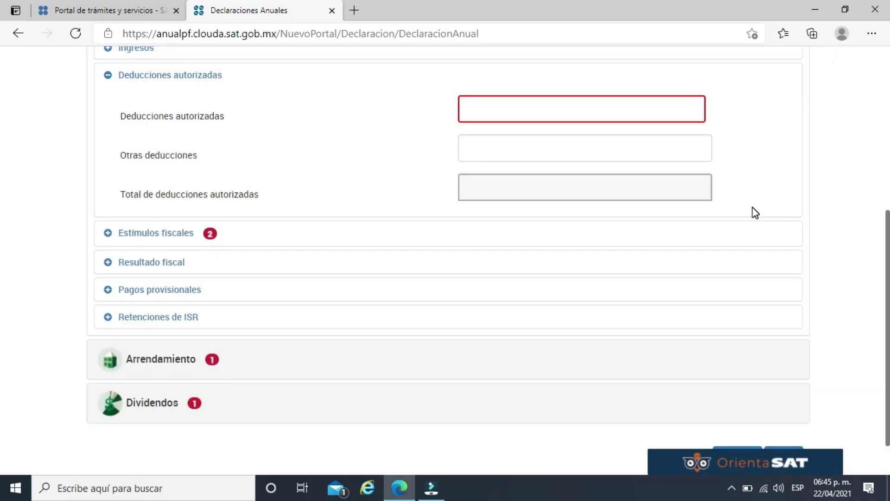
click(654, 107)
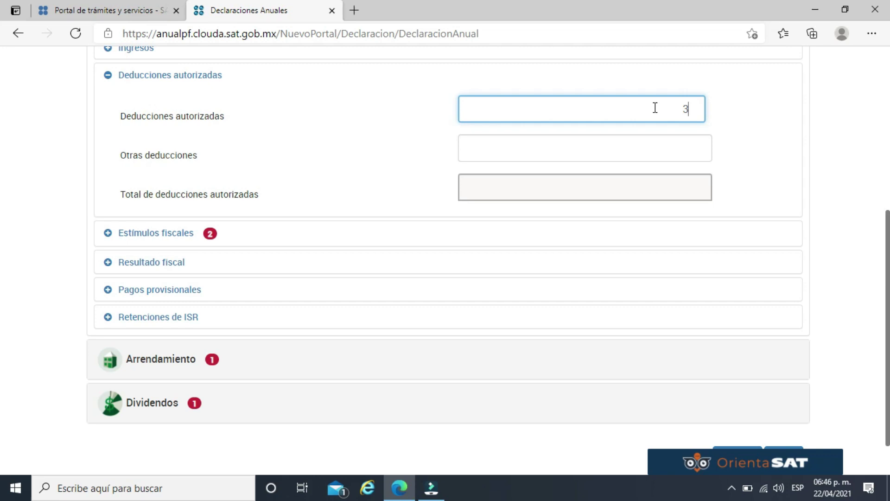
text(300000)
click(759, 113)
click(748, 112)
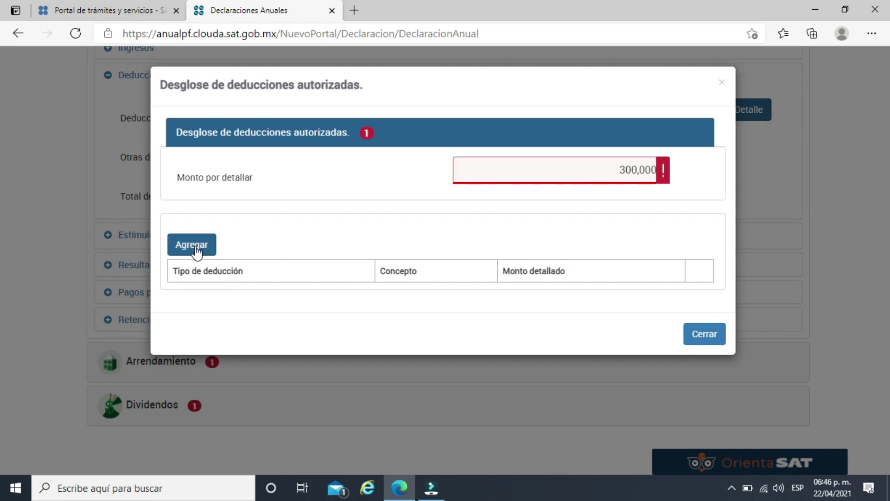
Add a Gastos – Sueldos y salarios deduction line of 50,000 and try to save it.
click(195, 248)
click(269, 287)
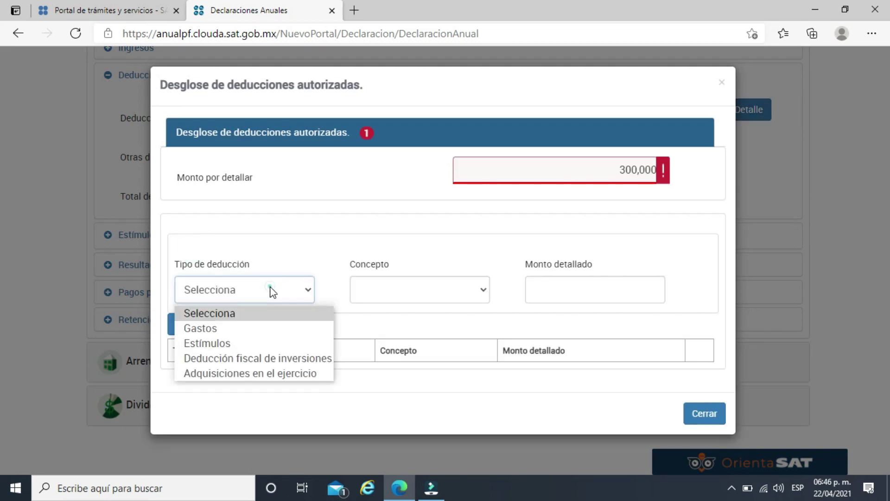
click(242, 328)
click(465, 291)
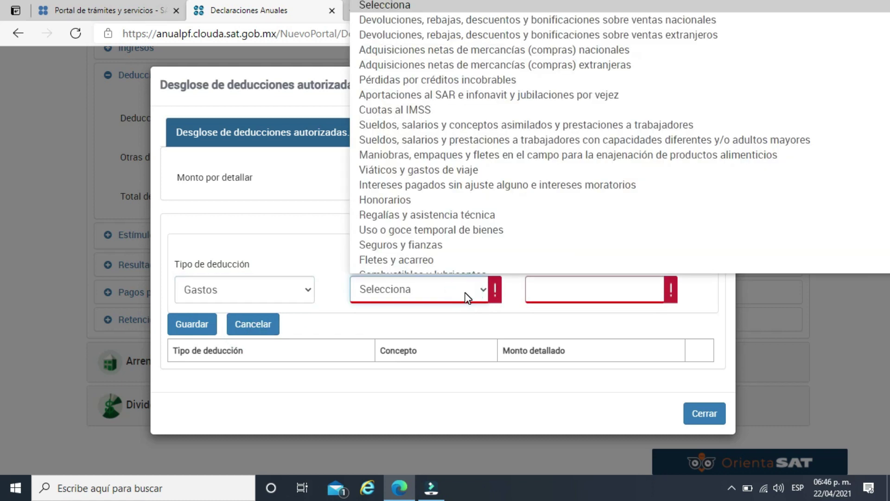
scroll(463, 163, down, 1)
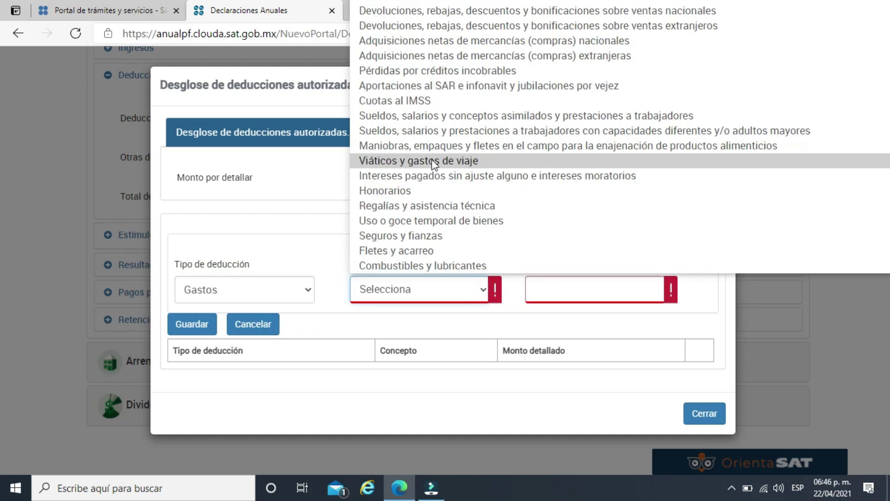
click(438, 120)
click(628, 285)
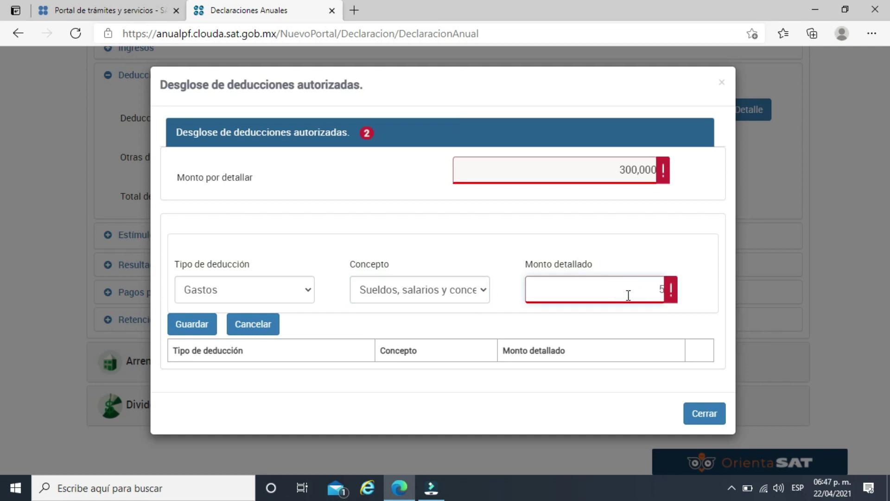
text(50,000)
click(649, 235)
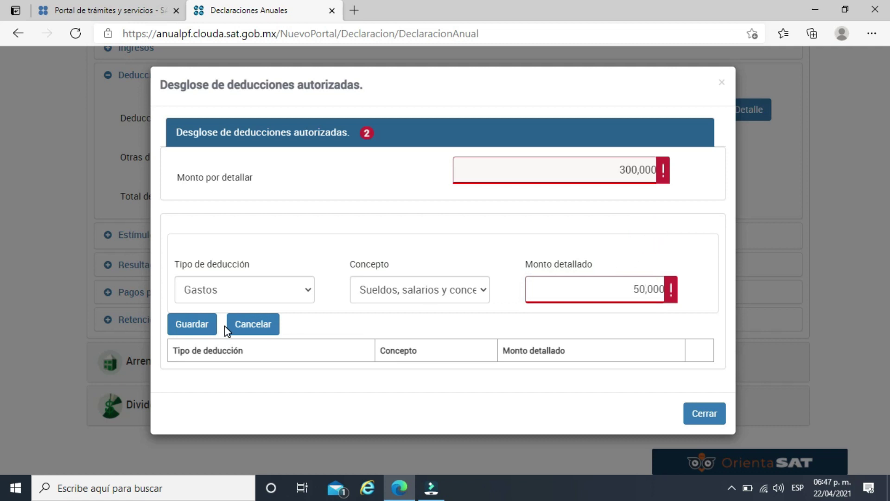
click(670, 289)
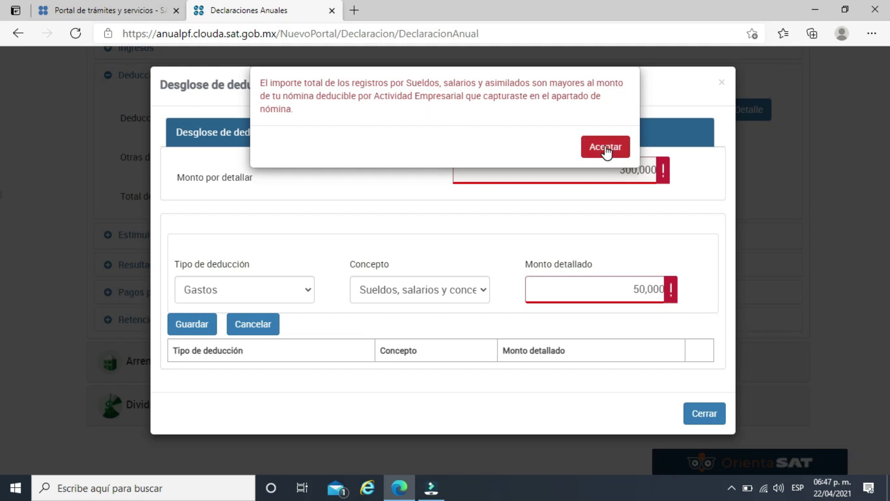
Change the deduction line to Gastos – Otros gastos for 300,000, save it and close the breakdown.
click(605, 147)
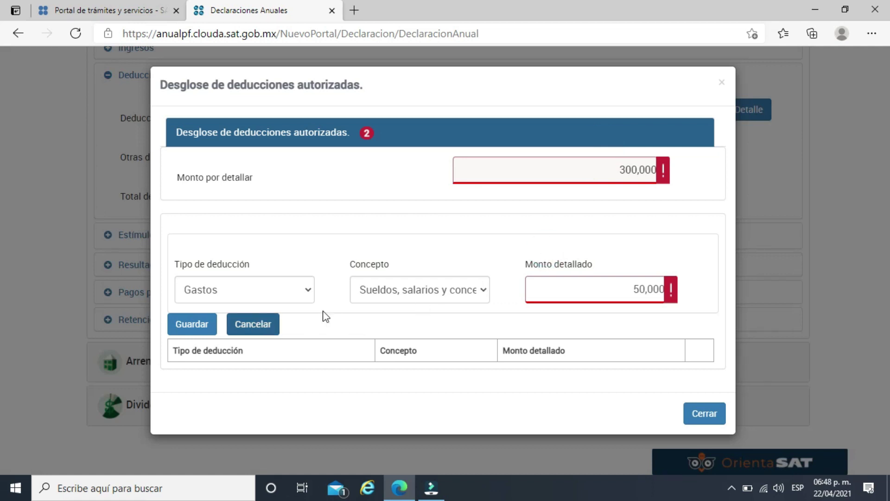
click(477, 288)
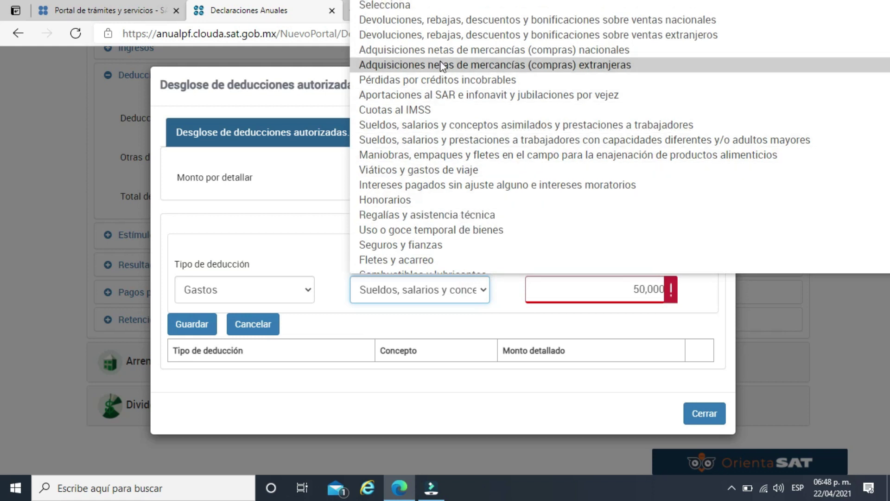
scroll(433, 135, down, 3)
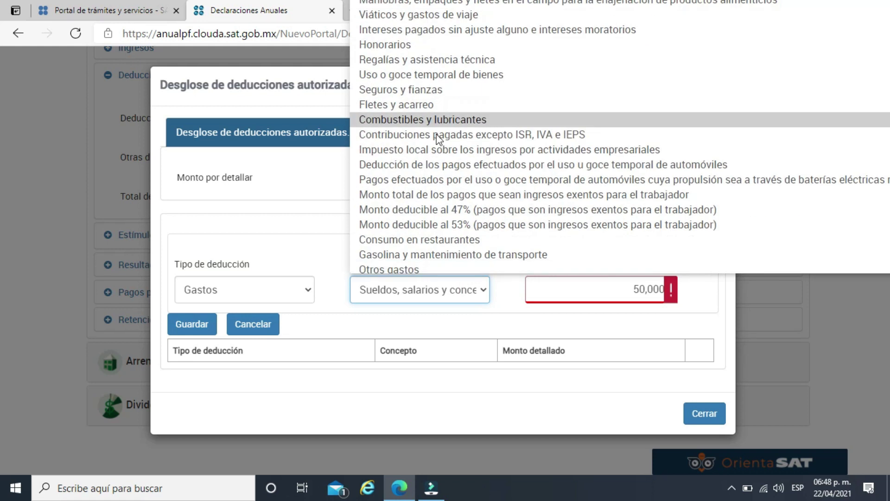
click(418, 265)
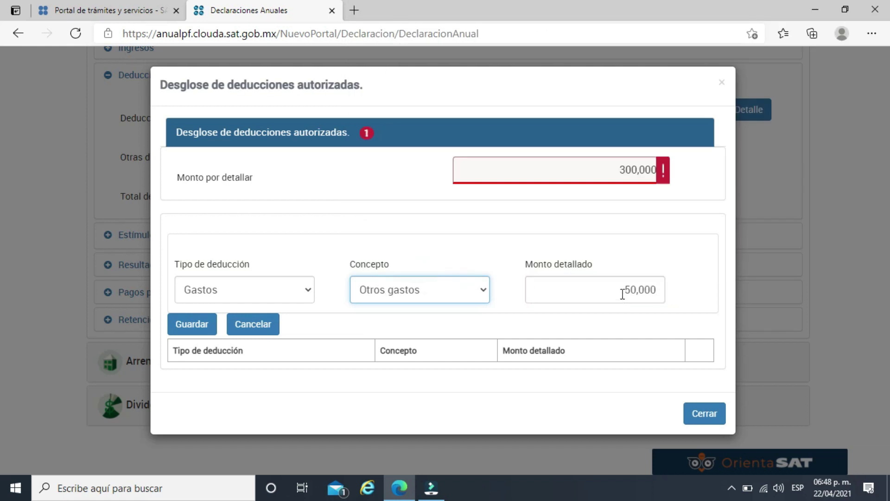
double_click(616, 290)
text(30000)
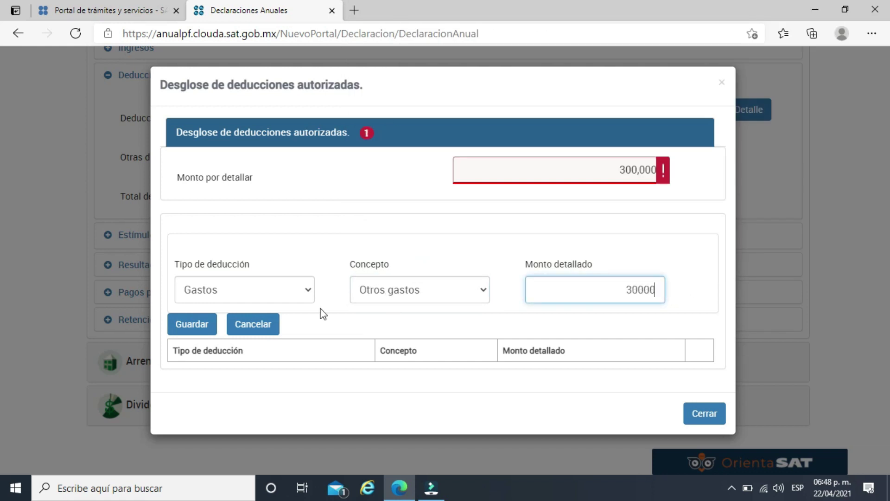
click(272, 212)
click(653, 288)
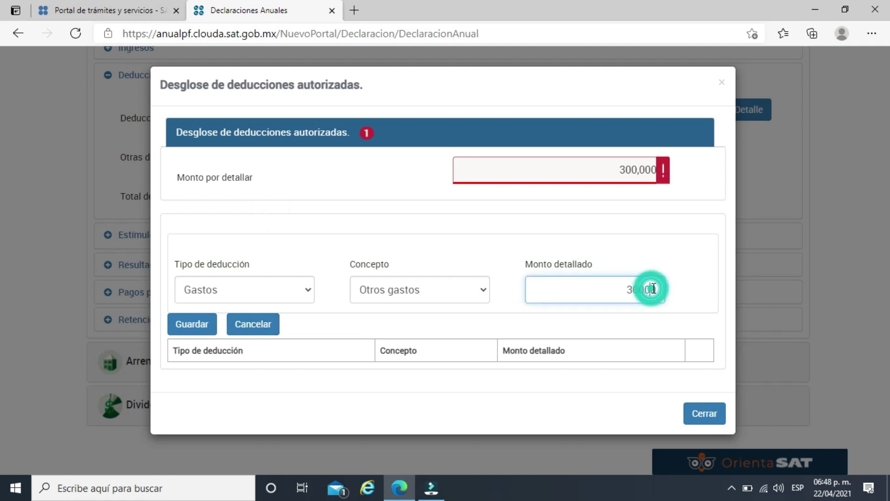
text(00)
click(187, 324)
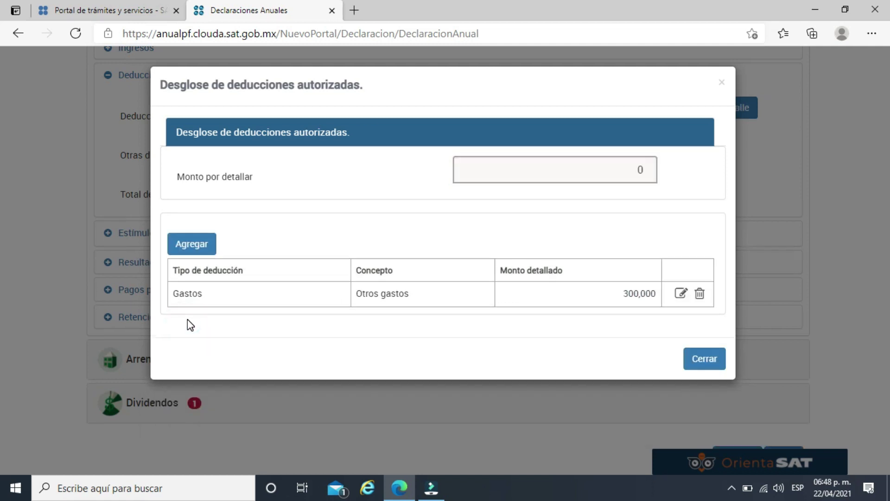
click(354, 212)
click(704, 365)
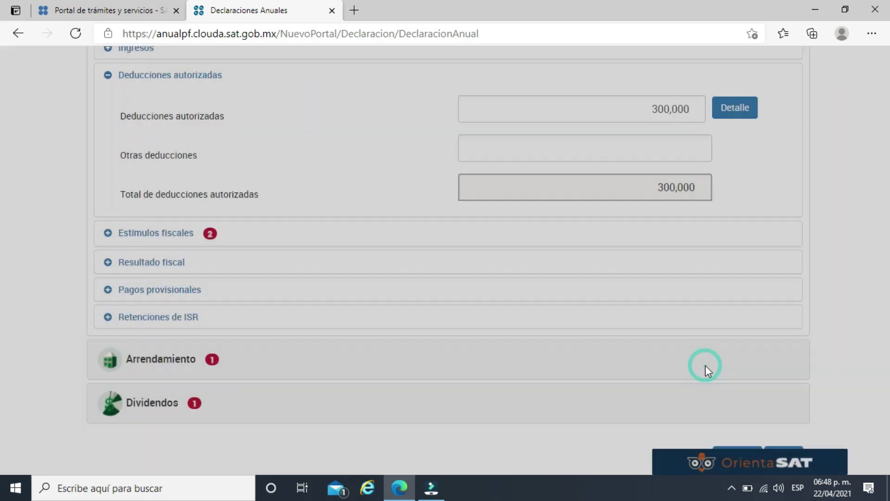
Answer No to both Estímulos fiscales questions and expand Resultado fiscal showing 200,000 utilidad gravable.
click(136, 234)
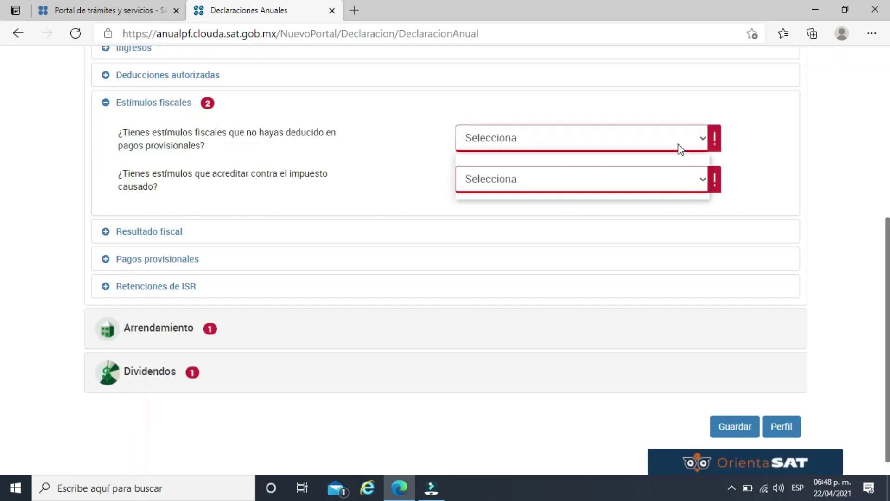
click(677, 144)
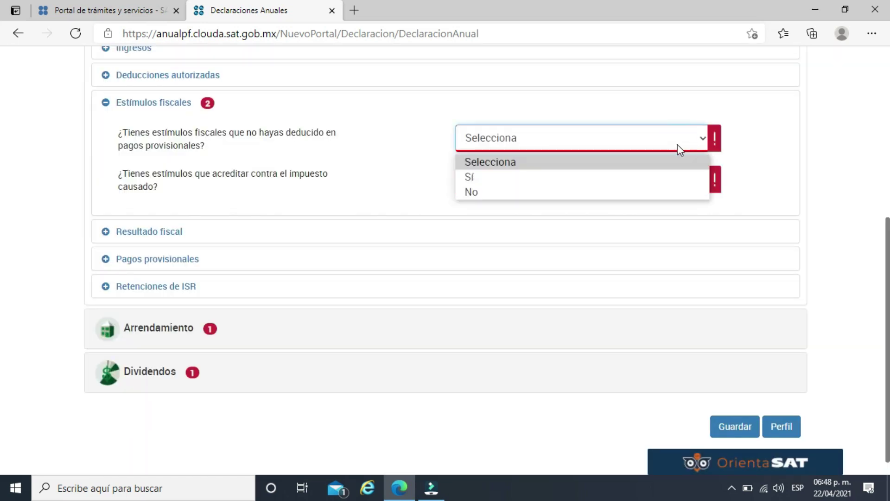
click(587, 177)
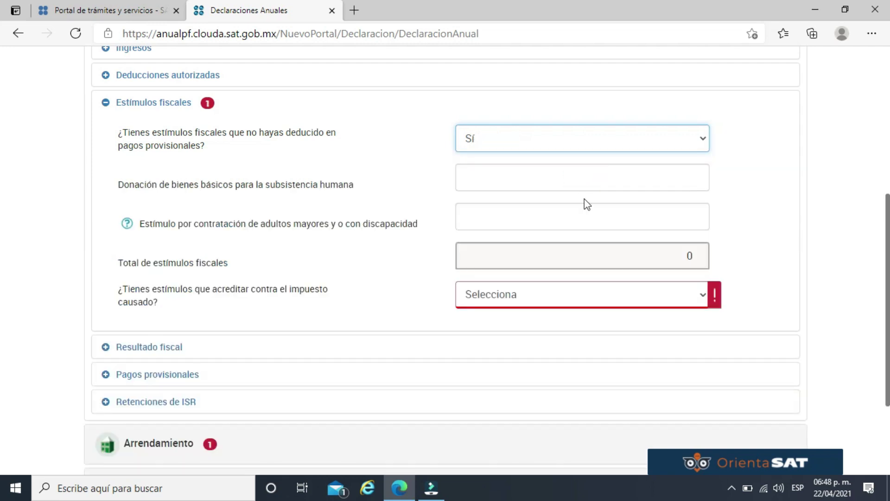
click(612, 139)
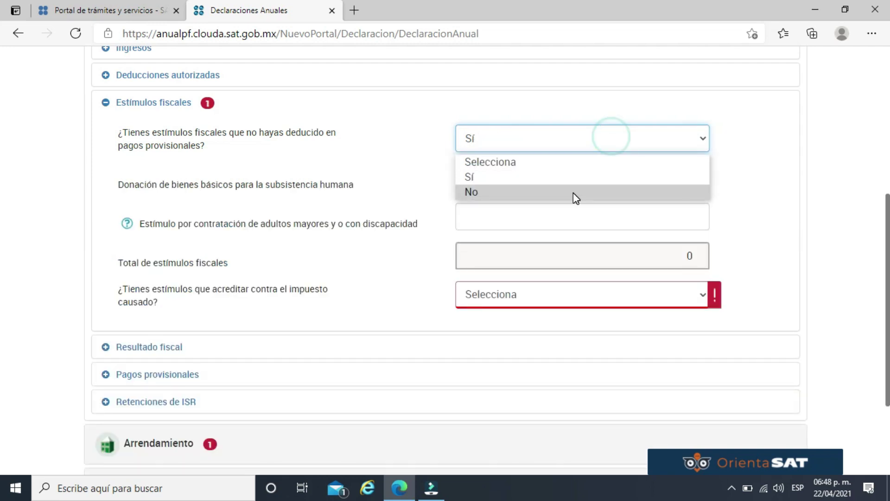
click(574, 192)
click(605, 181)
click(537, 218)
click(576, 178)
click(549, 235)
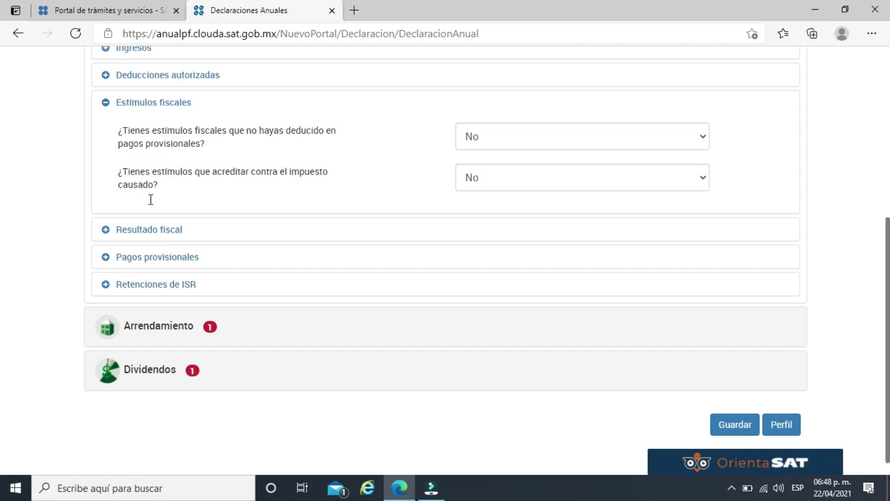
click(151, 229)
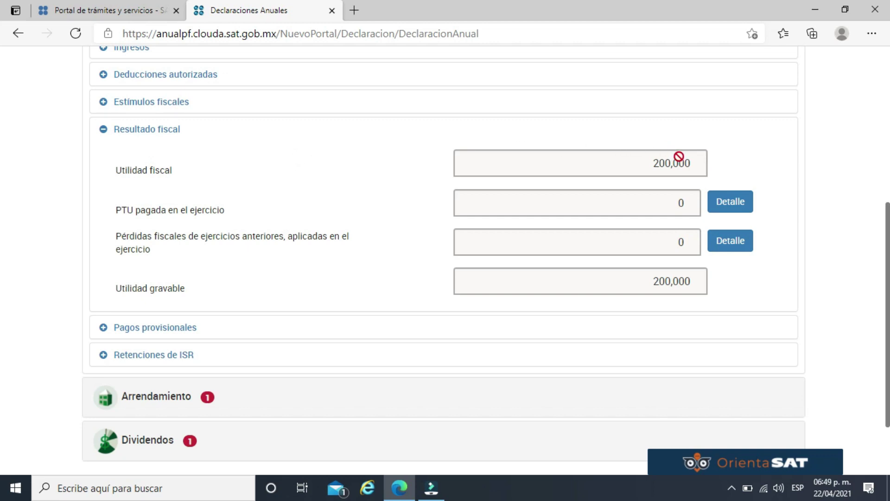
Enter 10,000 as the PTU paid in the year.
click(730, 206)
click(619, 179)
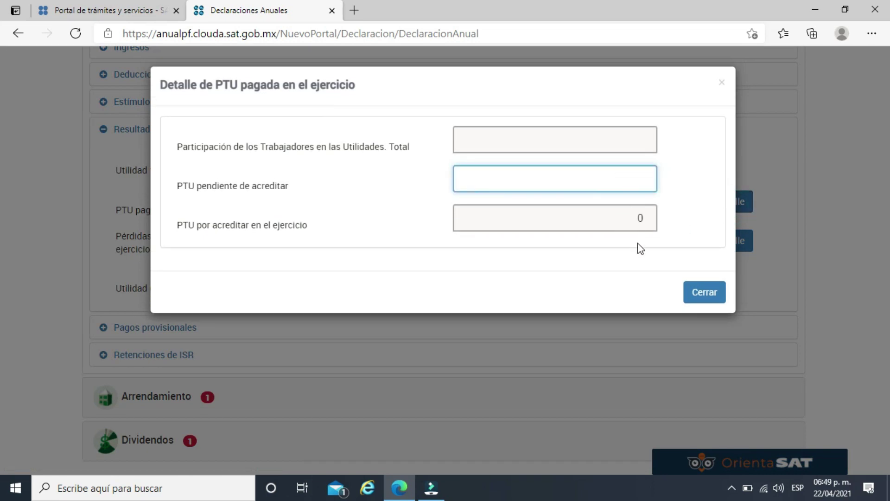
text(10,000)
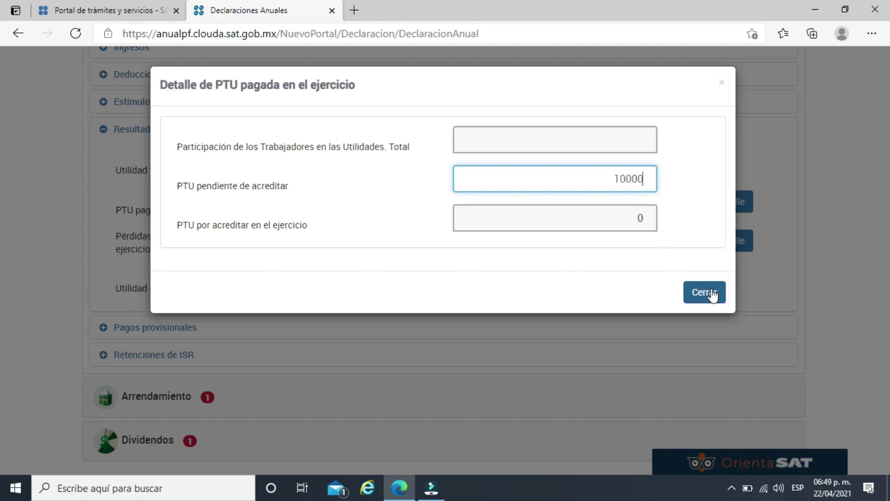
click(711, 291)
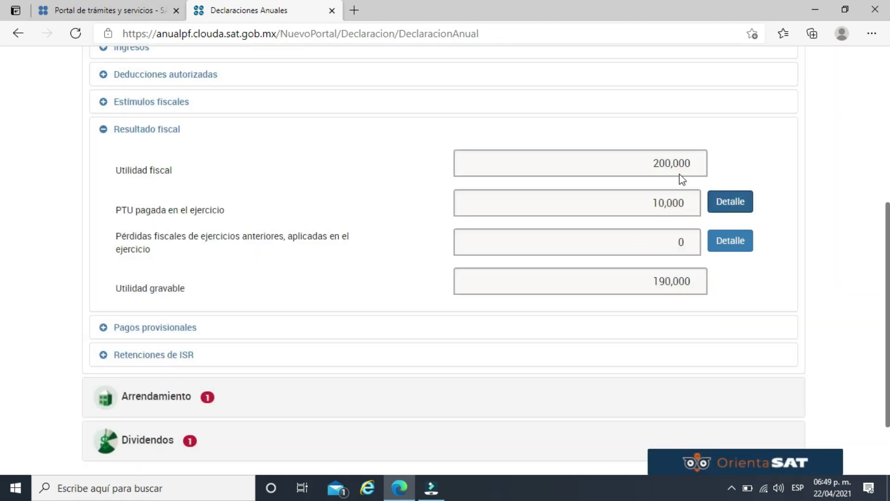
Reset the PTU paid to 0 and open the prior-year tax losses detail.
click(719, 202)
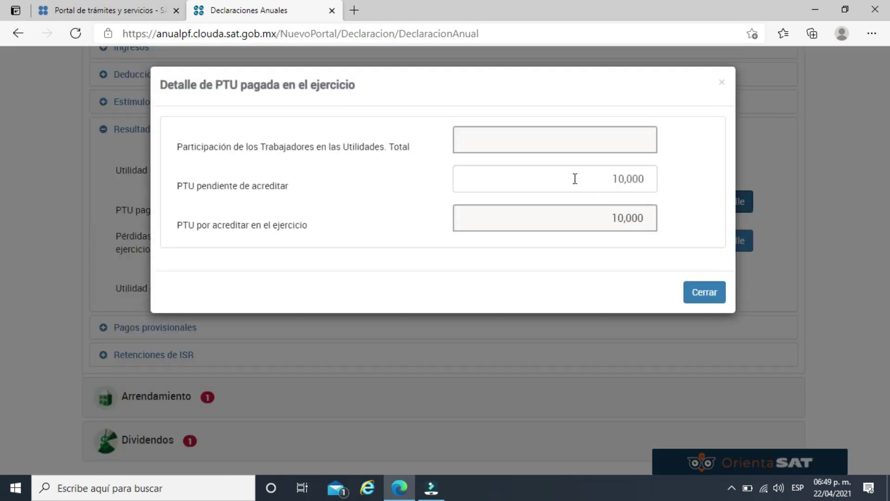
click(578, 181)
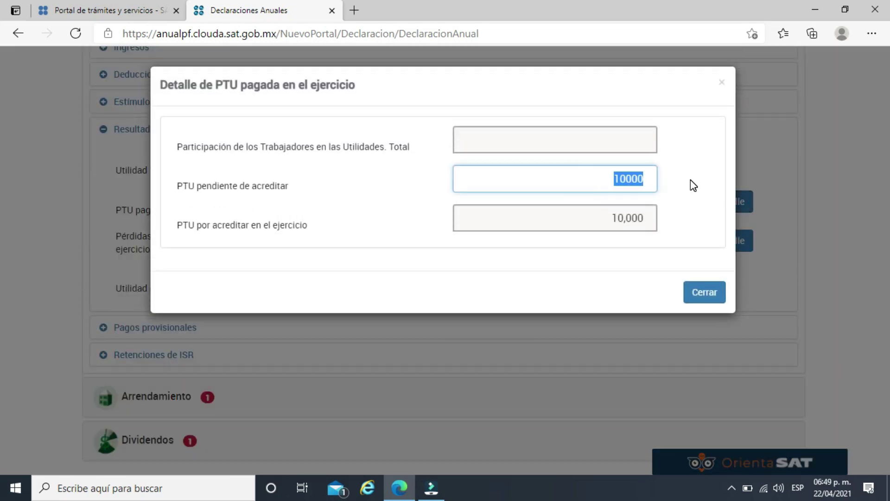
text(0)
click(701, 292)
click(723, 242)
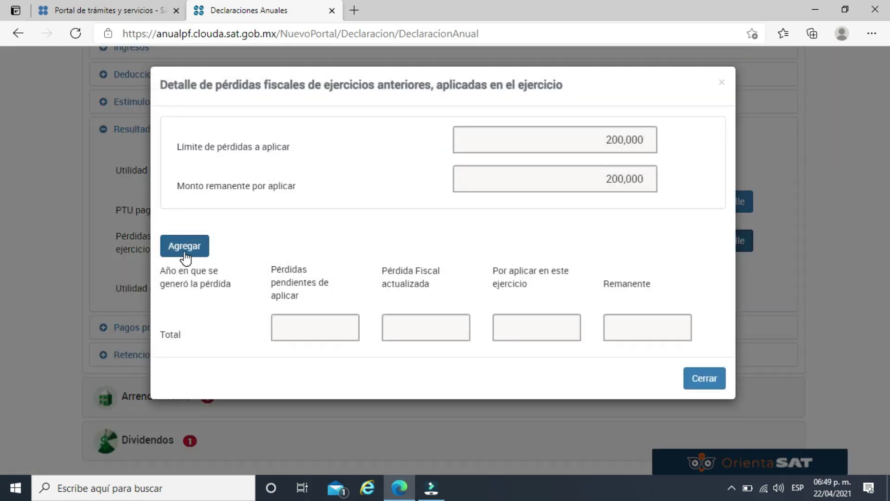
Add and save a 2019 prior-year loss row with 100,000 pending losses.
click(184, 250)
scroll(324, 227, down, 3)
click(559, 126)
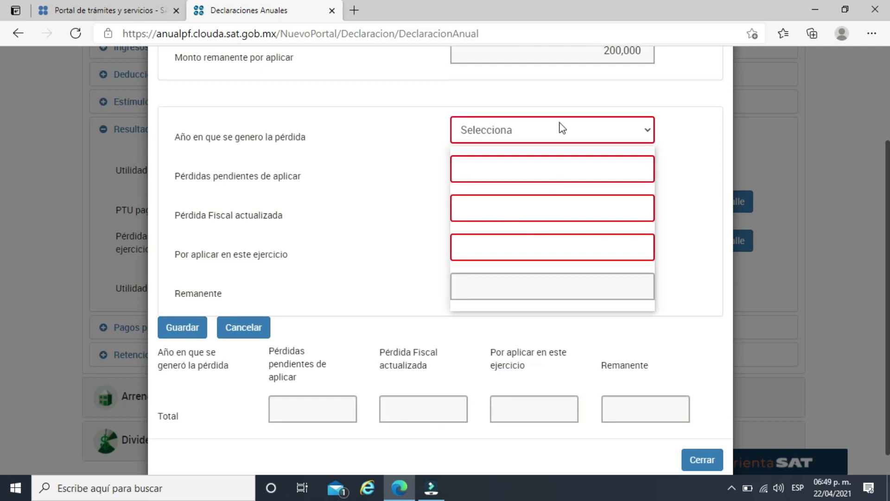
click(495, 170)
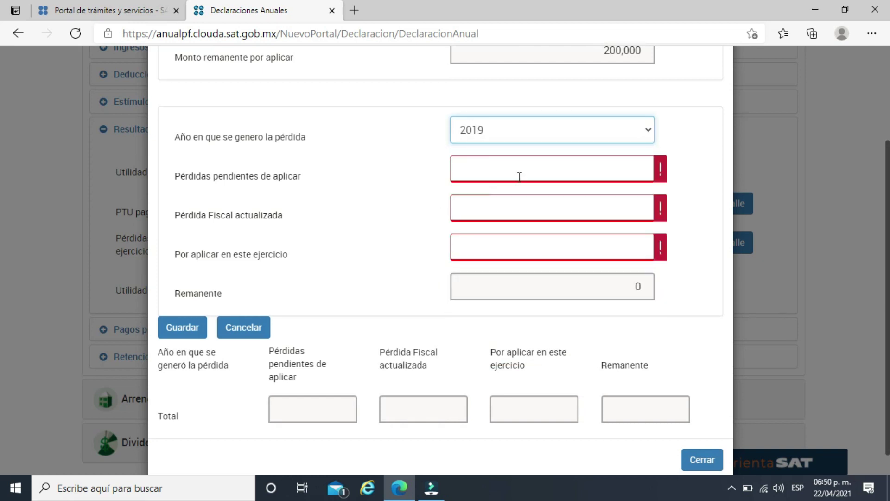
click(560, 179)
click(560, 175)
text(100,000)
click(600, 205)
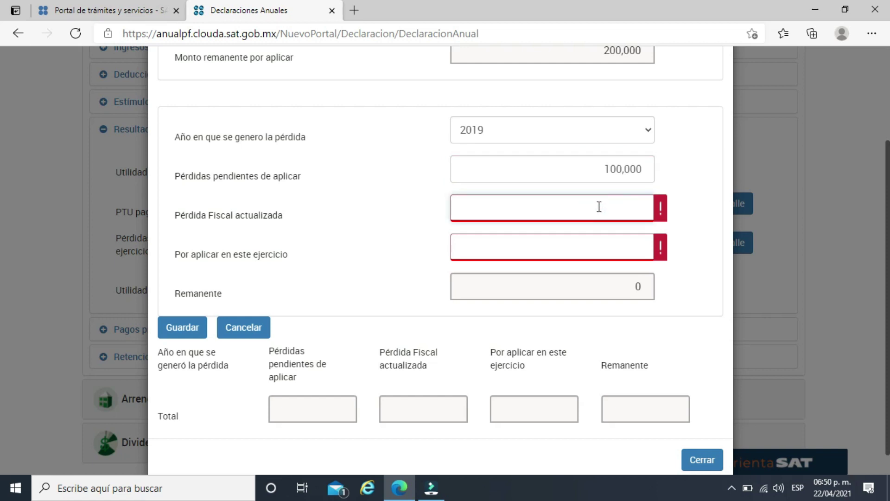
text(110000)
click(602, 242)
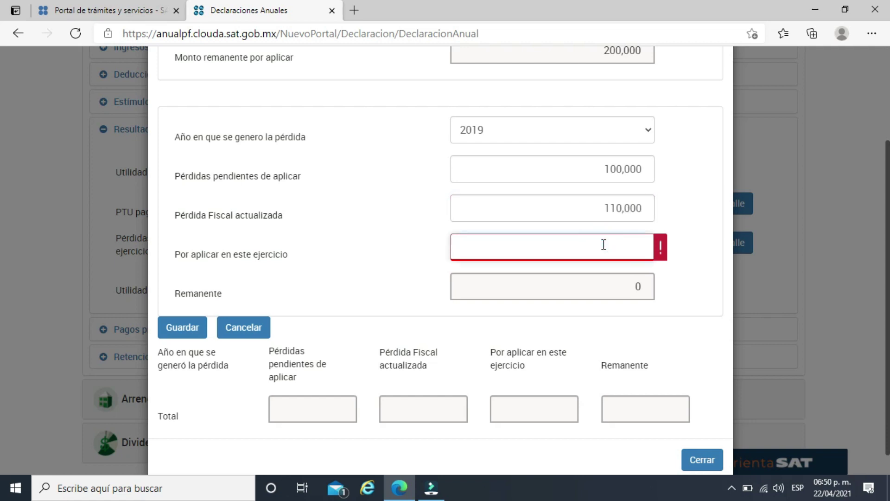
click(601, 243)
text(0000)
click(381, 263)
click(194, 326)
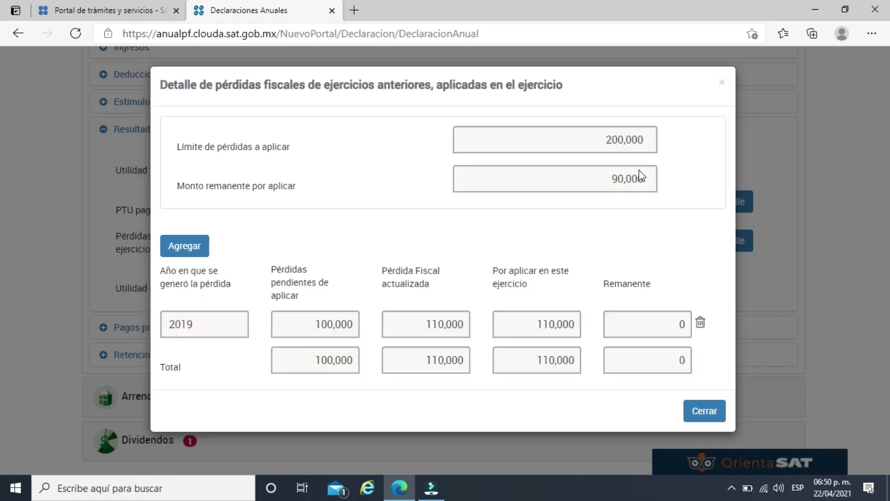
Add and save a 2018 loss row: 100,000 pending, 110,000 updated, 90,000 applied.
click(182, 246)
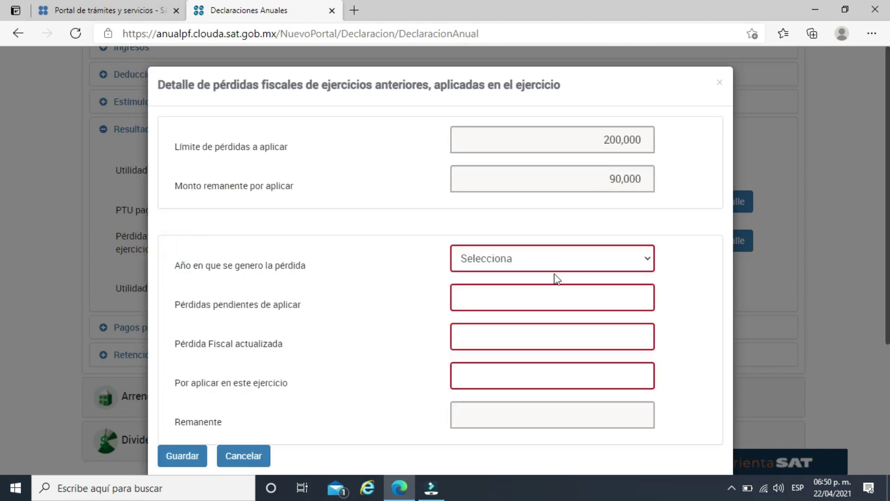
click(579, 265)
click(519, 310)
click(583, 292)
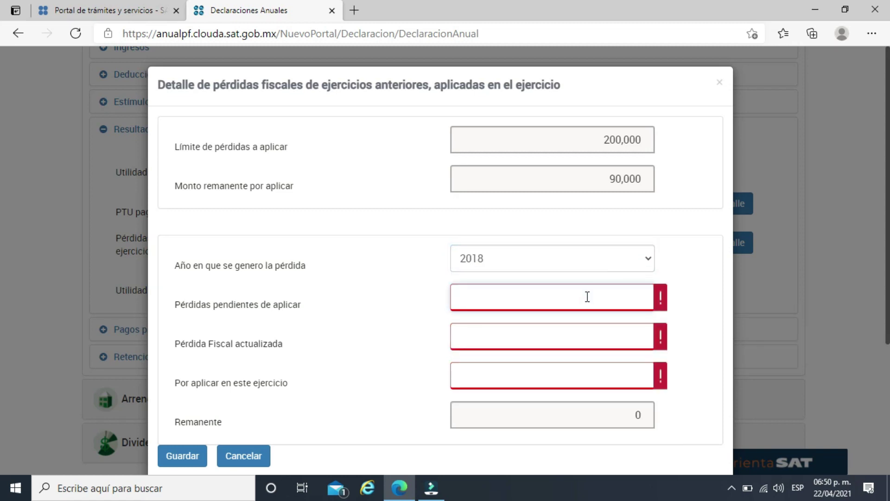
text(100,000)
click(607, 328)
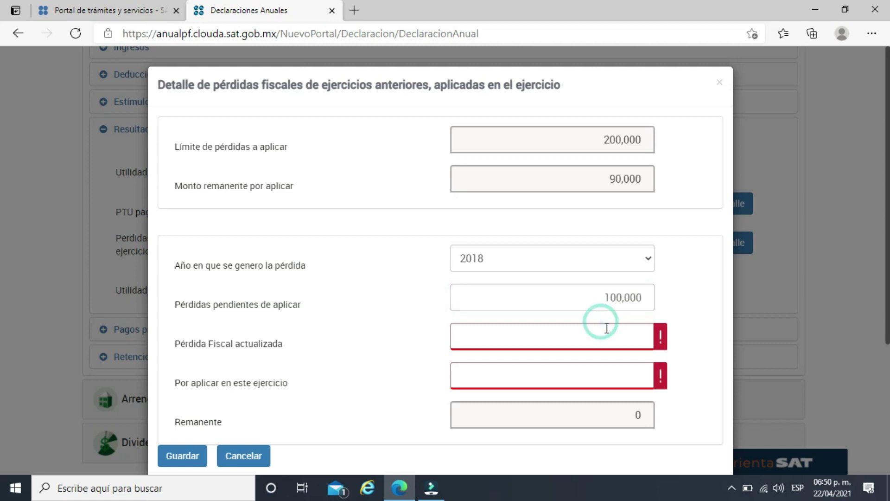
click(607, 330)
text(1)
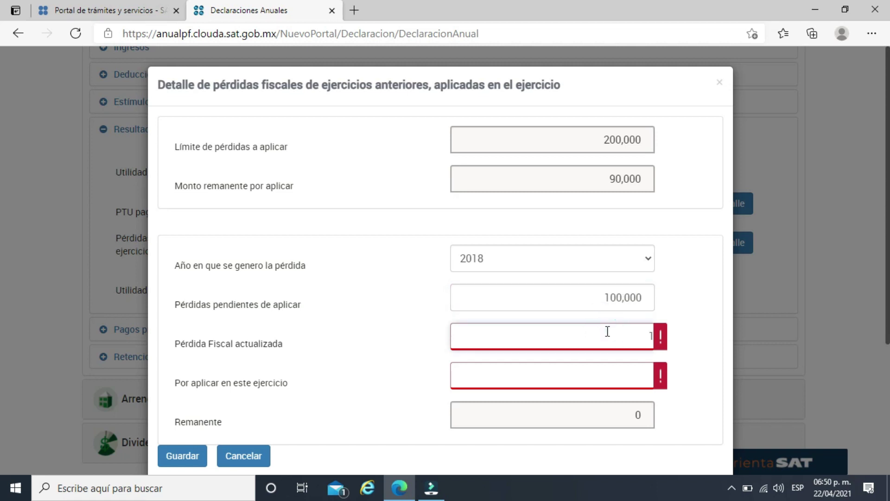
text(100000)
click(624, 373)
click(624, 374)
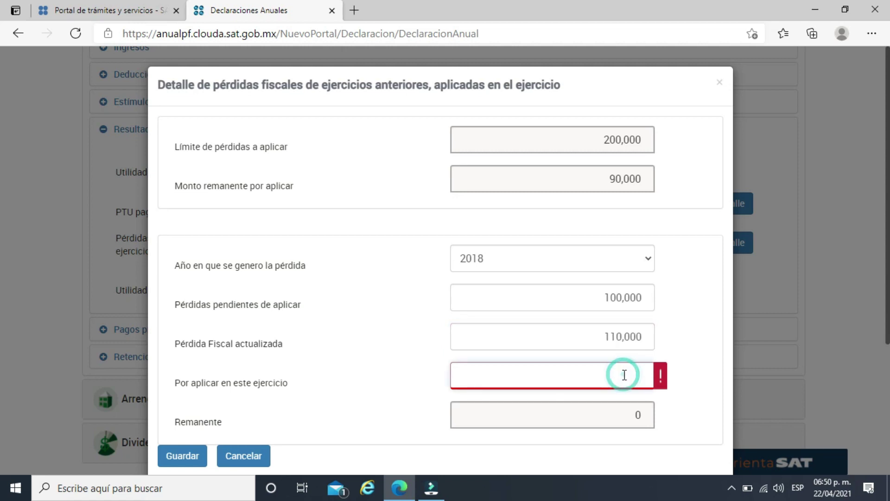
text(900000)
click(727, 341)
double_click(685, 317)
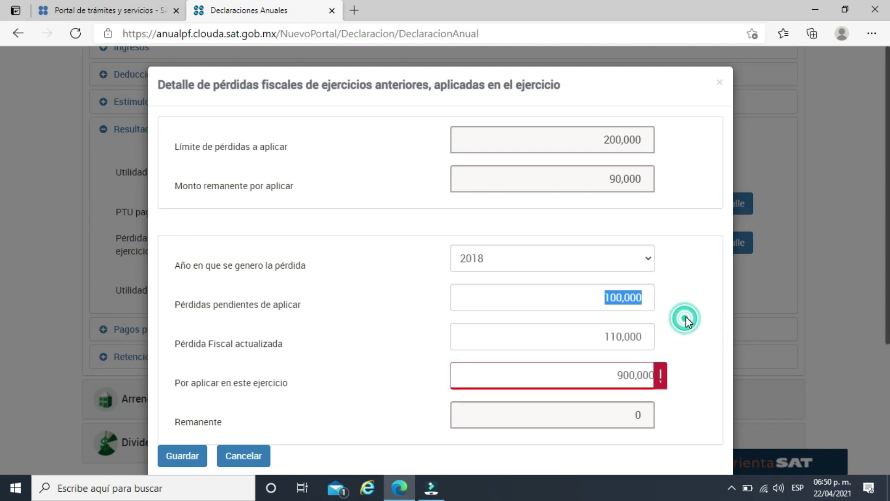
click(644, 379)
key(BackSpace)
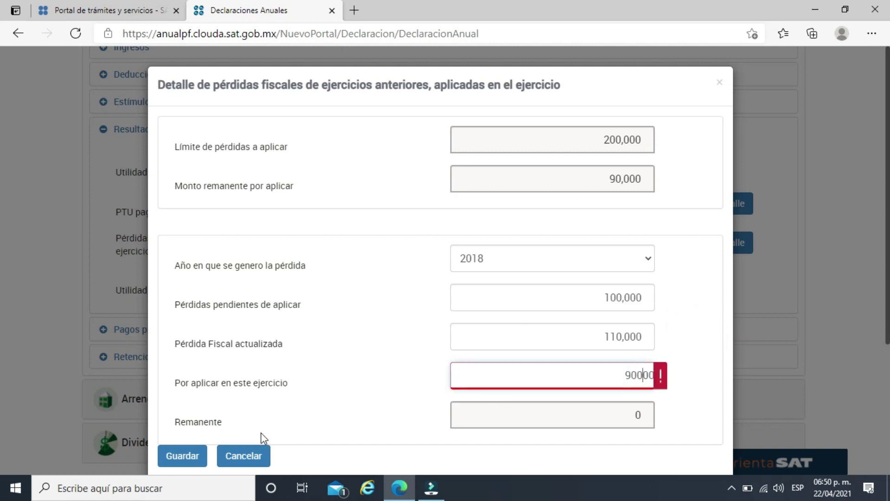
click(291, 406)
scroll(259, 392, down, 1)
click(185, 397)
Add and save a 2017 loss row: 100,000 pending, 110,000 updated, 0 applied.
click(173, 235)
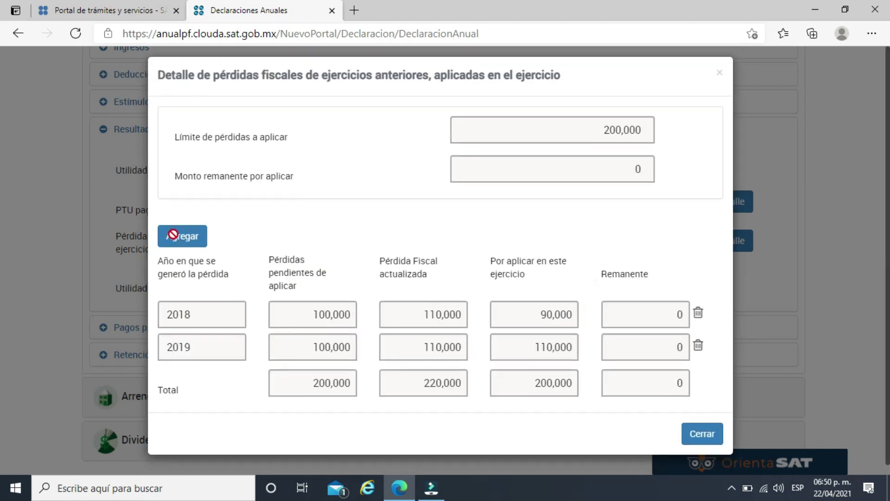
click(583, 240)
click(583, 249)
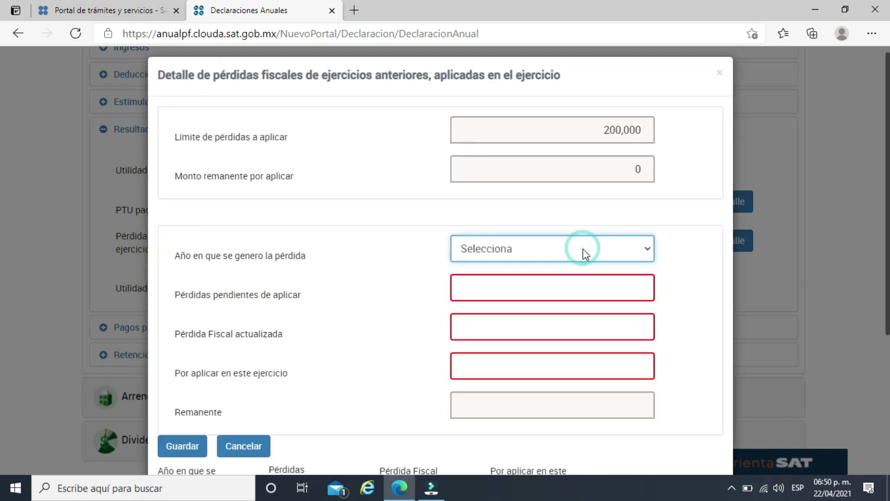
click(577, 250)
click(497, 316)
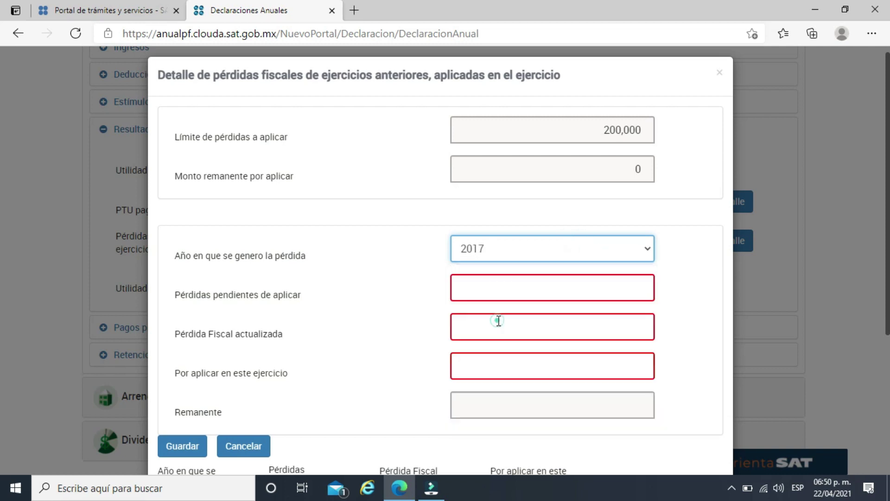
click(614, 275)
text(100,000)
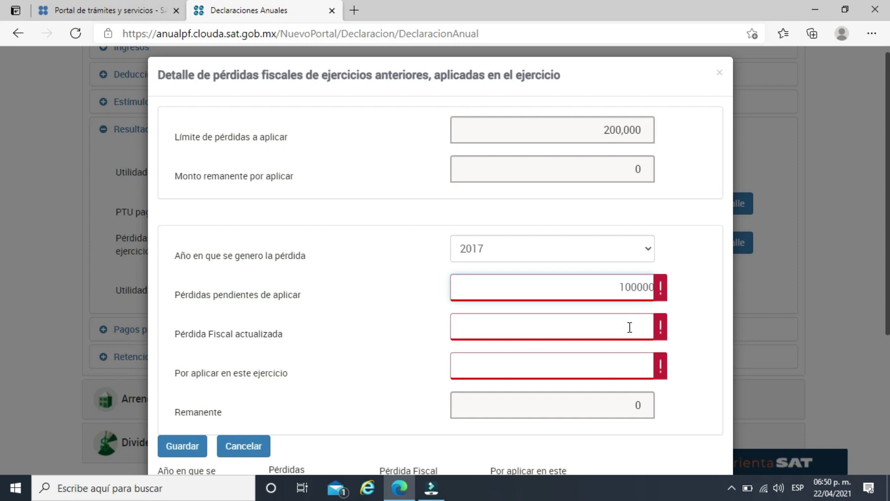
click(629, 327)
text(110)
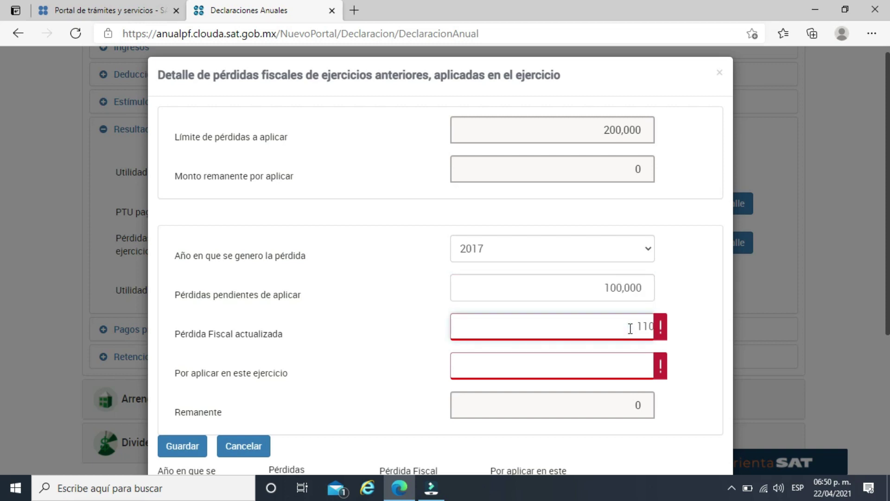
text(,000)
click(634, 362)
click(633, 363)
text(0)
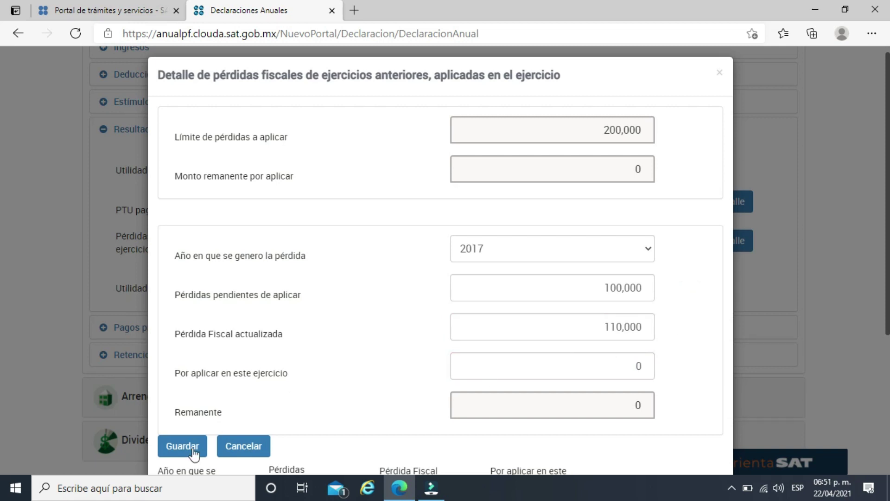
click(191, 446)
Delete the 2019, 2017 and 2018 loss rows and close the losses detail.
scroll(600, 329, down, 1)
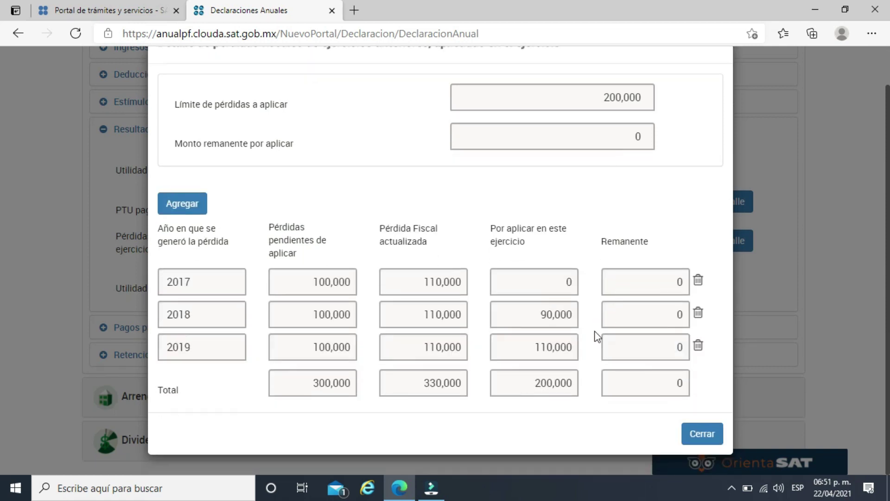
click(698, 347)
click(699, 323)
click(700, 322)
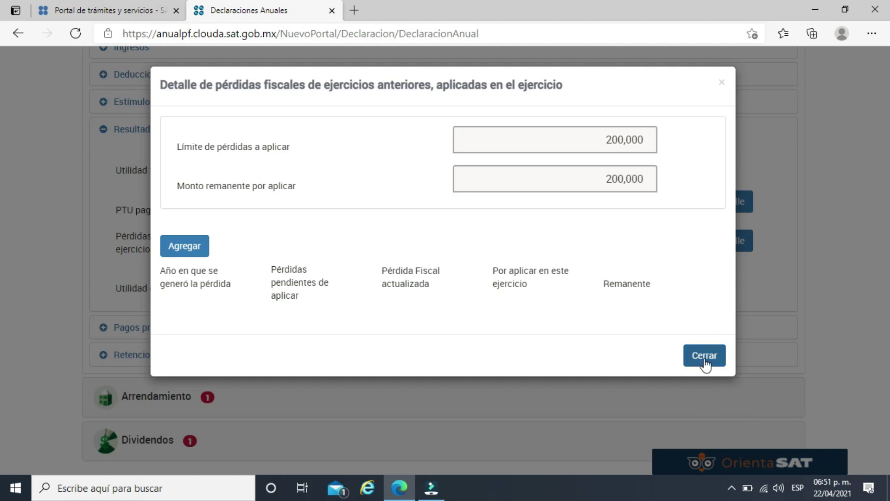
click(704, 362)
Enter 1,000 in Pagos provisionales, then expand Retenciones de ISR.
scroll(179, 294, down, 2)
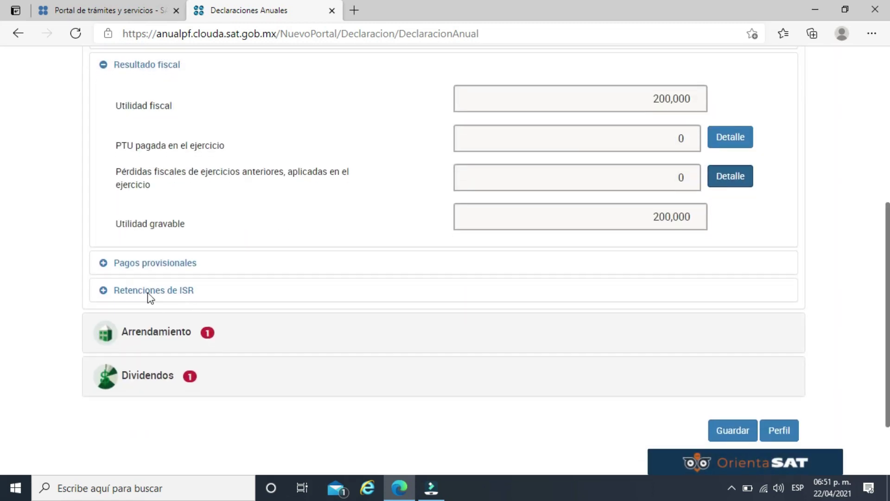
click(153, 265)
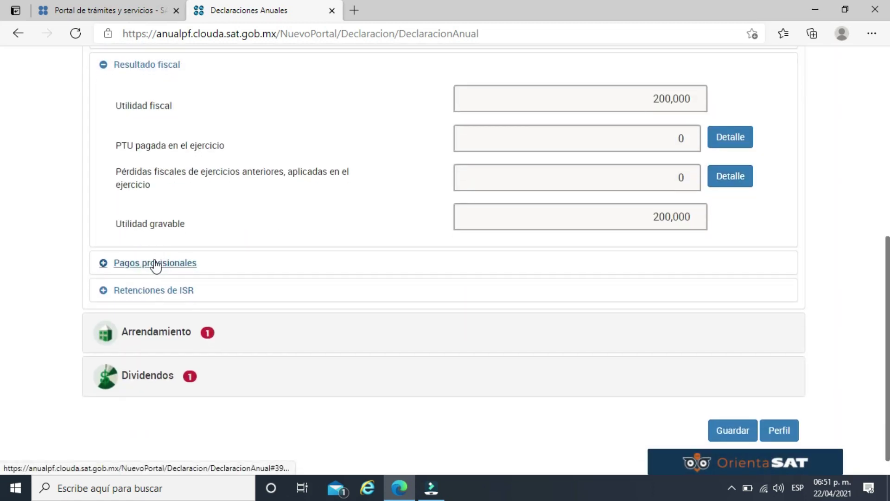
click(162, 263)
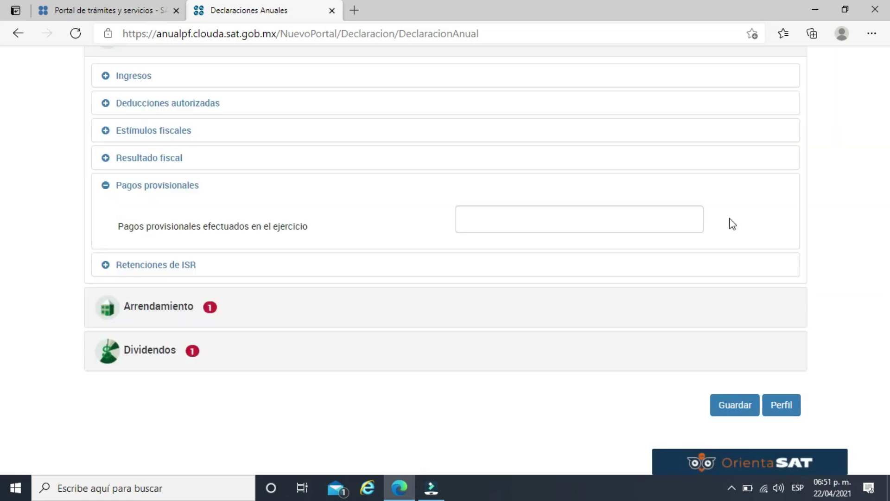
click(649, 218)
text(1000)
click(793, 215)
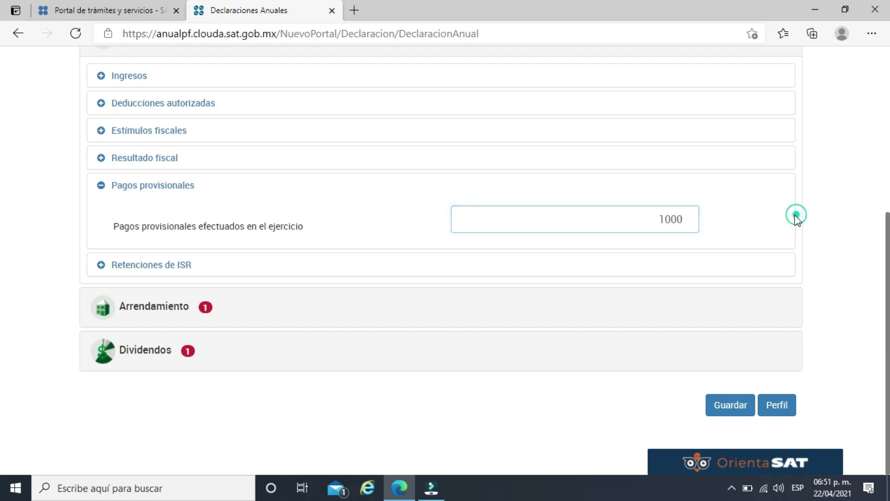
click(765, 216)
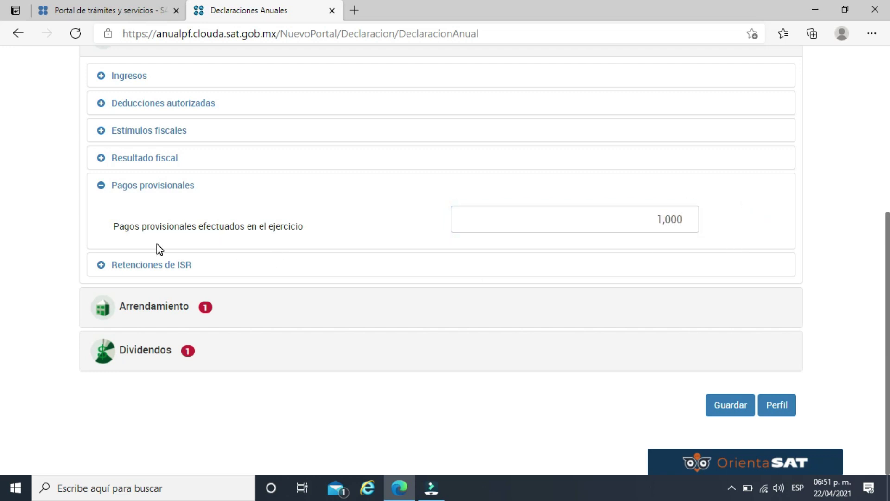
click(148, 264)
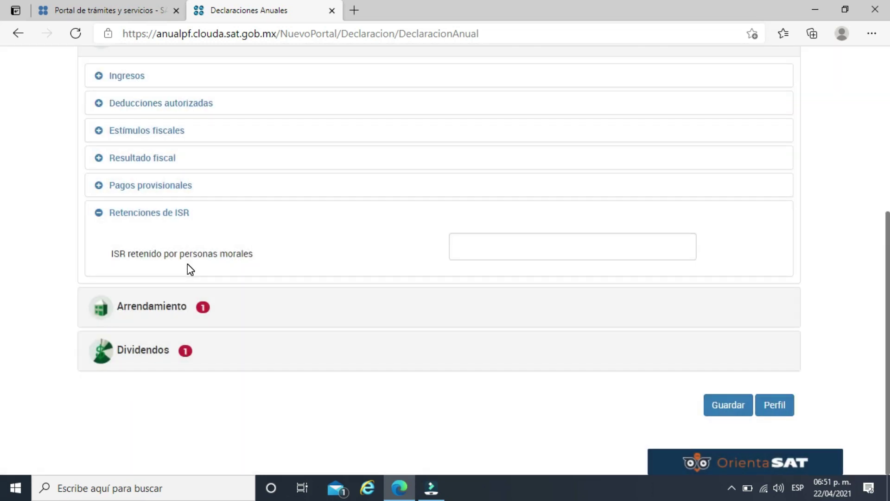
Enter 22,000 as ISR retenido por personas morales.
click(591, 248)
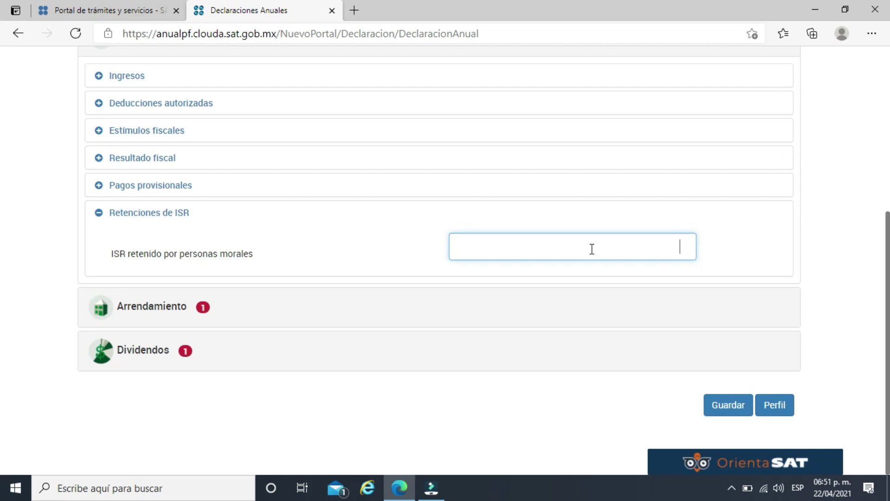
text(000)
click(751, 235)
Add the first withholder with its RFC, 100,000 income and 10,000 ISR withheld.
click(741, 248)
click(204, 144)
click(223, 184)
text(SAT970701NN1)
click(402, 179)
click(617, 133)
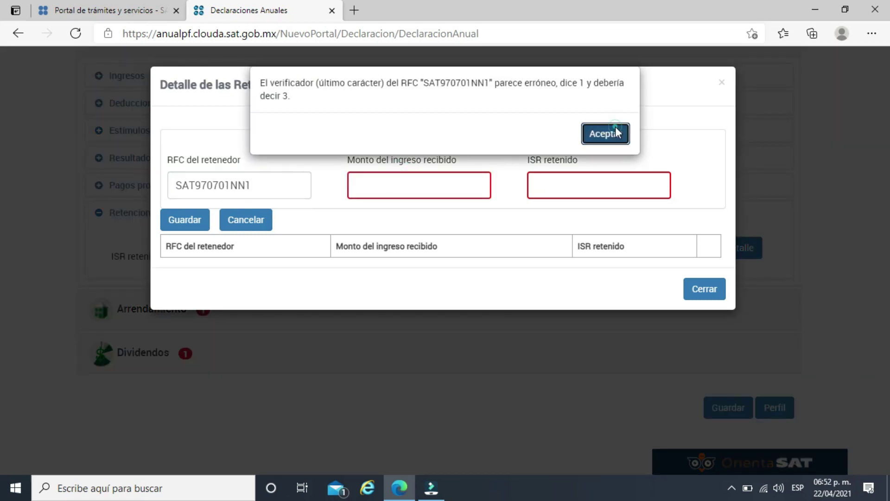
click(405, 188)
text(10,)
text(0000)
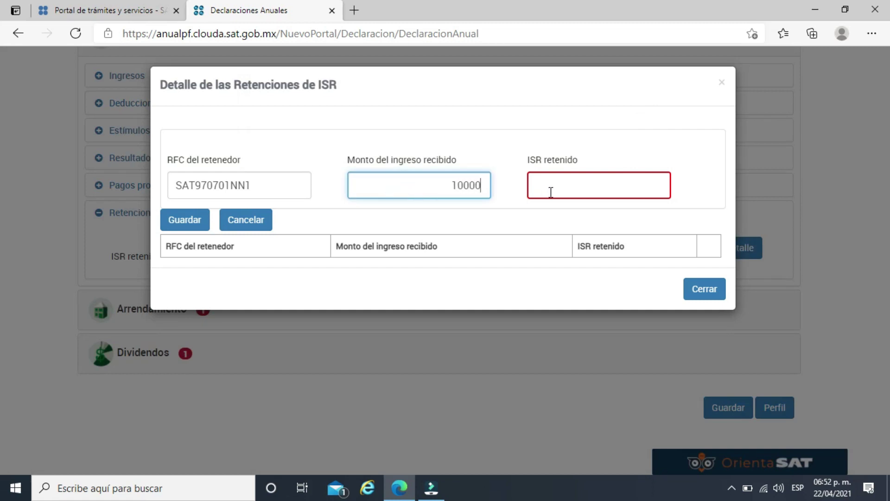
click(577, 185)
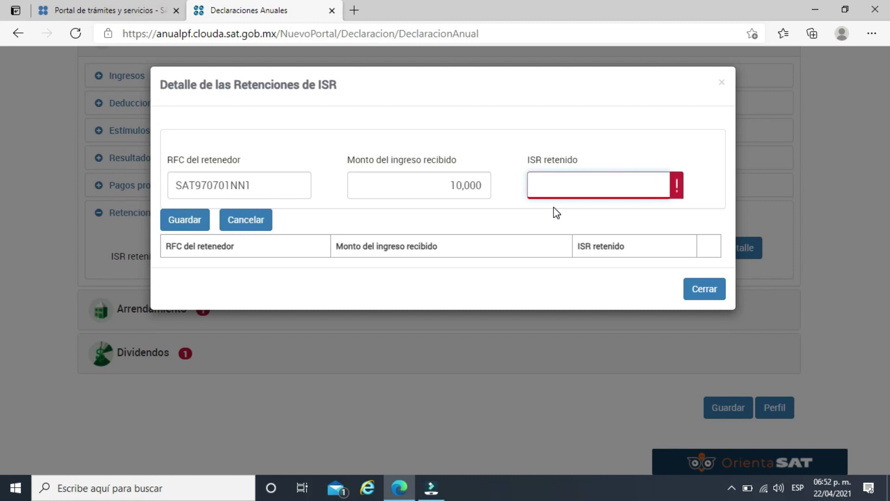
text(100000)
click(461, 184)
text(0)
click(488, 219)
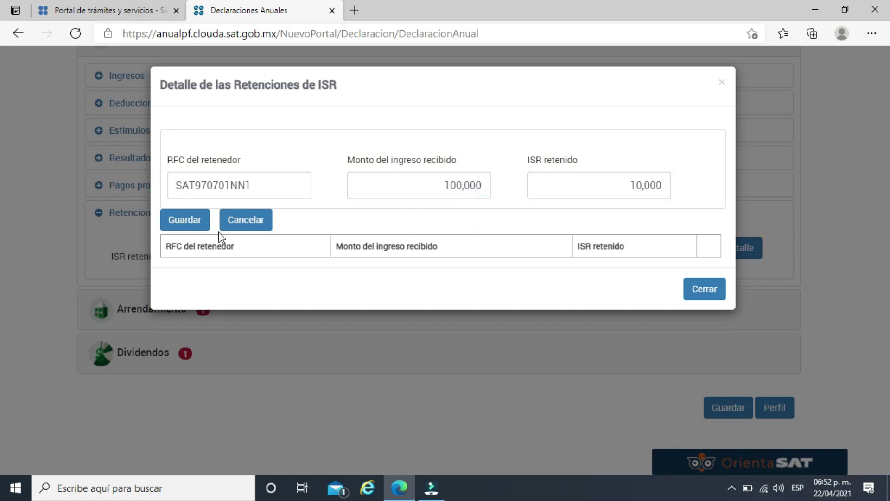
click(195, 221)
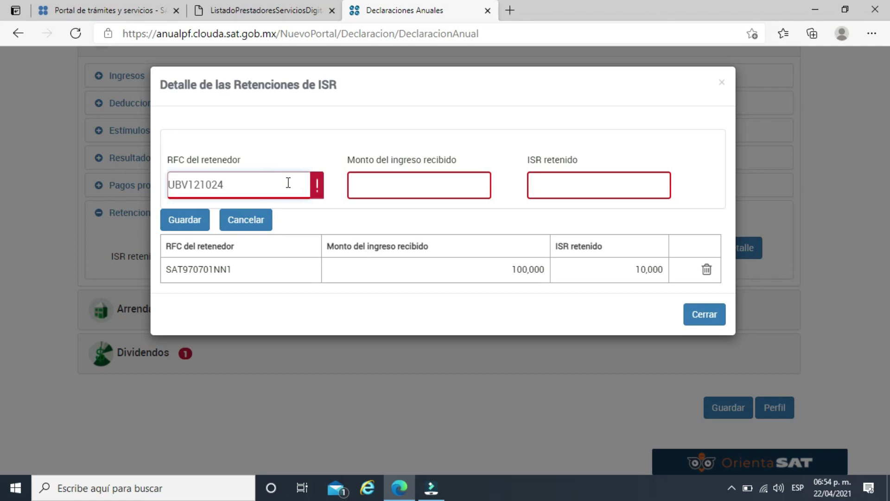
Add the second withholder with 250,000 income and 12,000 ISR withheld, then close the breakdown.
text(TN8)
click(433, 187)
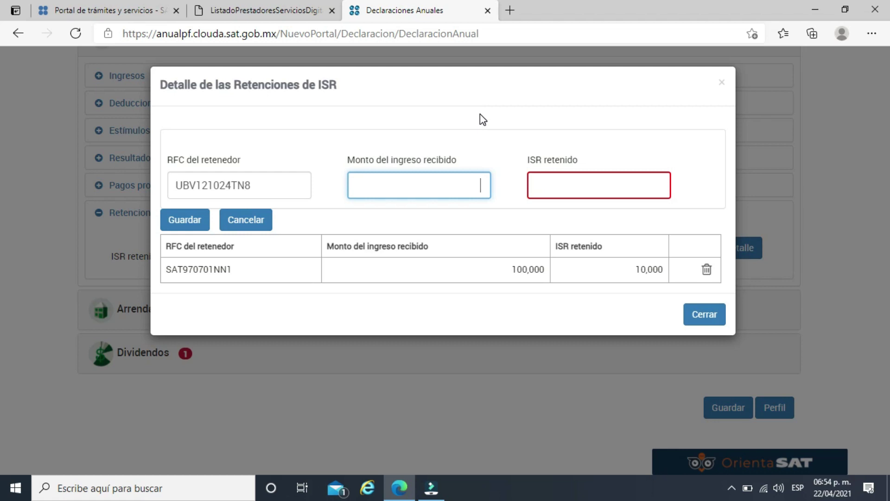
text(250000)
key(Tab)
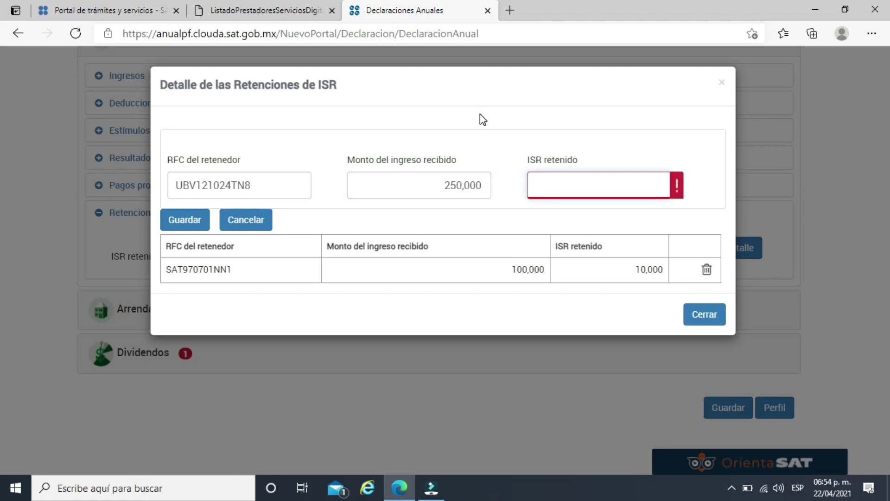
text(12000)
click(505, 107)
click(188, 222)
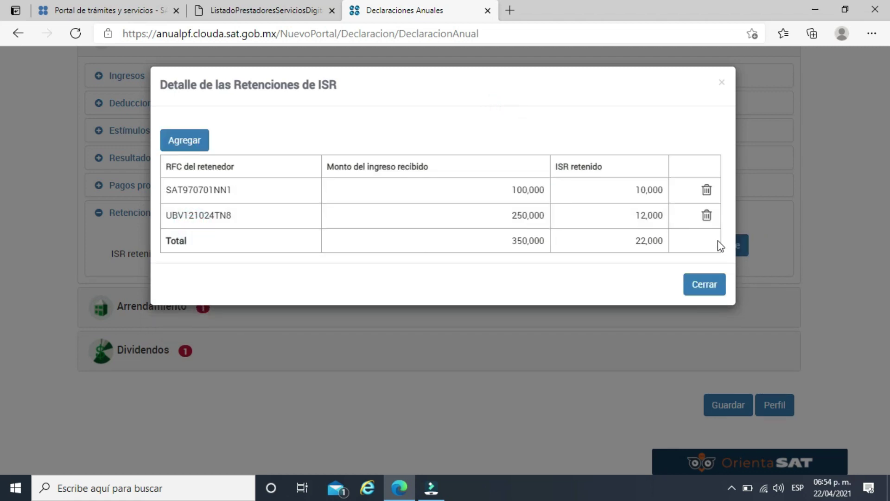
click(713, 291)
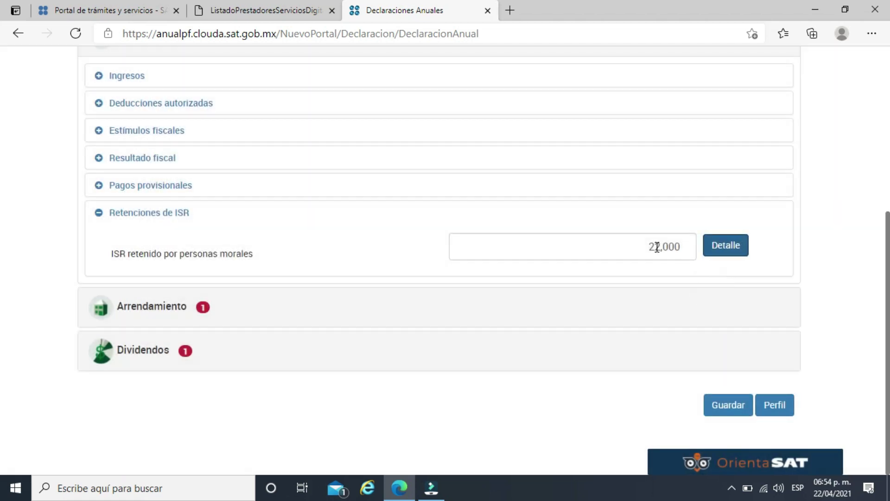
Choose Arrendamiento as the income type with 100,000 Ingresos cobrados.
click(167, 307)
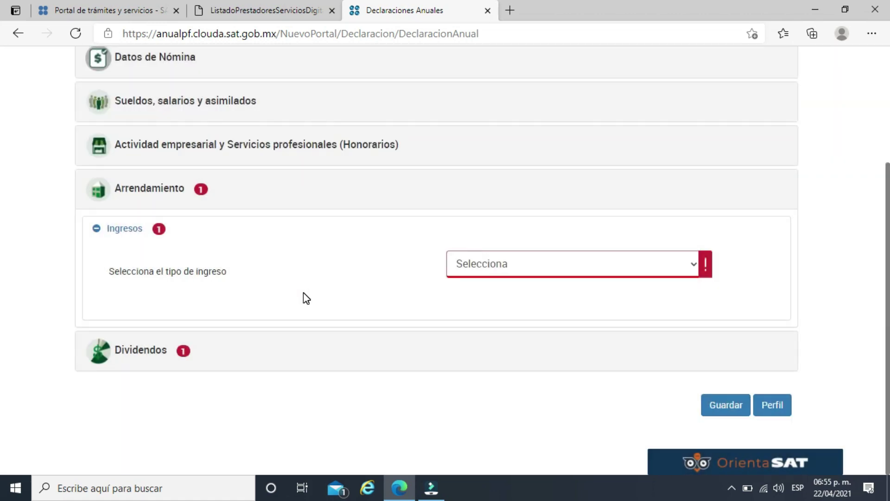
click(494, 264)
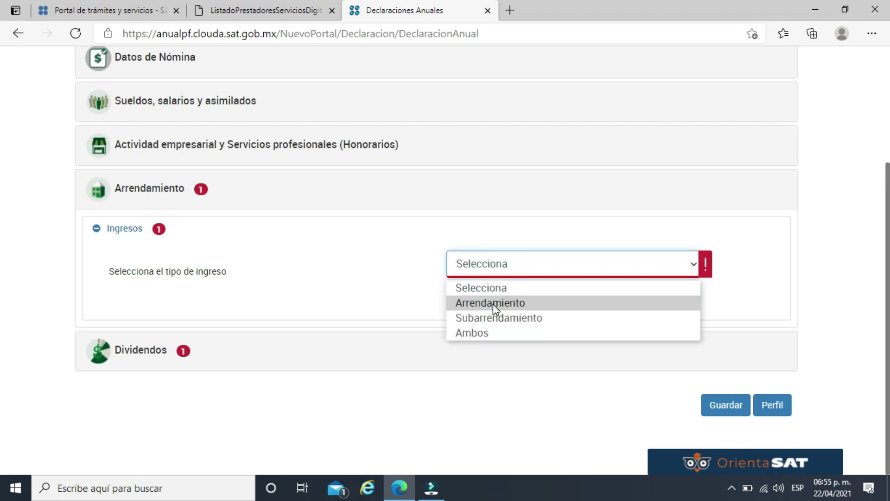
click(493, 302)
scroll(419, 302, down, 3)
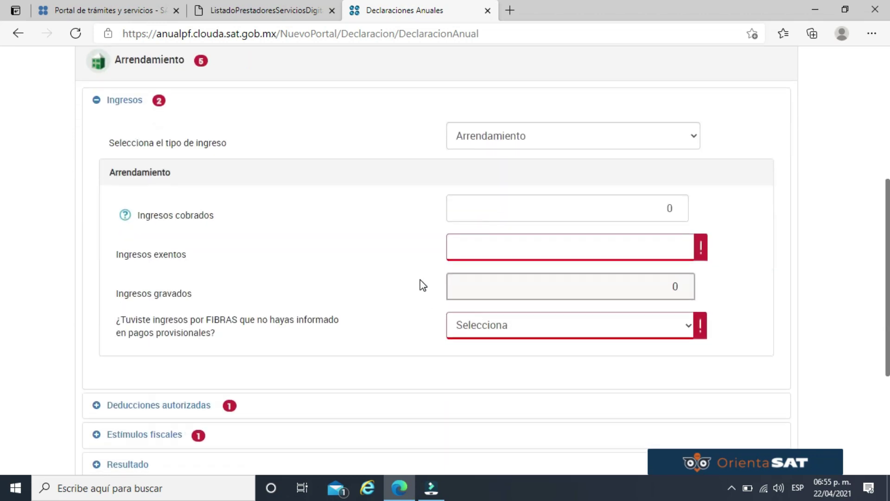
click(680, 208)
text(100000)
click(703, 207)
Set Ingresos exentos to 0, answer No for FIBRAS income, and expand Deducciones autorizadas.
click(621, 243)
click(610, 246)
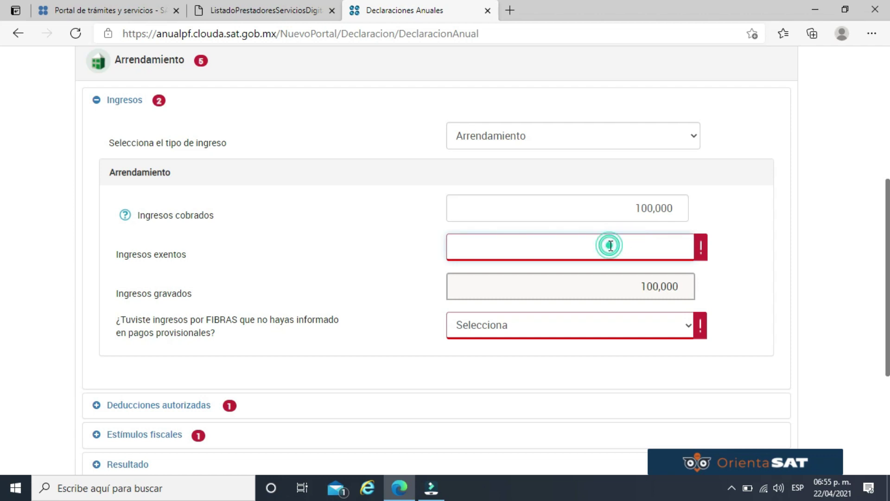
scroll(615, 249, down, 1)
click(643, 260)
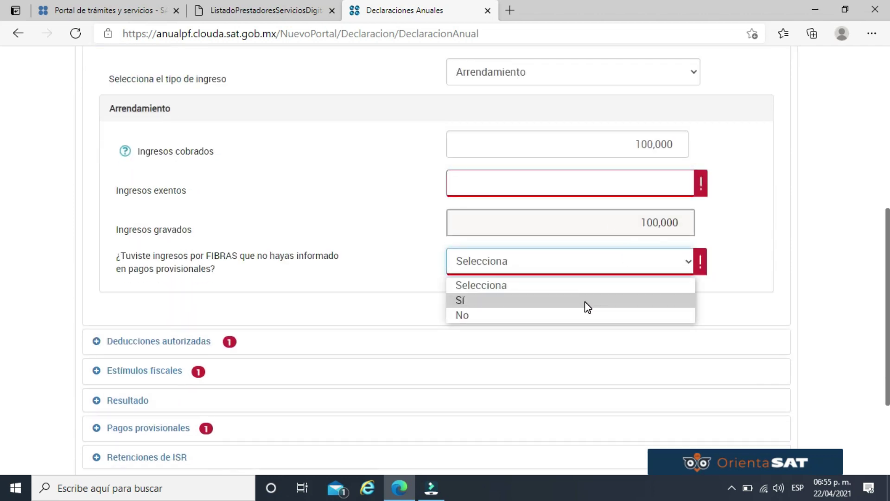
click(587, 315)
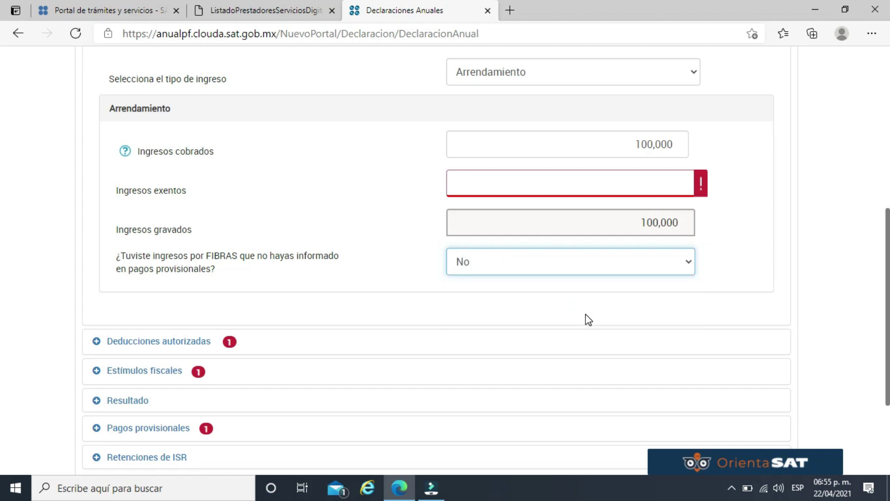
click(643, 188)
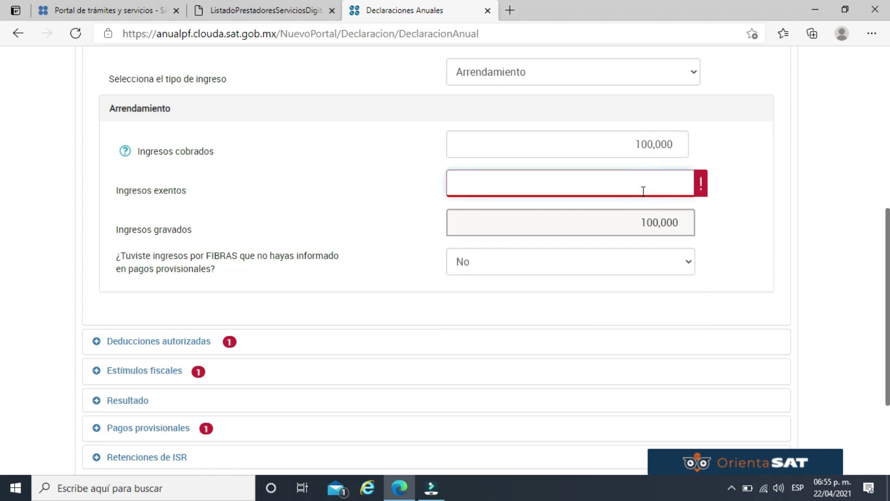
click(705, 183)
scroll(707, 185, down, 3)
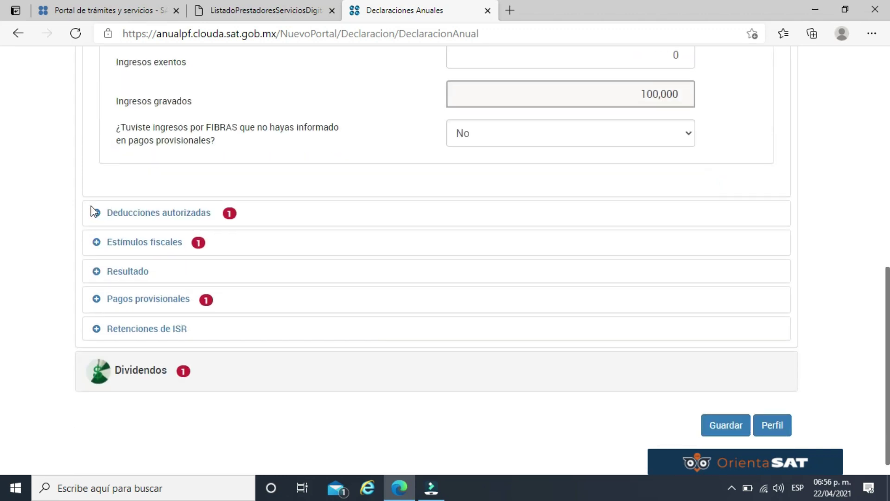
click(152, 213)
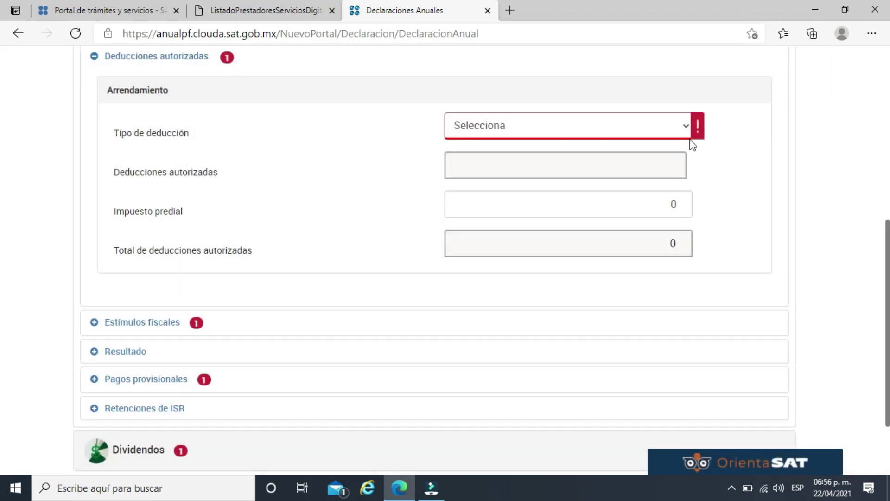
Try the Opcional and Comprobable deduction types, ending with the type unselected.
click(687, 130)
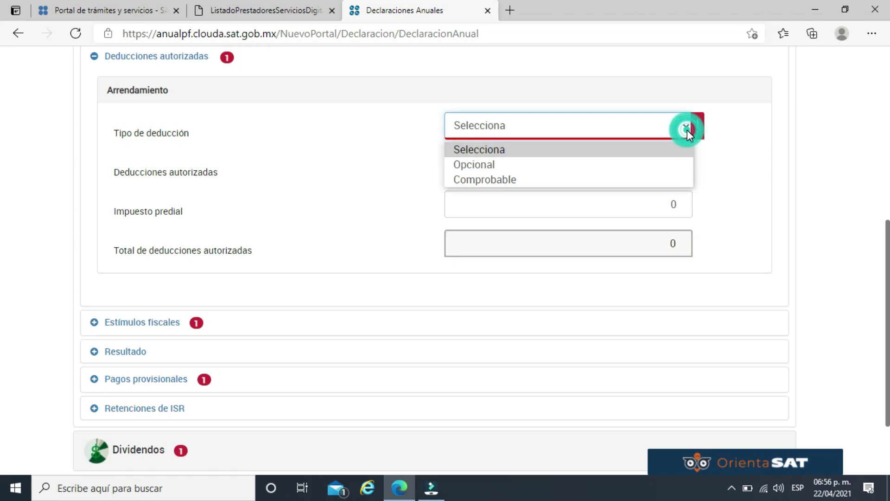
click(667, 164)
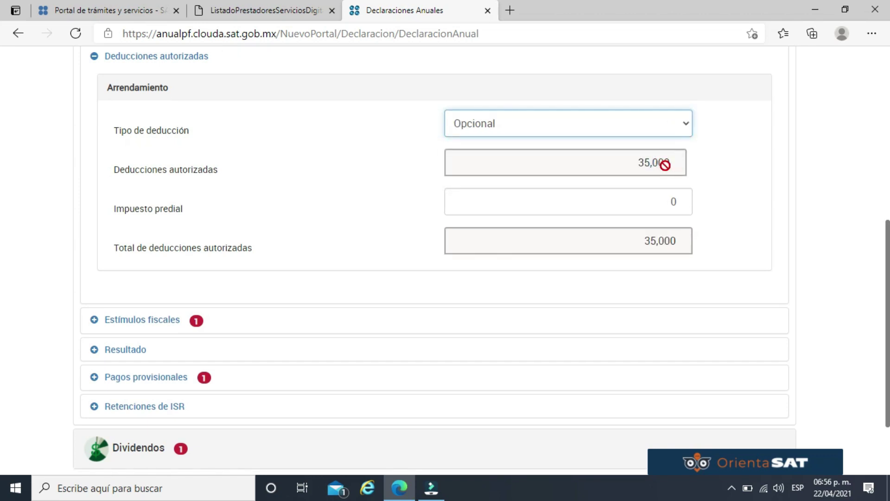
click(684, 128)
click(645, 176)
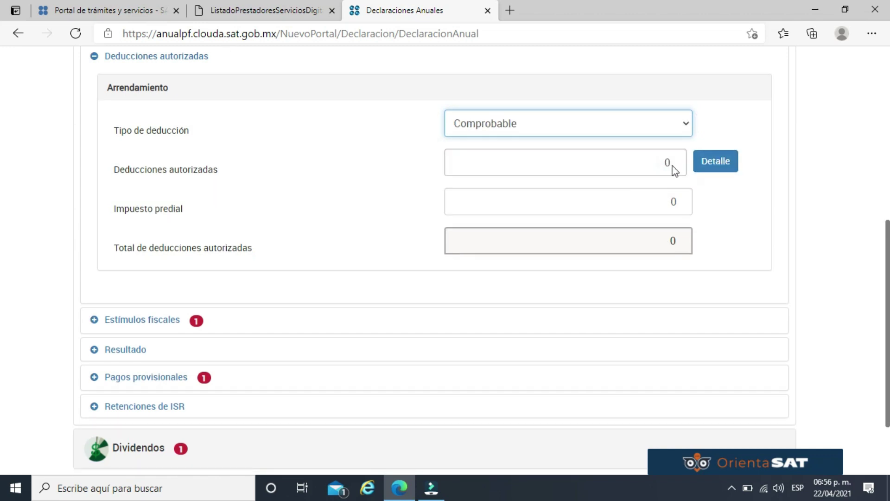
click(672, 161)
click(681, 128)
click(646, 160)
click(746, 133)
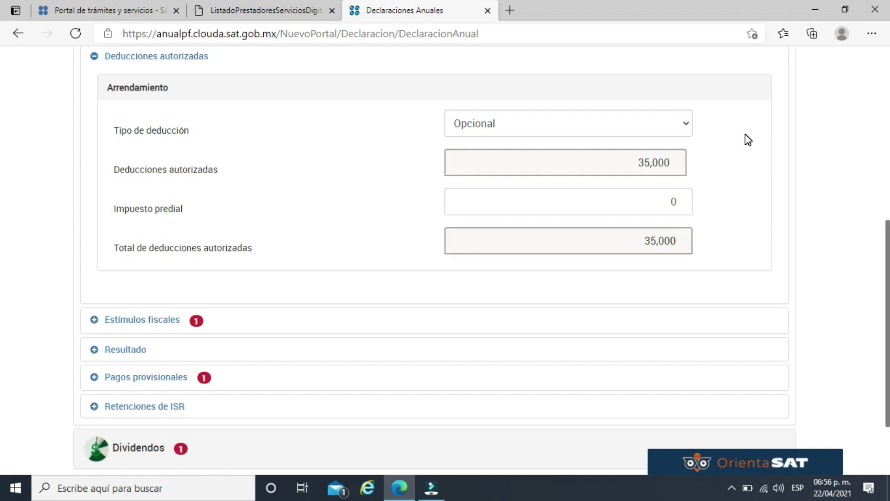
click(685, 124)
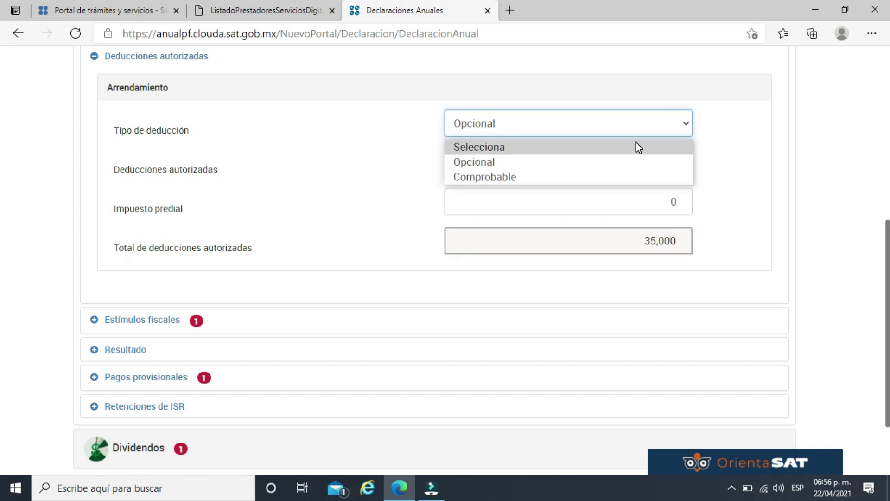
click(636, 147)
click(750, 136)
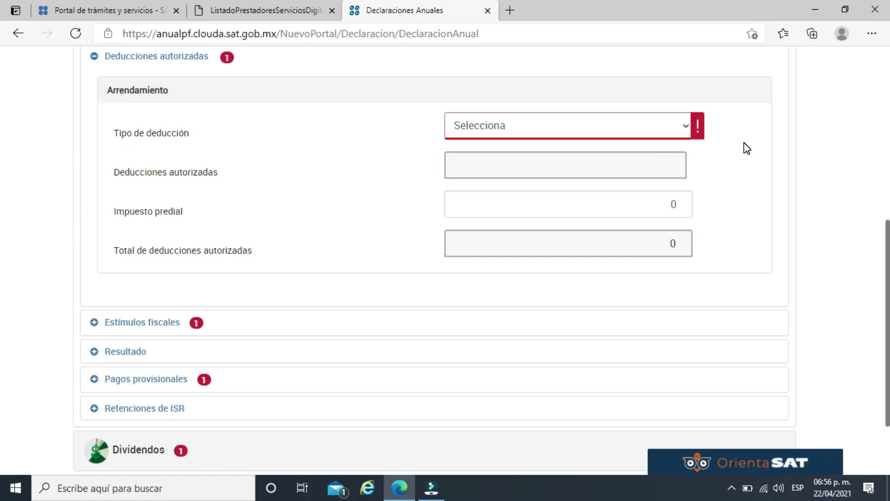
Try Comprobable with a 7,000 deduction, then settle on Opcional for 35,000 deductions.
click(680, 130)
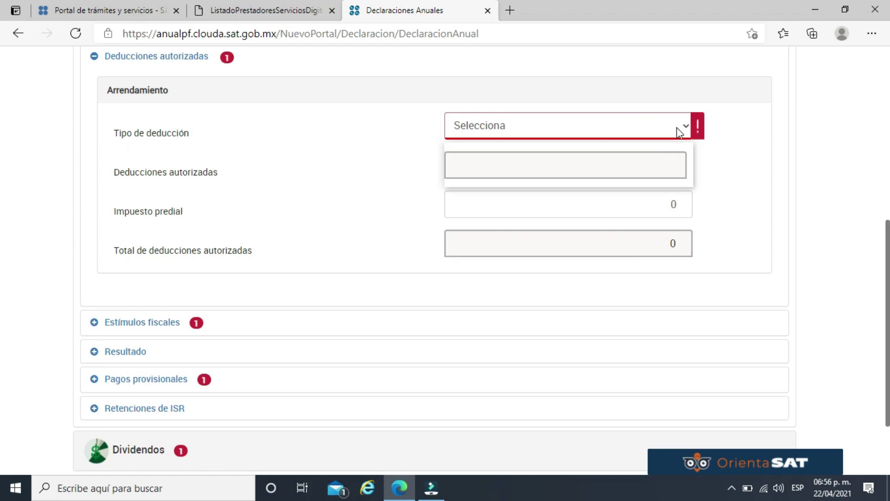
click(641, 179)
text(7000)
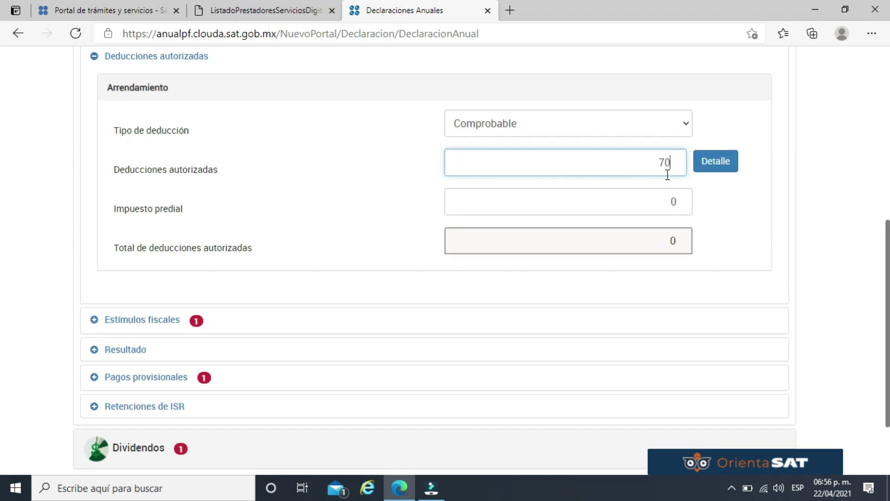
click(752, 203)
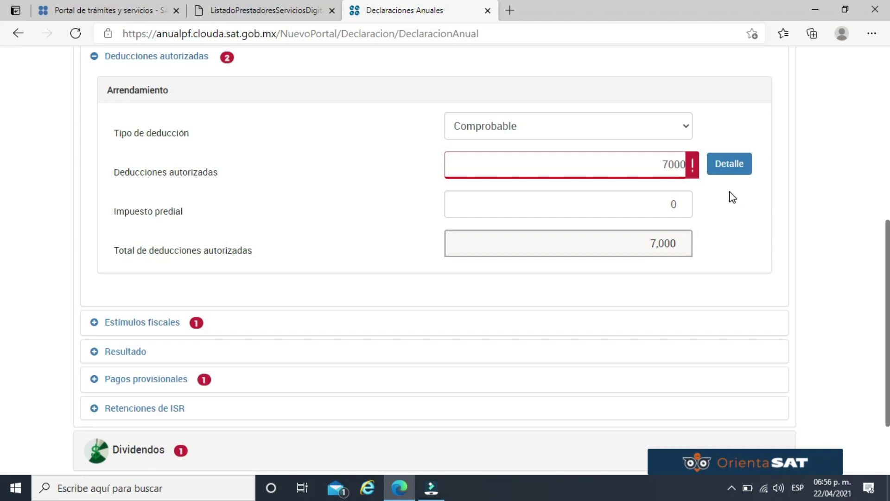
click(676, 127)
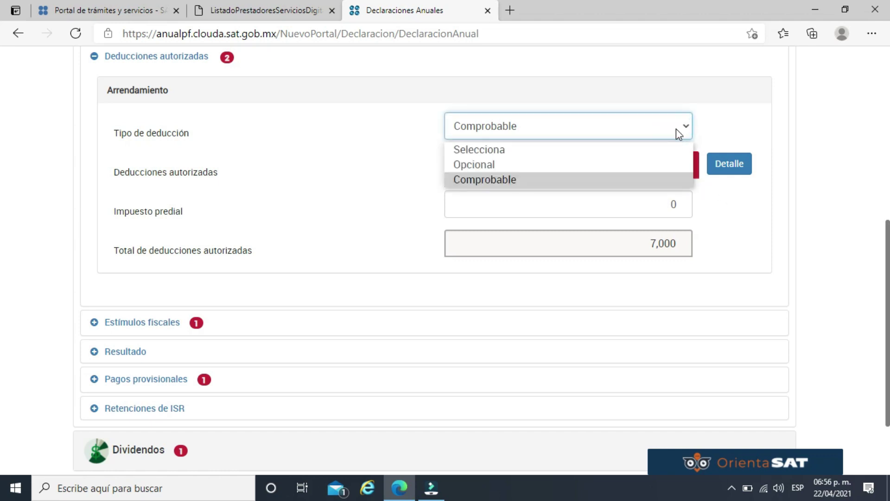
click(625, 166)
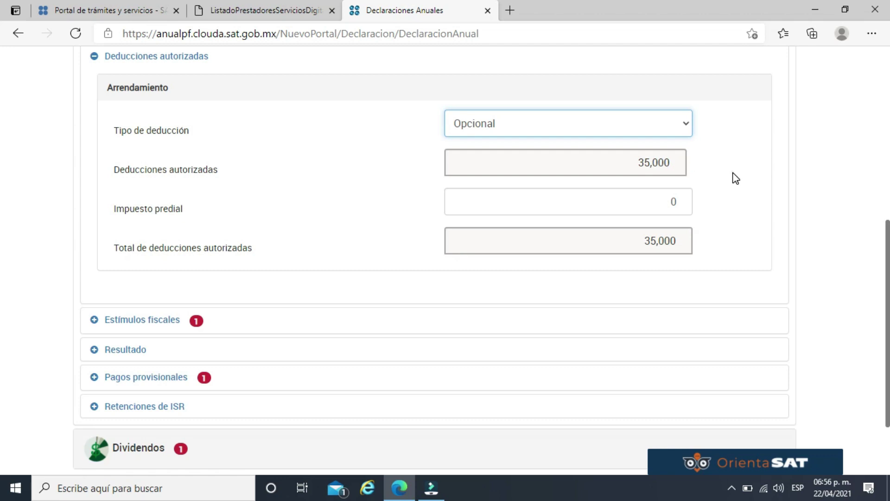
scroll(733, 177, down, 1)
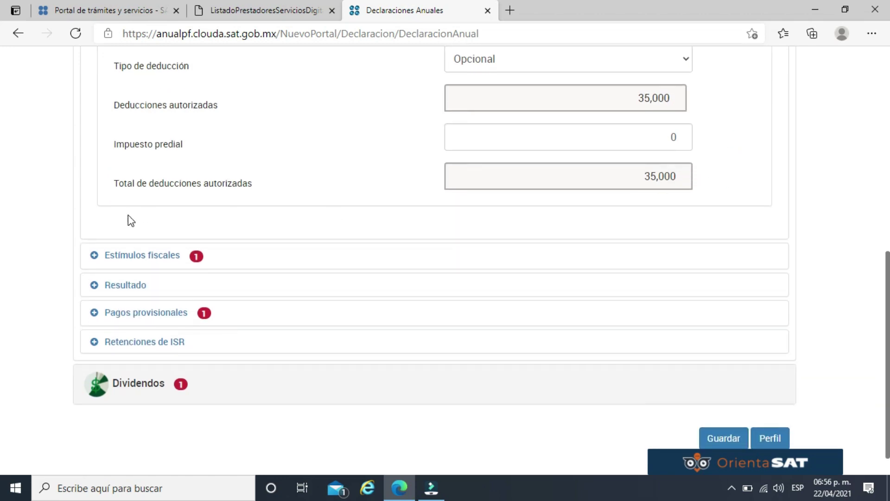
Replace the Impuesto predial amount with 1,500.
click(576, 138)
click(685, 135)
key(BackSpace)
text(1500)
click(733, 148)
Answer No to unclaimed Estímulos fiscales.
click(158, 257)
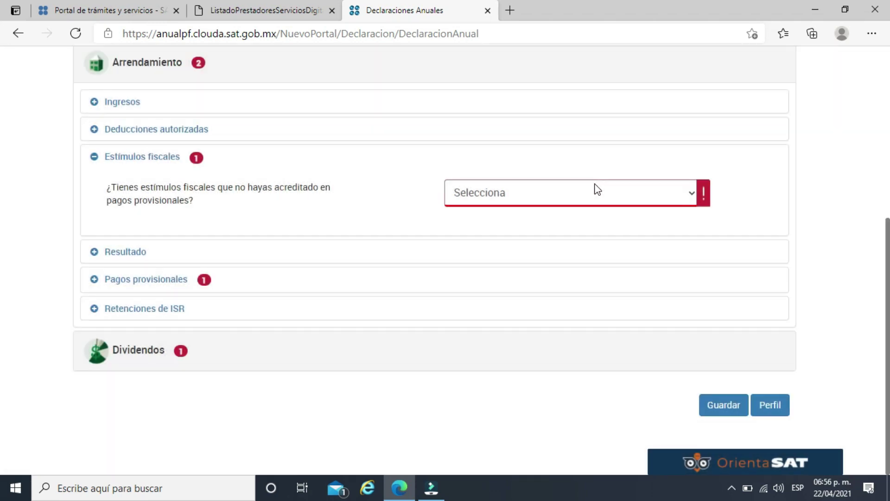
click(598, 192)
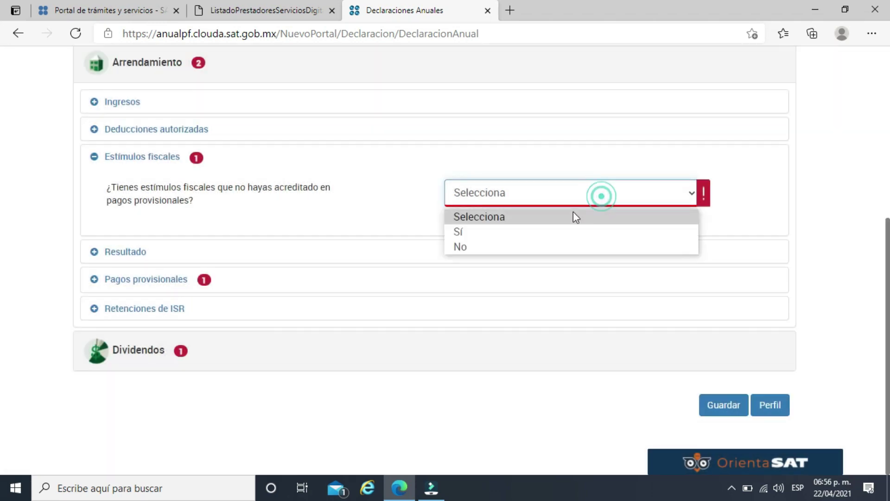
click(532, 247)
click(362, 204)
Enter 0 as the rental income Pagos provisionales.
click(123, 250)
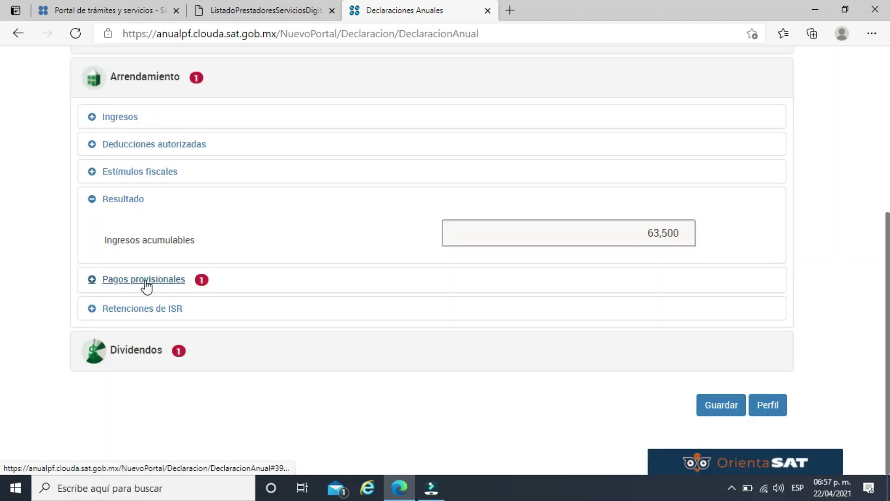
click(146, 279)
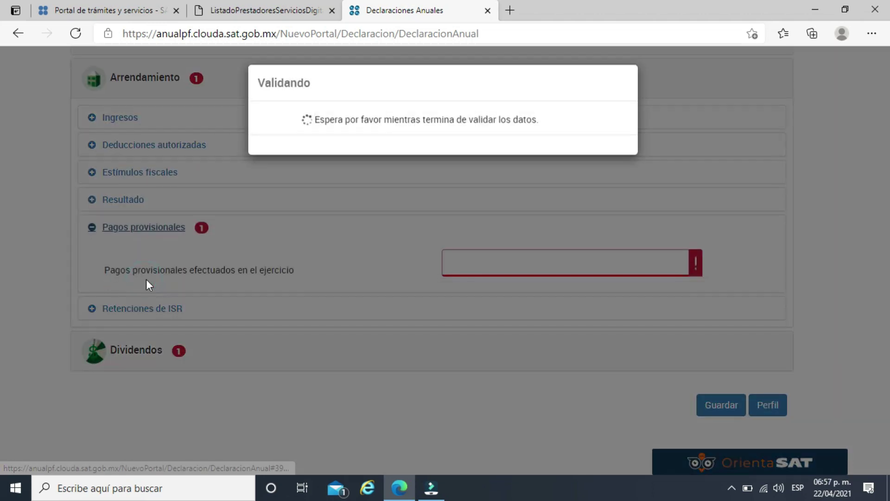
click(634, 256)
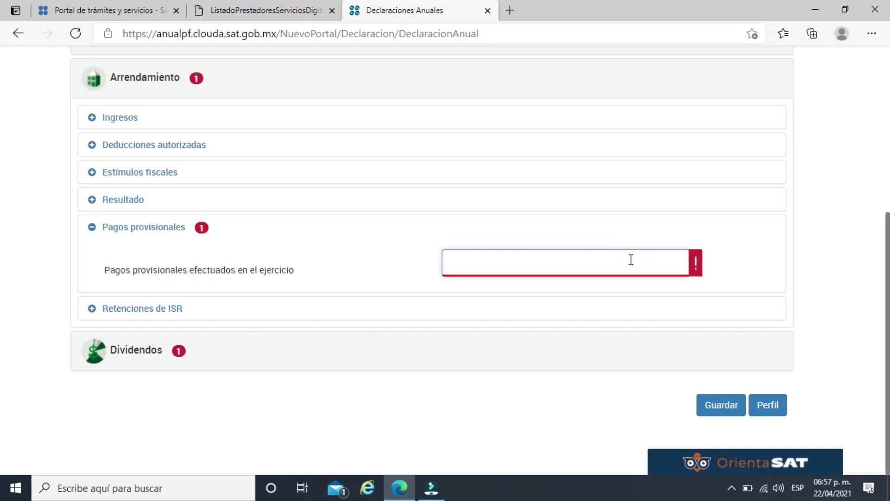
text(0)
click(719, 254)
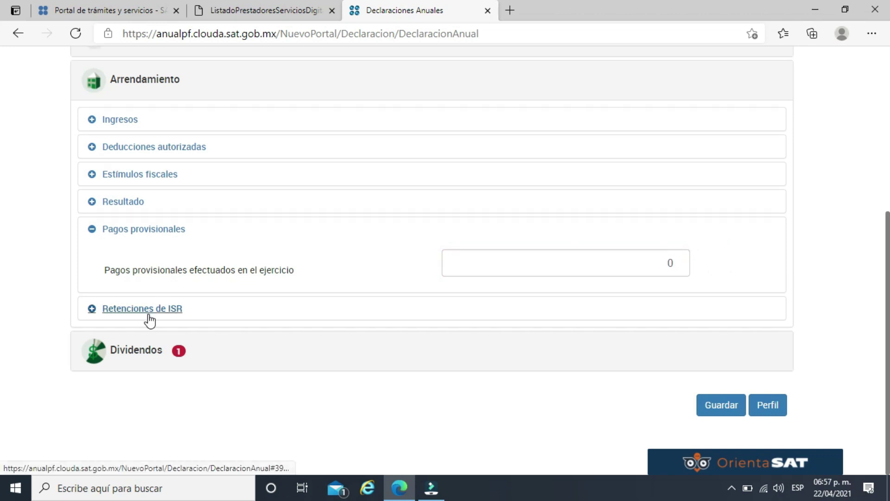
Start a new Retenciones de ISR entry and fill in the withholding company's RFC.
click(148, 310)
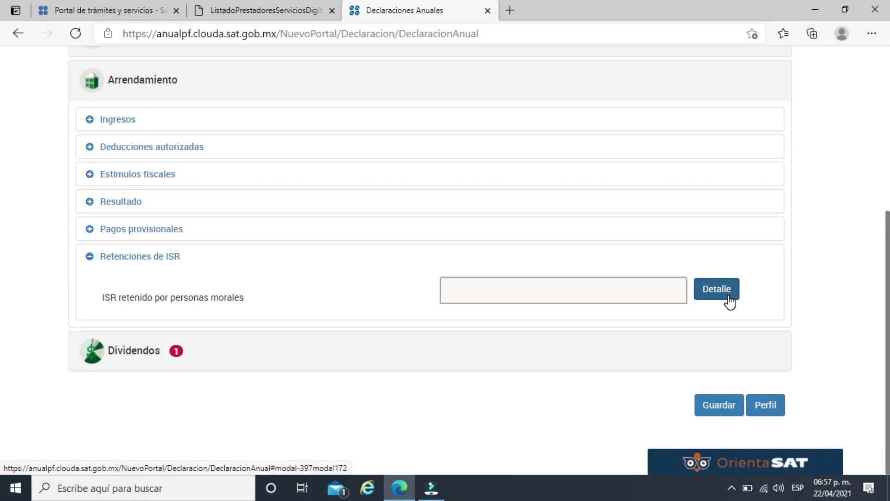
click(726, 294)
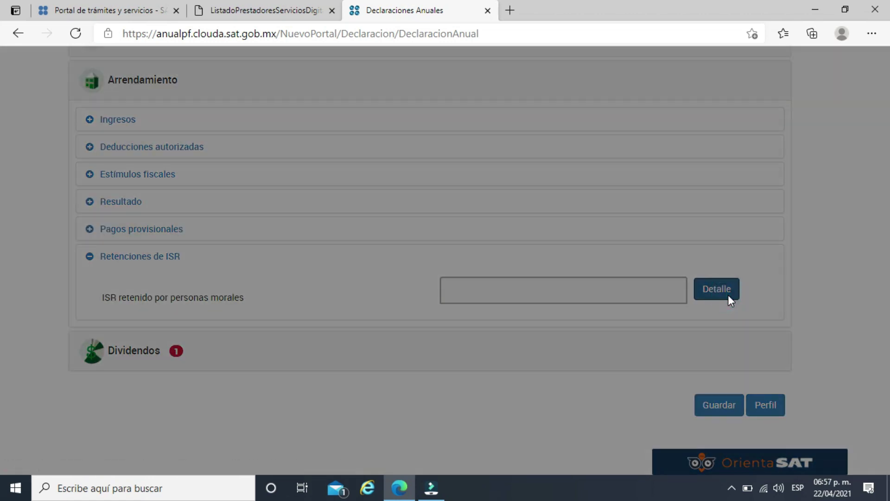
click(189, 176)
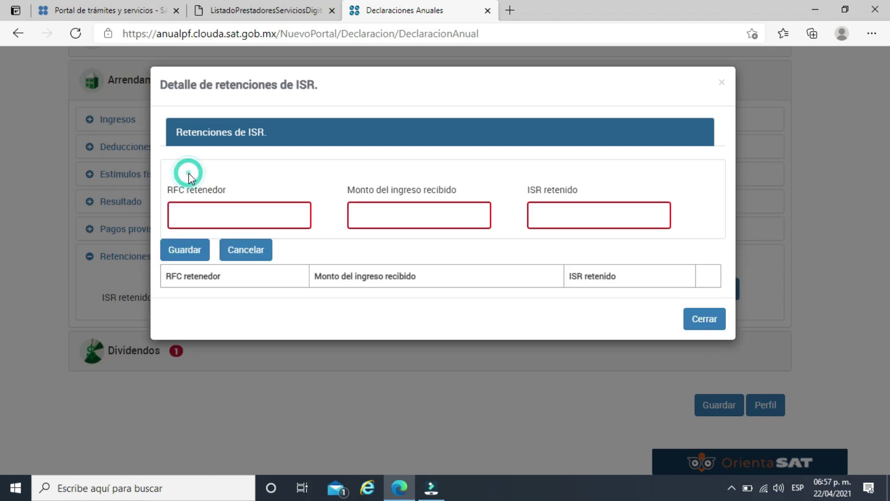
click(240, 211)
text(SAT97)
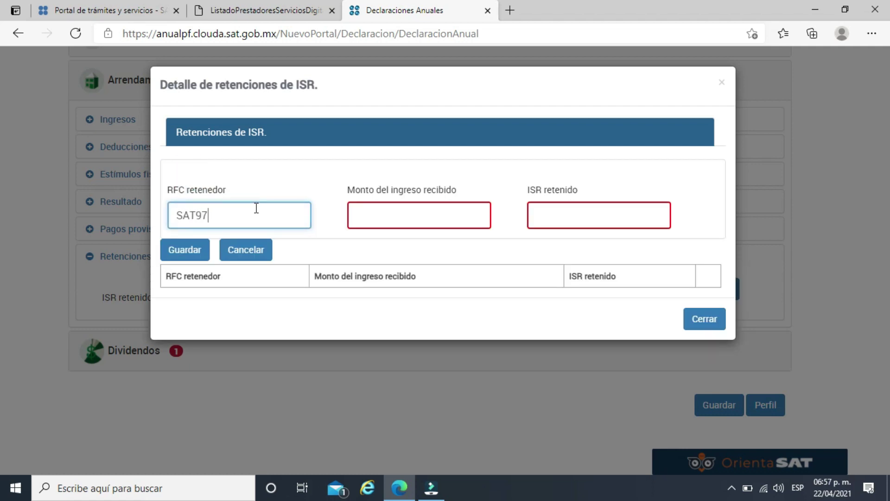
text(0701NN3)
Enter 100,000 income received and 10,000 ISR withheld, then save the withholding entry.
click(451, 213)
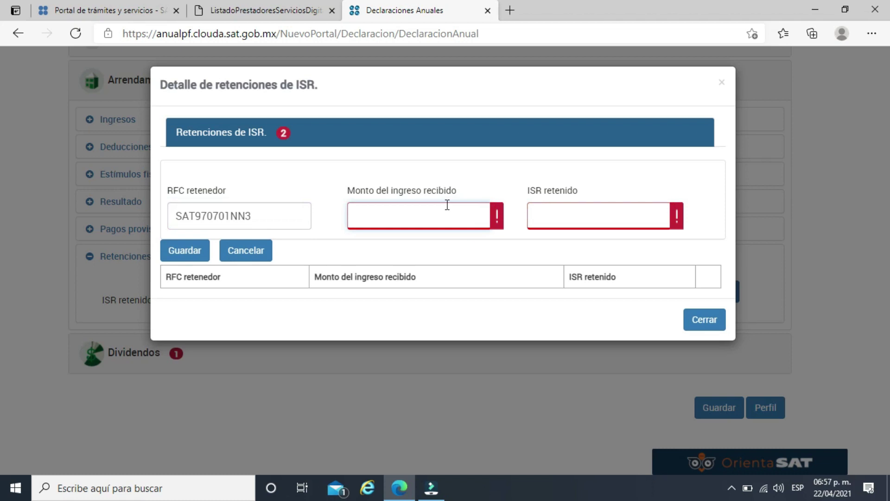
text(100000)
click(618, 202)
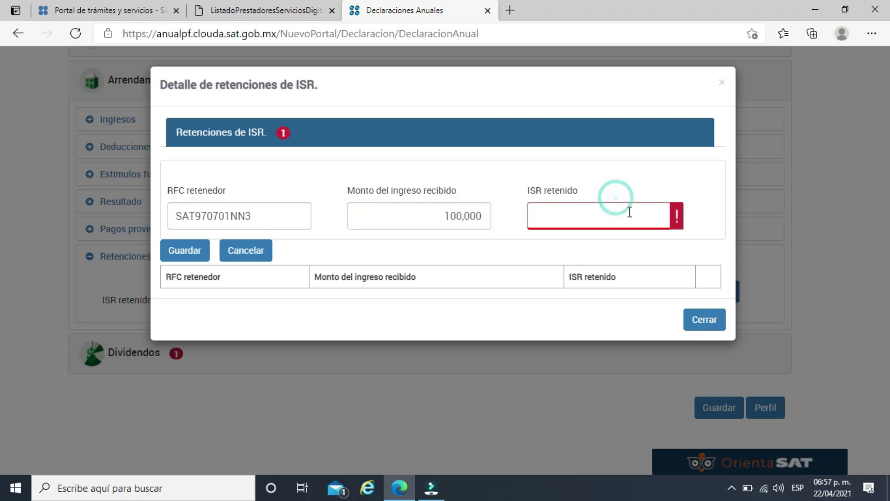
click(626, 215)
text(10)
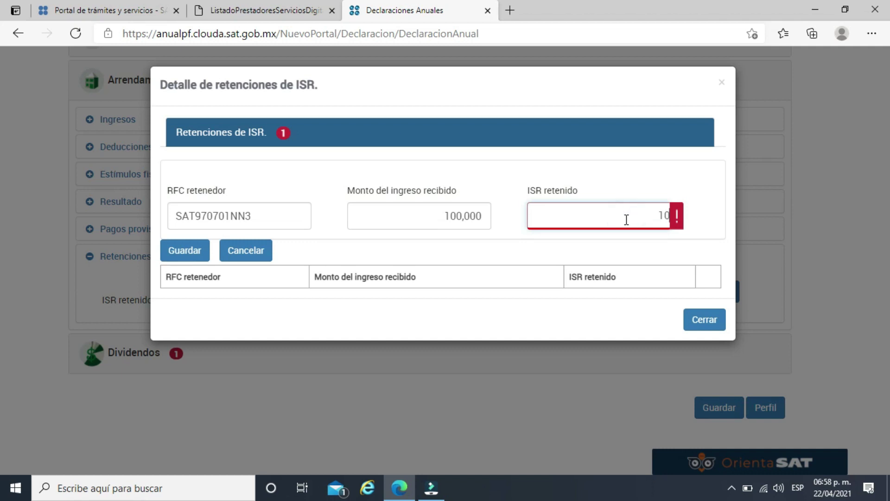
text(,000)
click(629, 184)
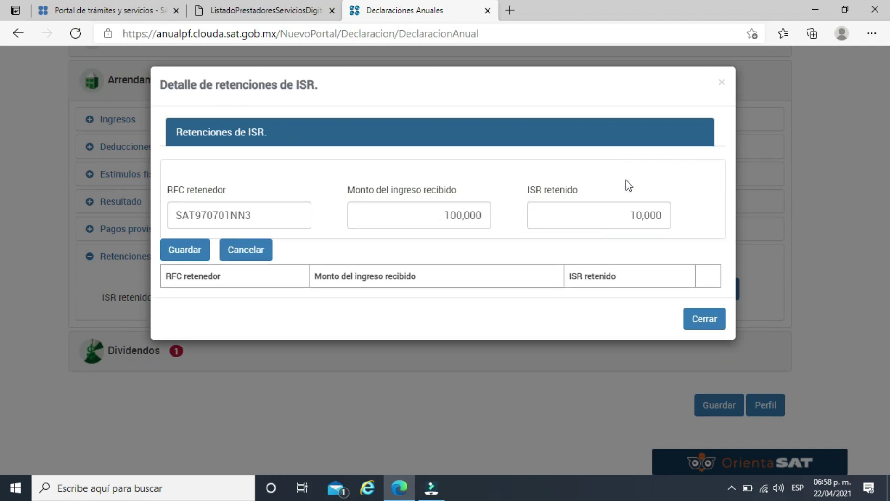
click(187, 250)
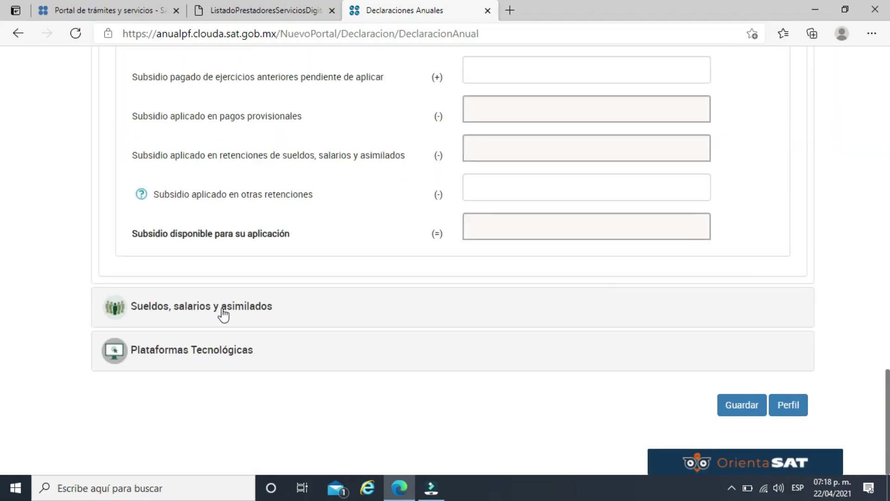
Enter 400,000 as Plataformas Tecnológicas Ingresos obtenidos.
click(187, 353)
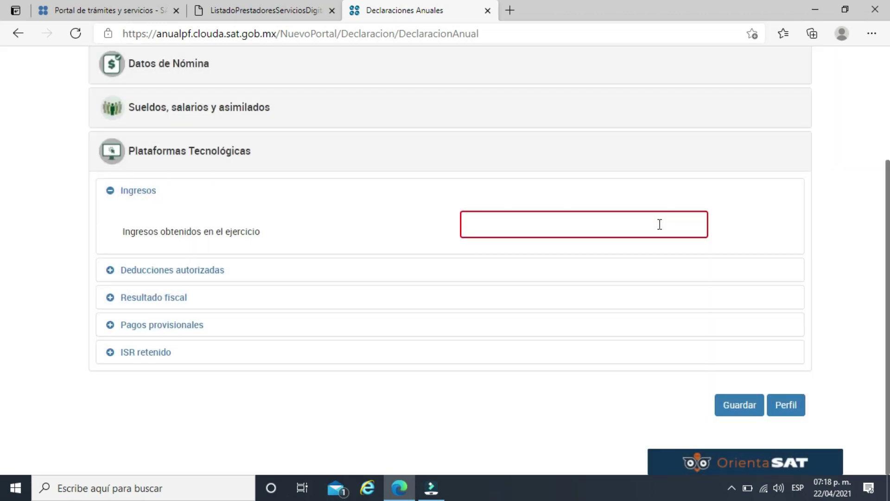
click(660, 225)
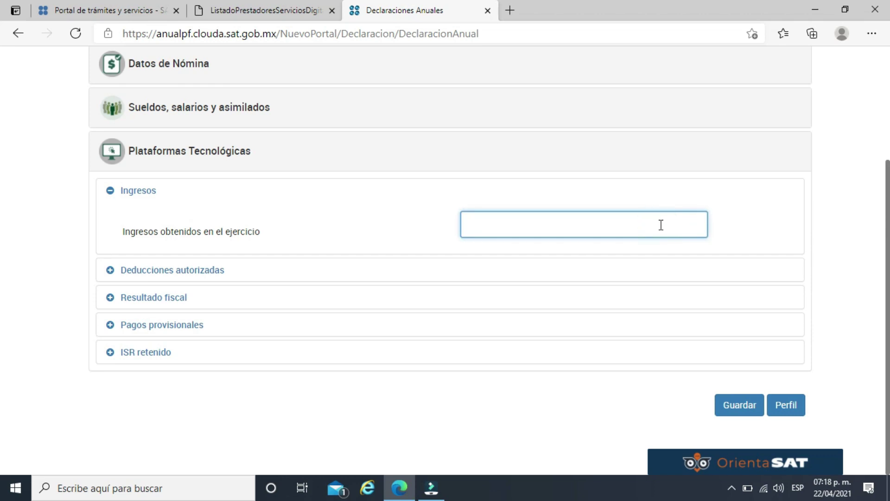
text(4)
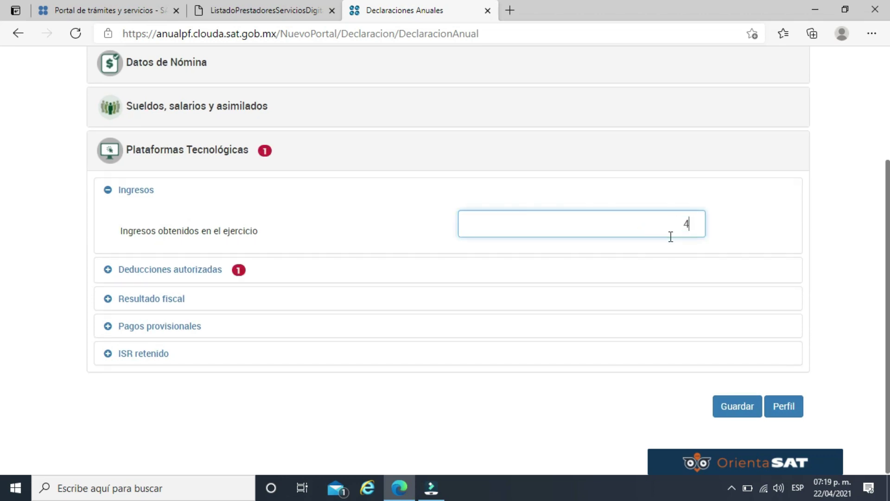
text(00,000000)
click(725, 227)
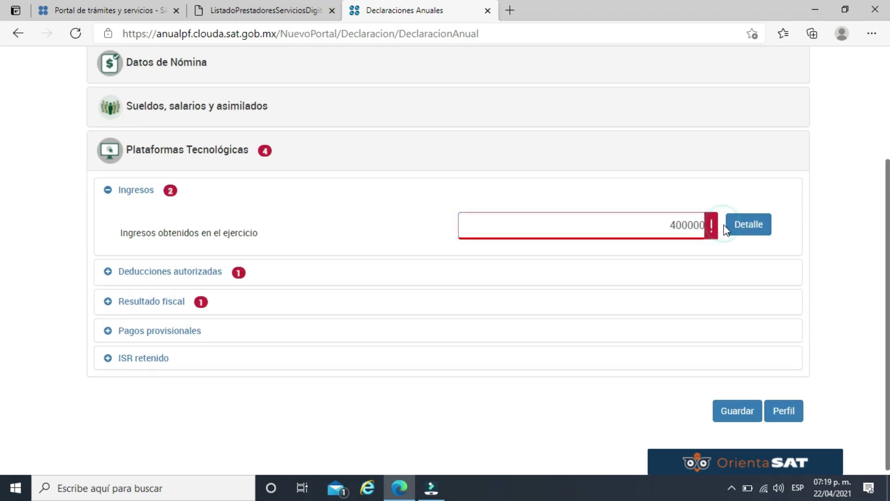
Itemize the 400,000 as Servicios de transporte terrestre income in the detail window, then close it.
click(749, 225)
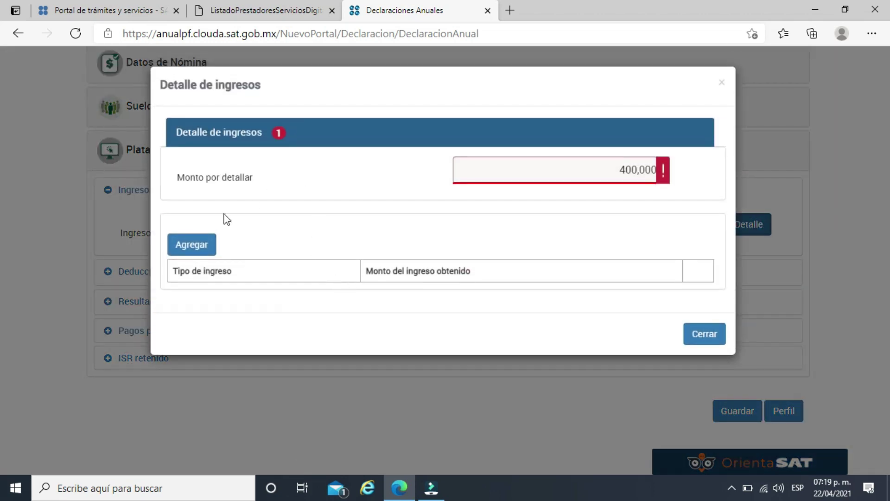
click(197, 245)
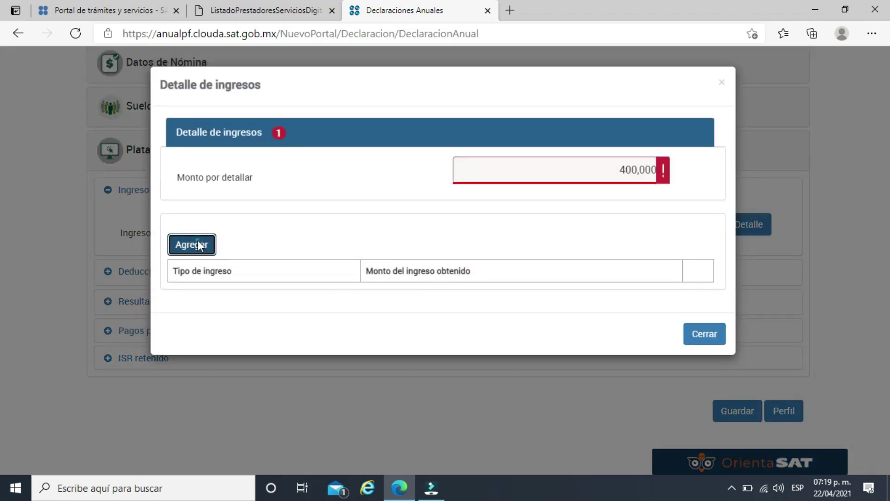
click(283, 289)
click(261, 329)
click(536, 292)
text(400000)
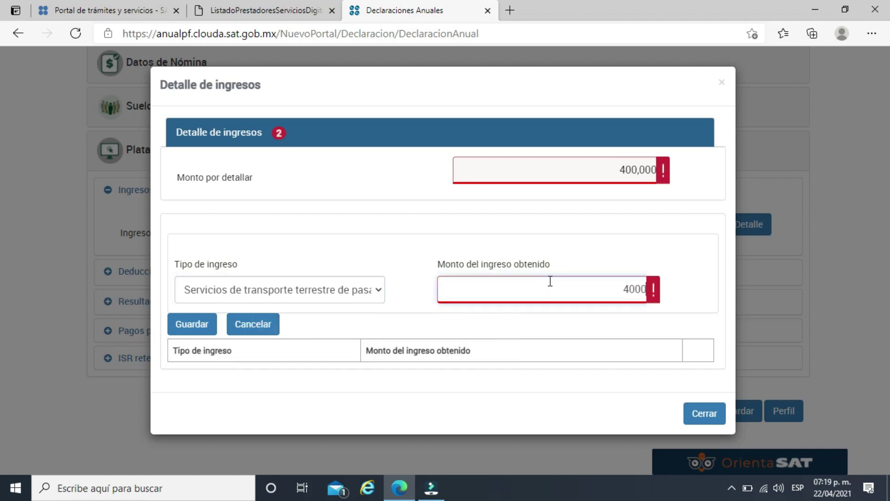
click(454, 251)
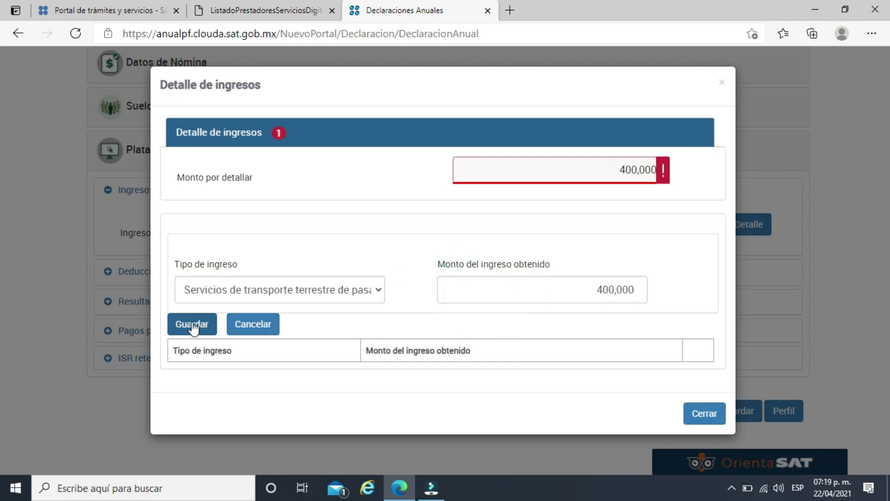
click(192, 323)
click(704, 360)
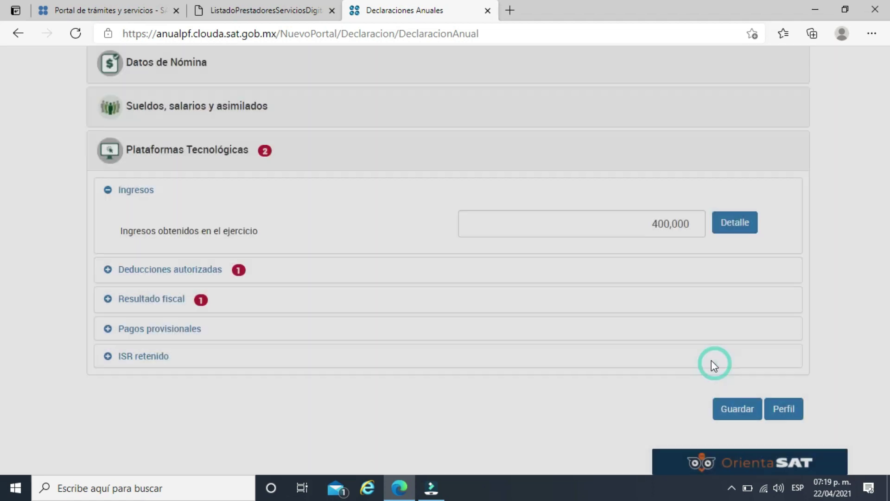
Enter 300,000 as the Deducciones autorizadas total.
click(184, 268)
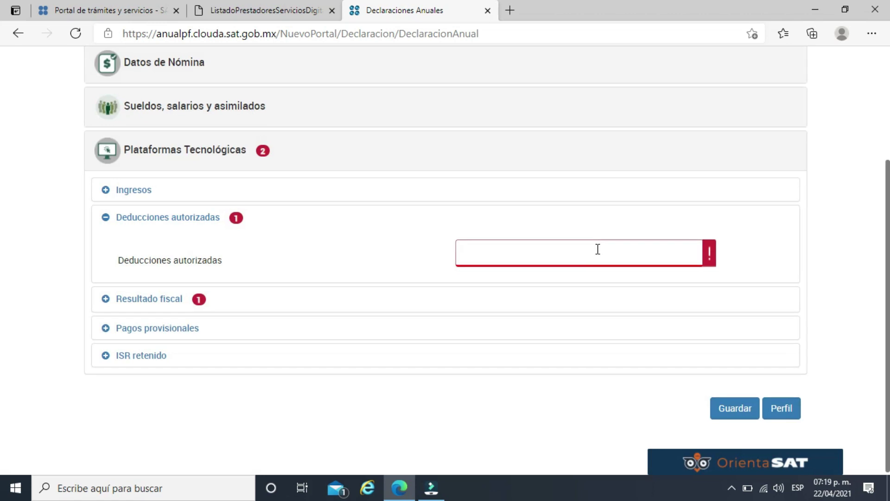
click(597, 250)
text(300,000)
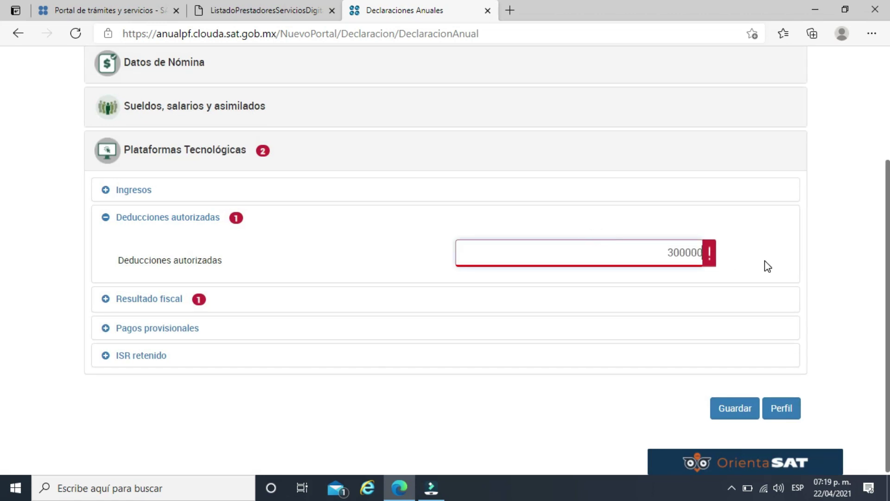
click(765, 264)
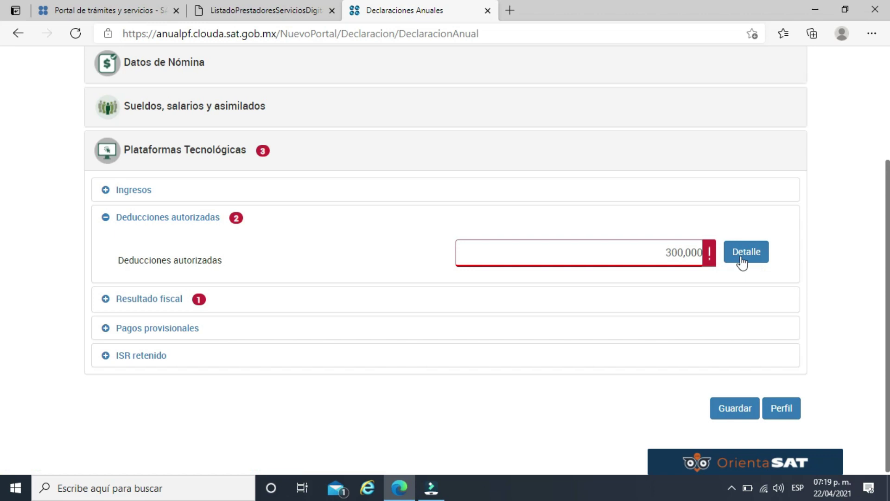
Add a 175,000 Adquisiciones en el ejercicio deduction with the Automóviles, autobuses subtype.
click(745, 255)
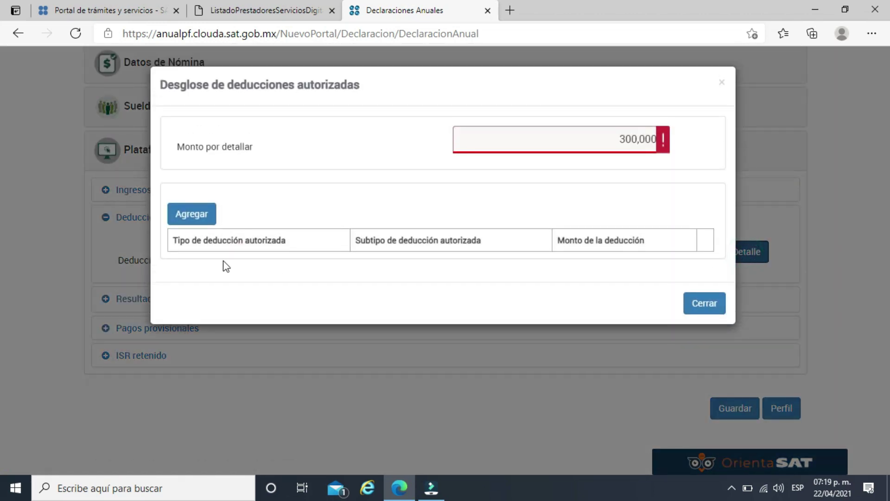
click(189, 214)
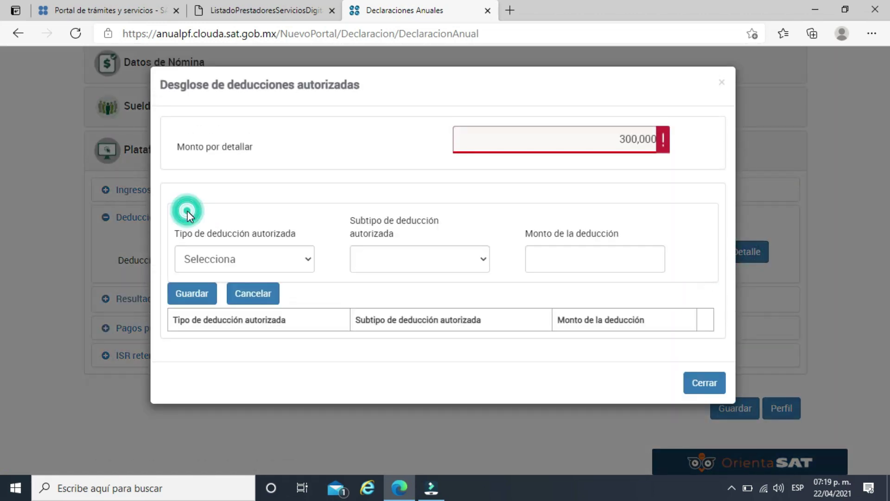
click(259, 255)
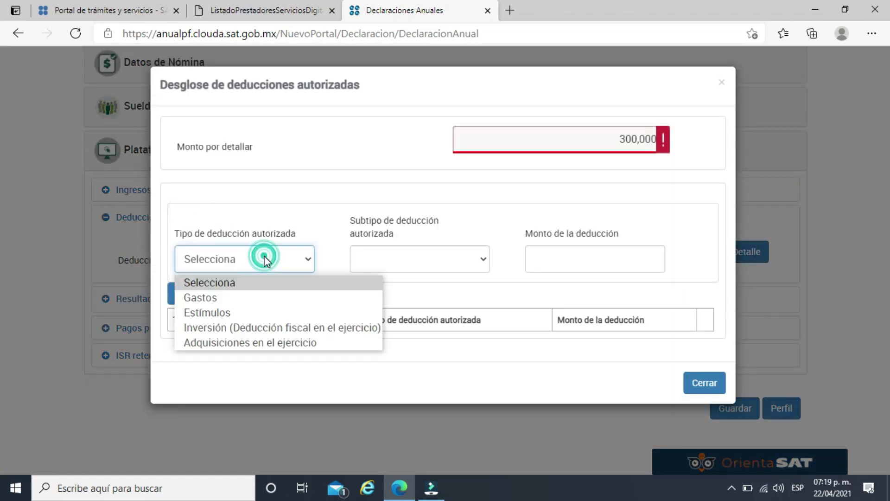
click(224, 343)
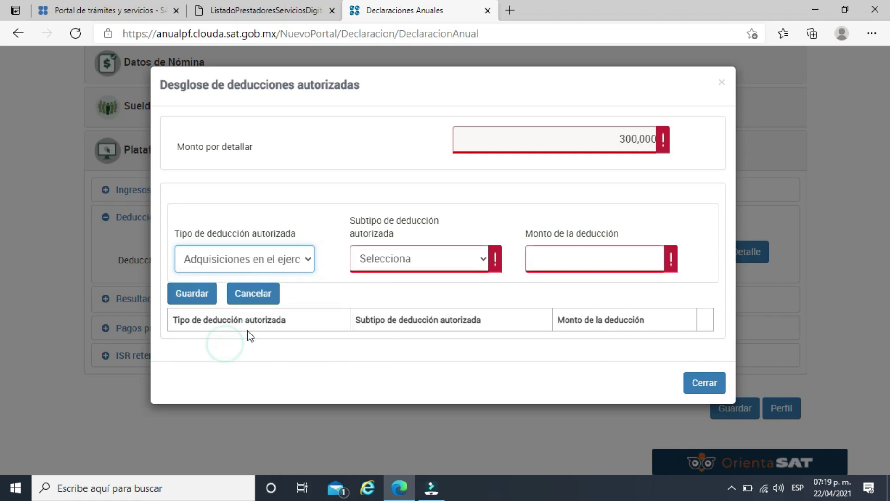
click(419, 258)
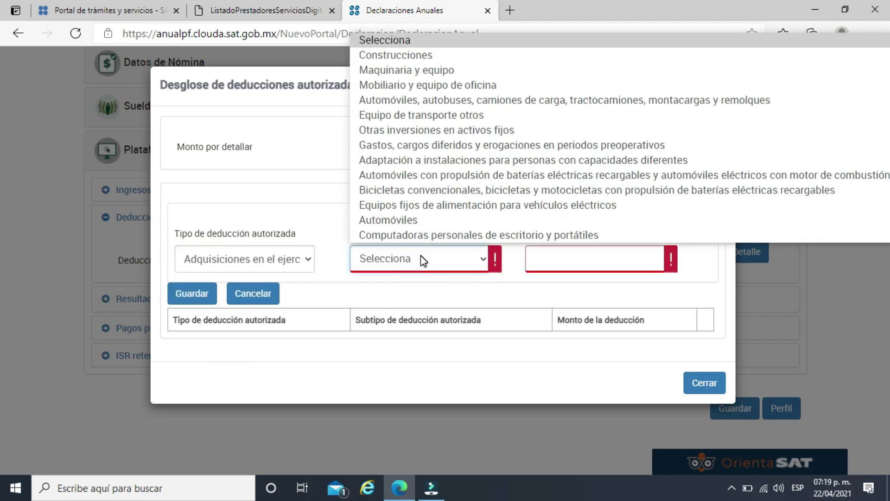
click(445, 101)
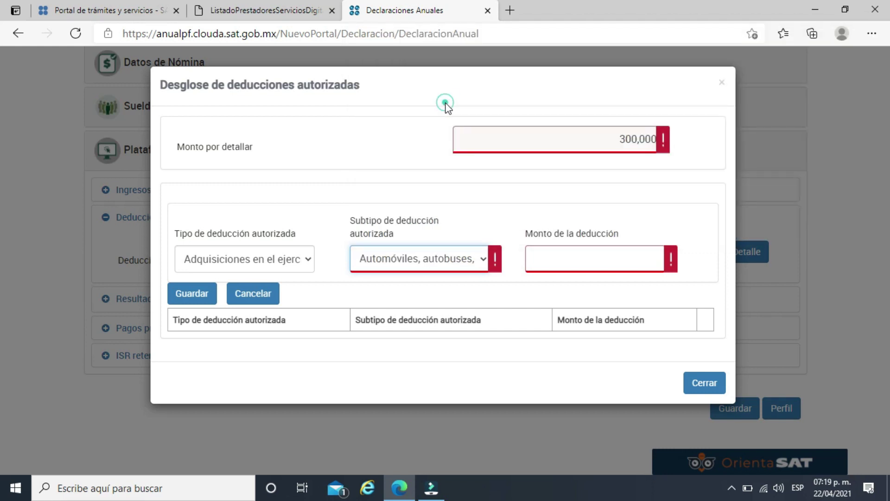
click(574, 259)
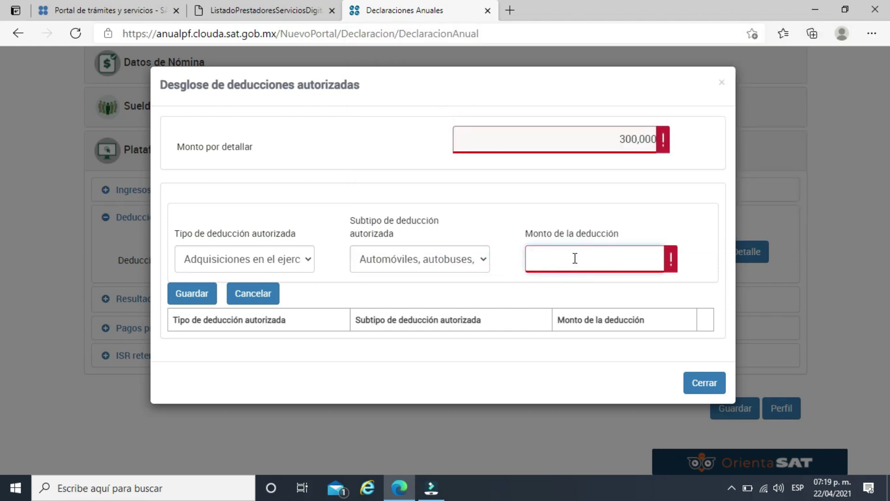
click(574, 258)
text(175,000)
click(556, 207)
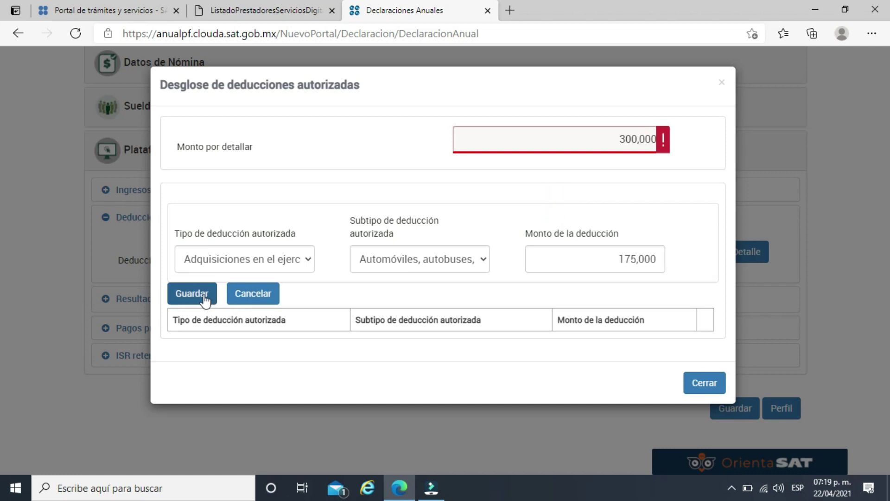
click(188, 294)
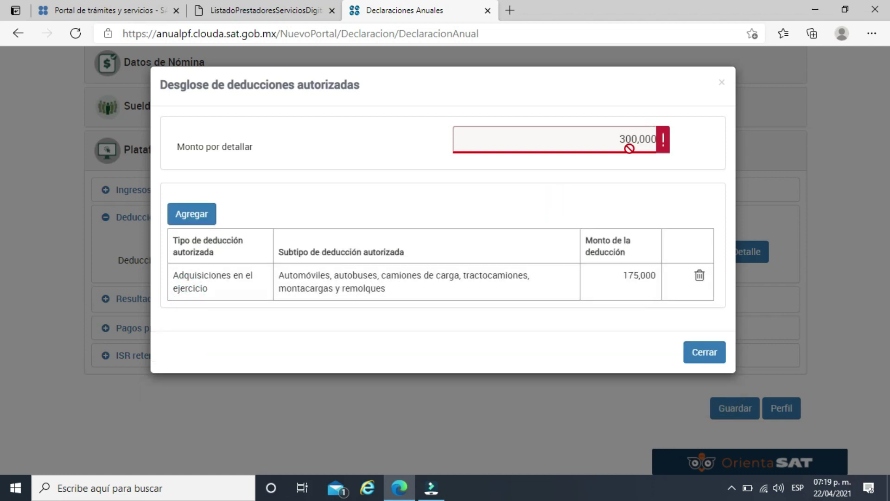
Add a 43,750 Inversión deduction with the vehicles subtype.
click(203, 218)
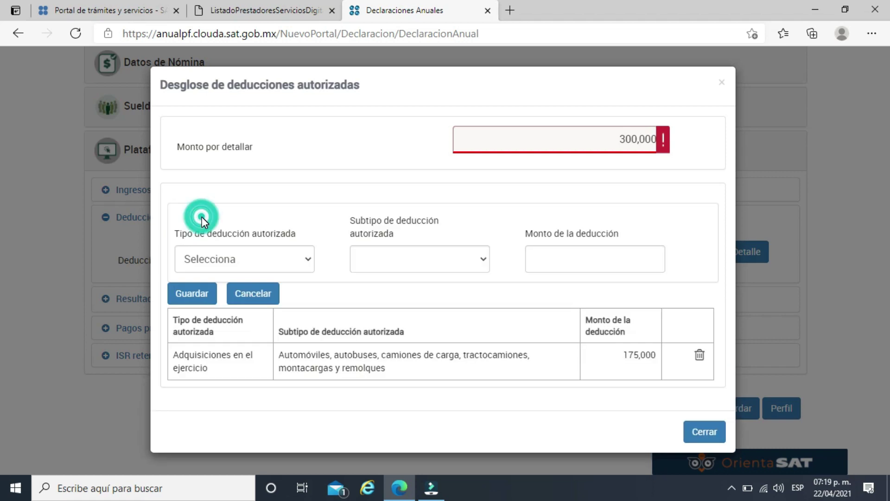
click(221, 260)
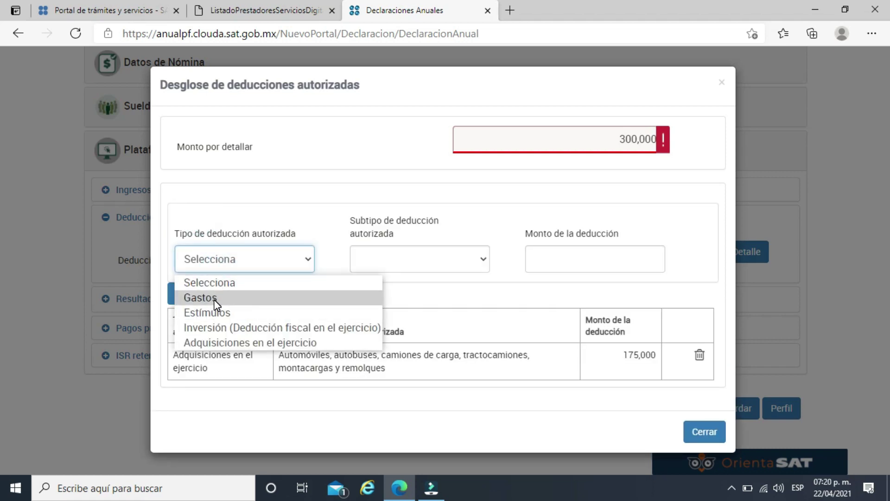
click(215, 327)
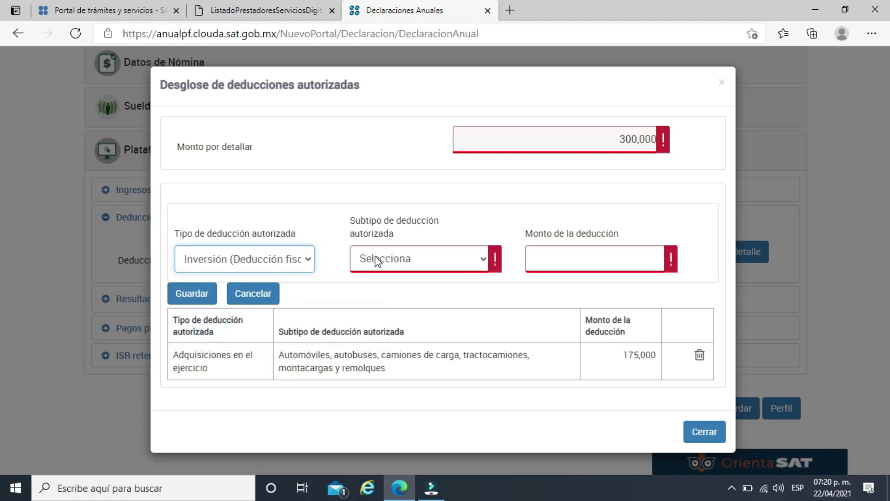
click(378, 260)
click(473, 100)
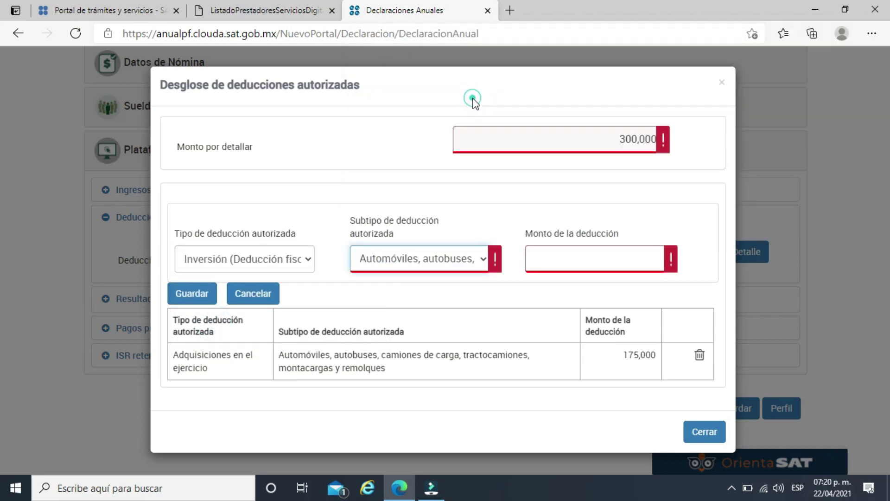
click(597, 256)
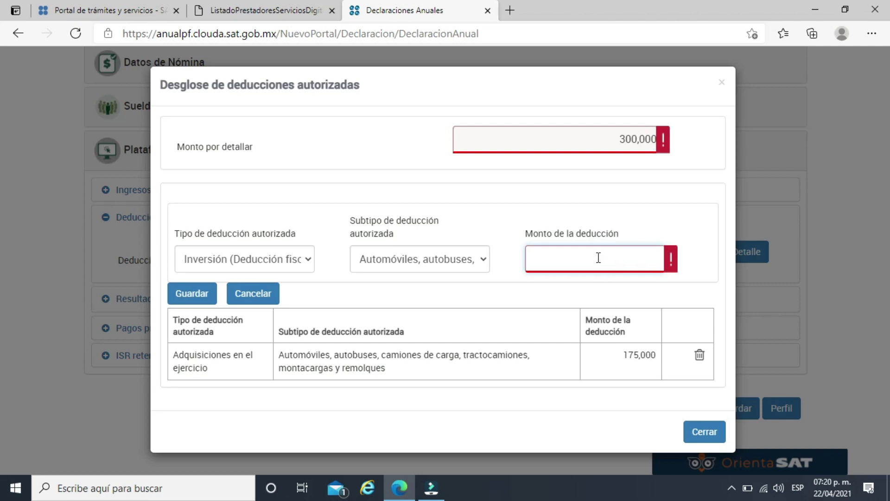
text(43,750)
click(617, 216)
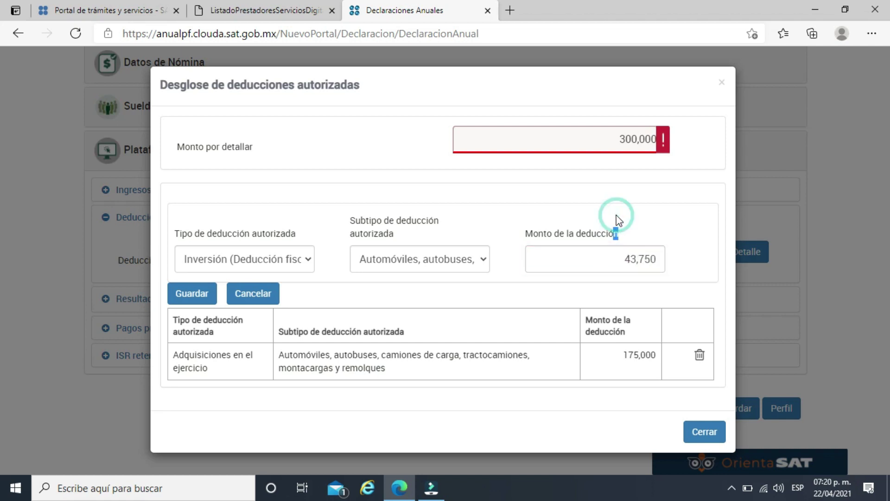
click(197, 294)
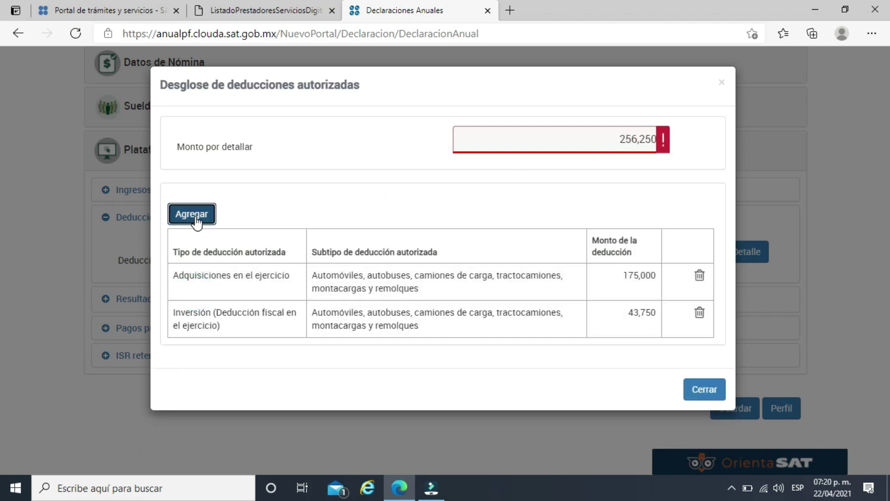
Add a 256,250 Gastos deduction for gasoline and transport maintenance, then close the breakdown.
click(197, 218)
click(240, 258)
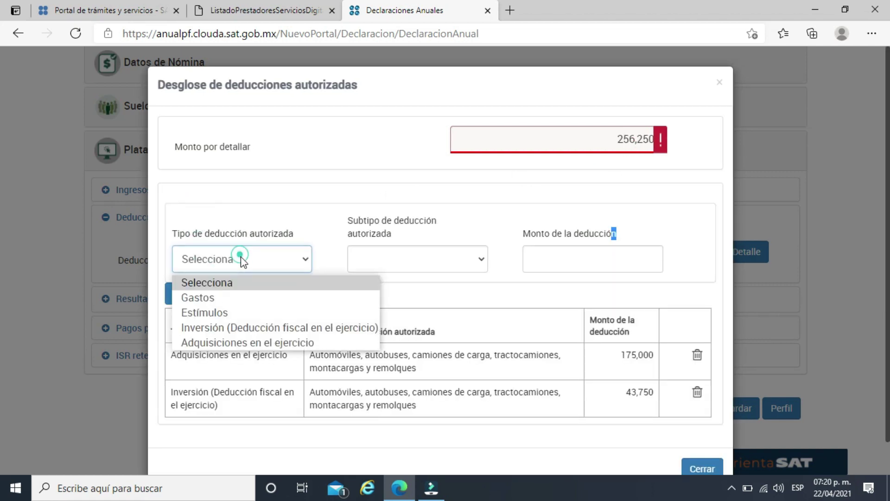
click(233, 297)
click(424, 257)
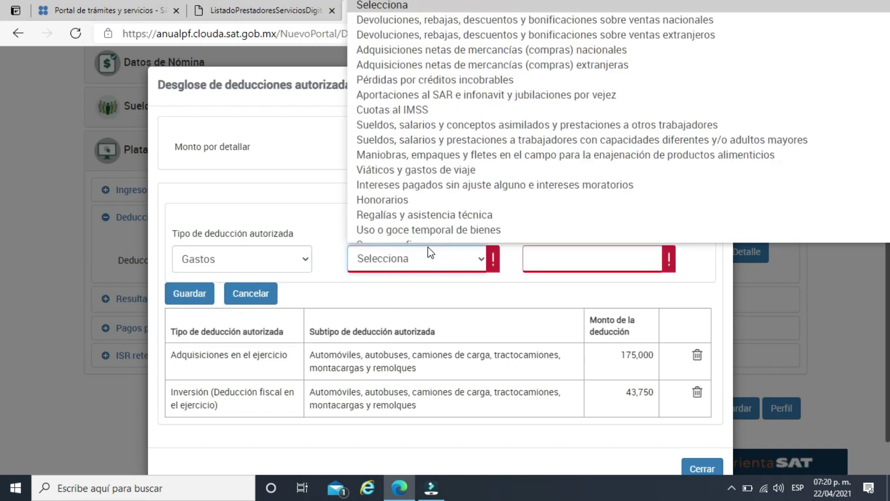
scroll(424, 109, down, 4)
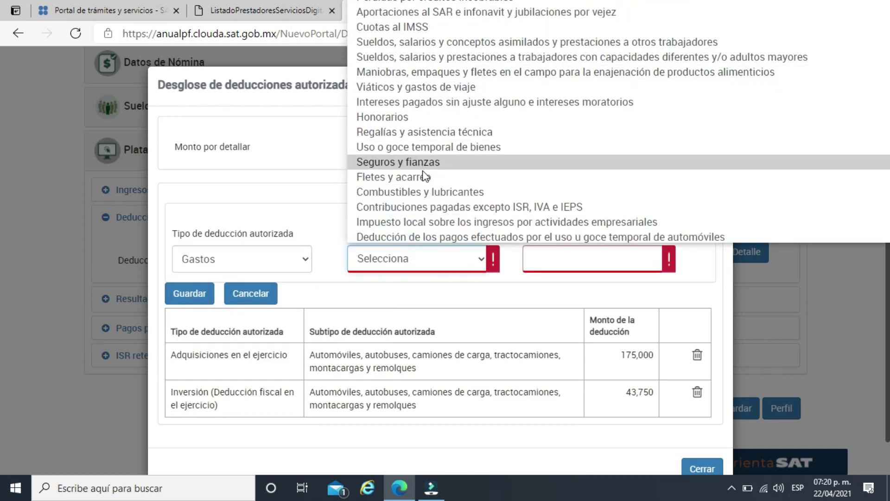
click(439, 191)
click(581, 261)
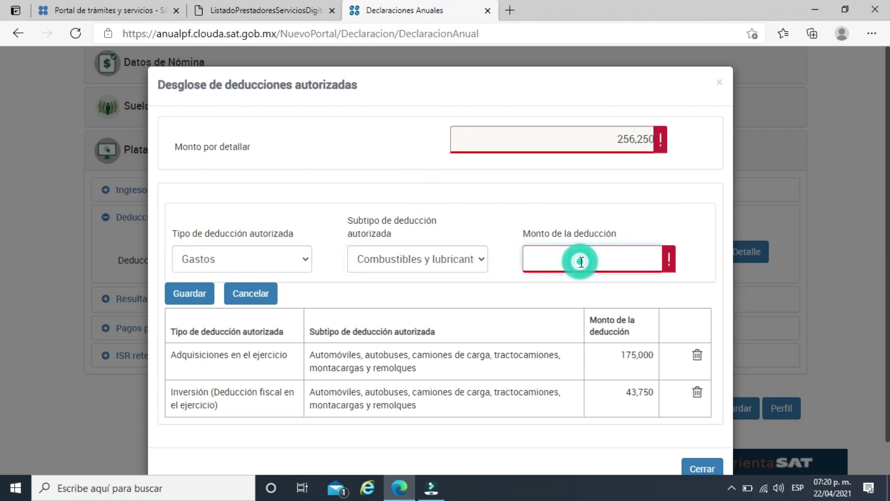
click(464, 260)
scroll(439, 197, down, 5)
scroll(464, 200, down, 1)
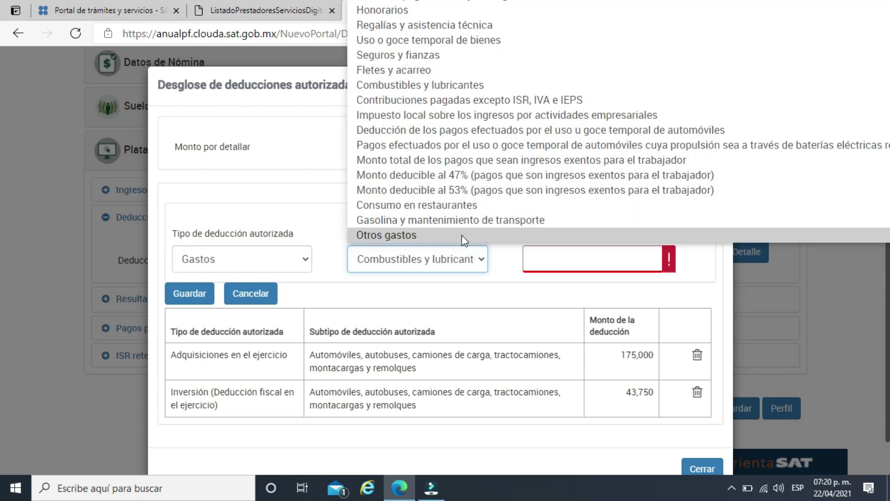
click(604, 264)
text(256)
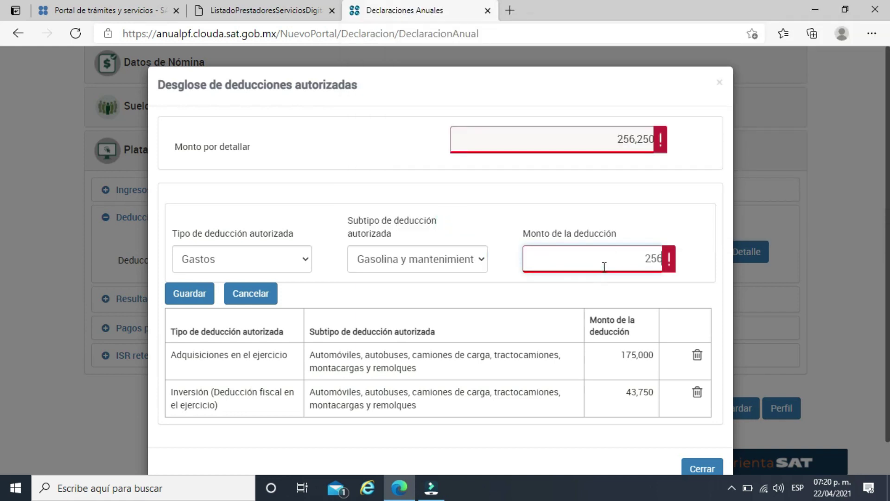
text(250)
click(189, 293)
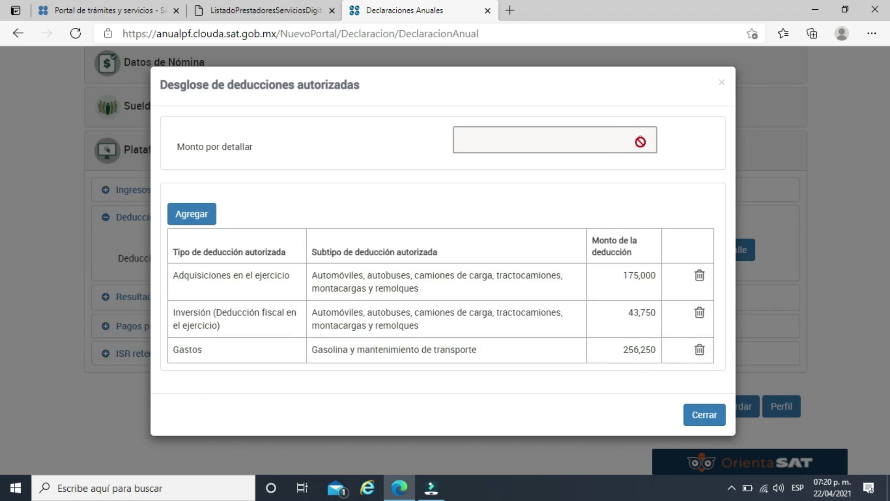
click(706, 416)
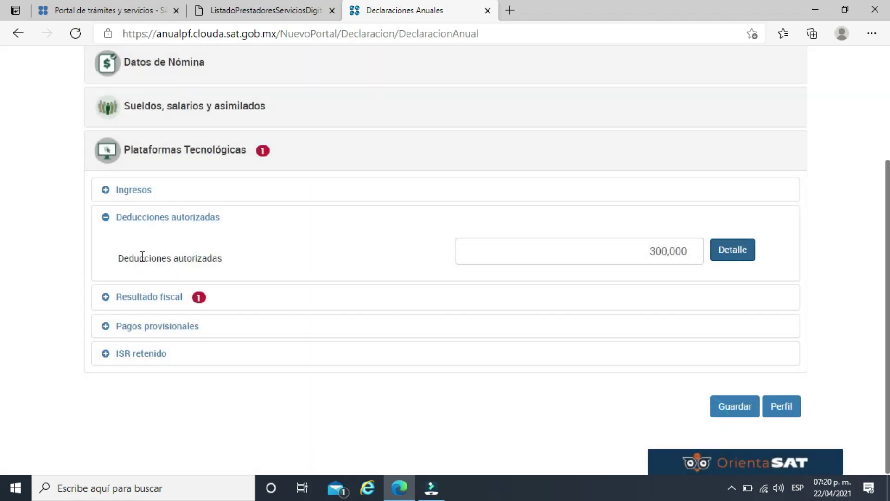
Keep Pérdidas de ejercicios anteriores at 0 in the Resultado fiscal section.
click(146, 296)
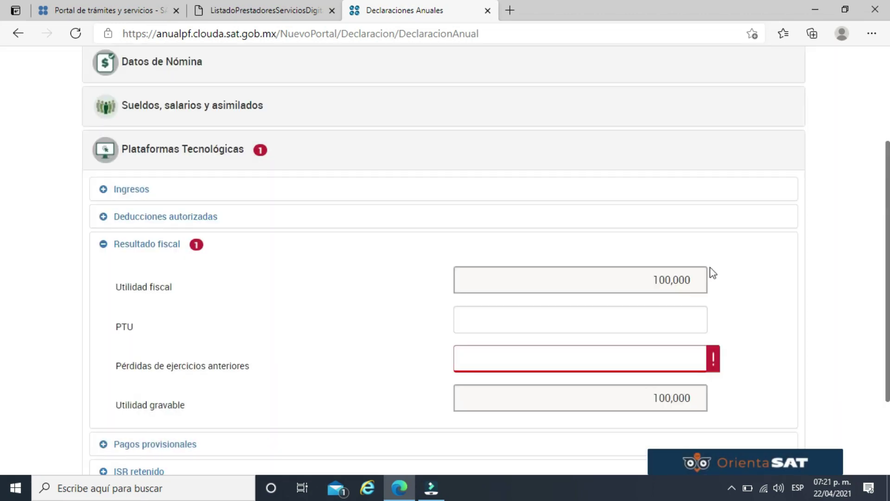
click(676, 319)
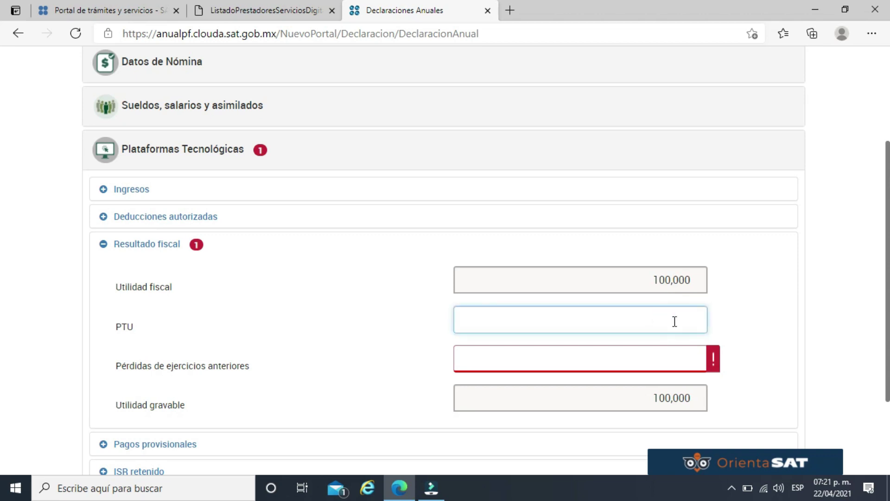
click(685, 348)
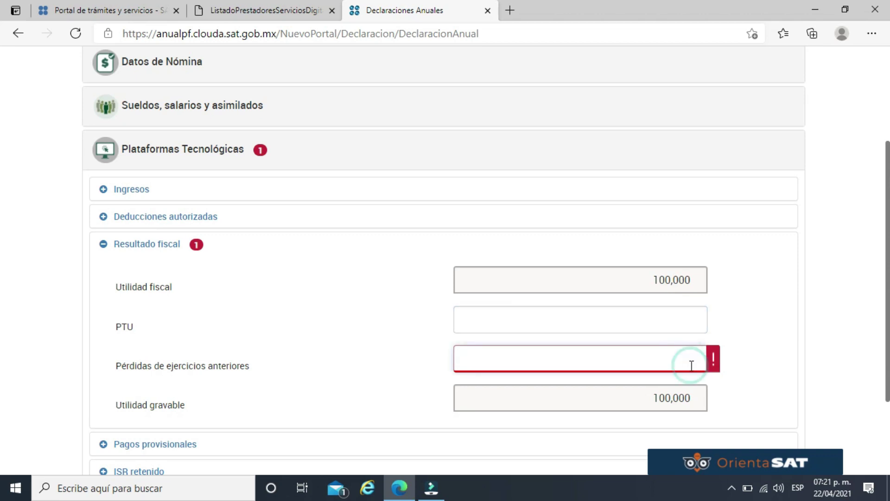
click(750, 323)
scroll(550, 322, down, 3)
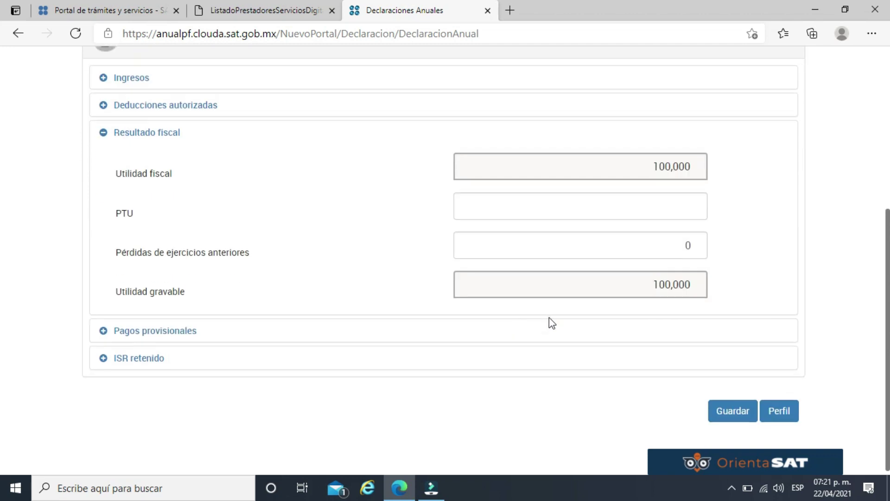
Expand Pagos provisionales and ISR retenido, focusing the ISR withheld amount.
click(166, 325)
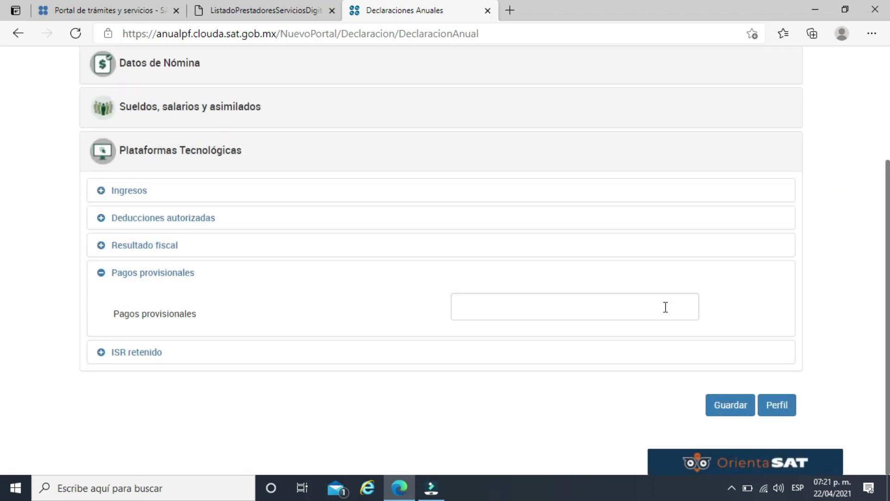
click(664, 306)
click(157, 354)
click(582, 331)
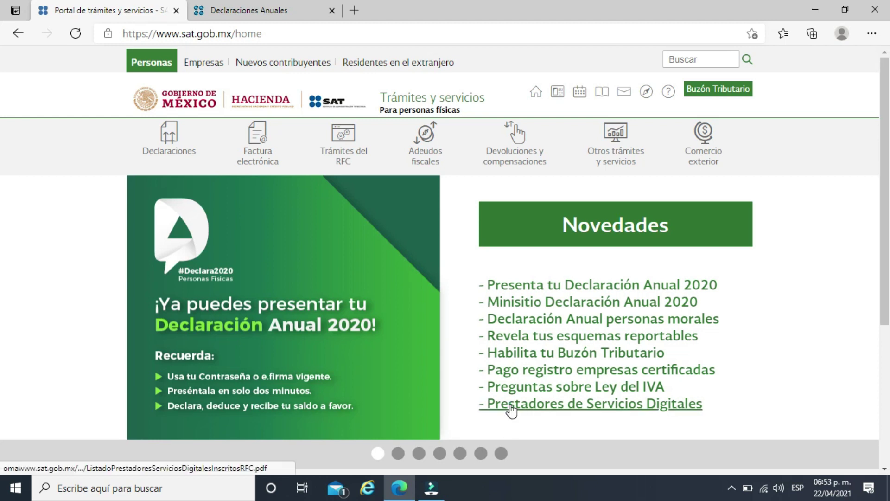
click(513, 409)
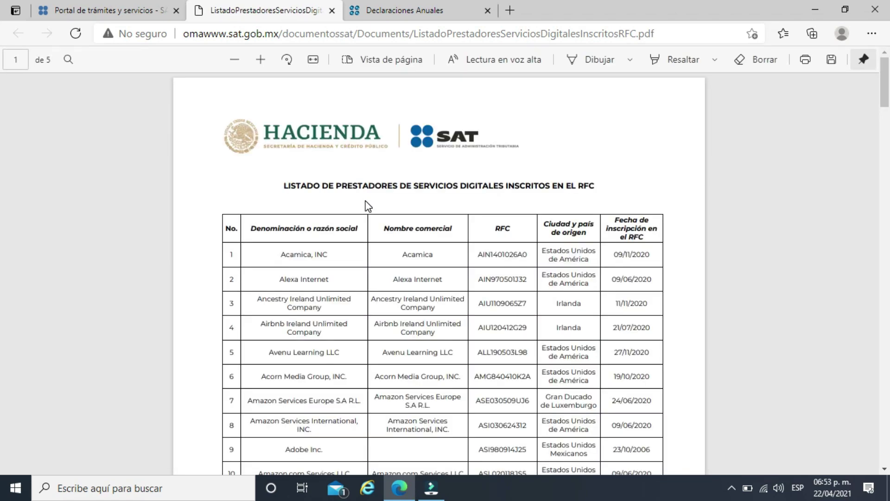
scroll(364, 232, down, 9)
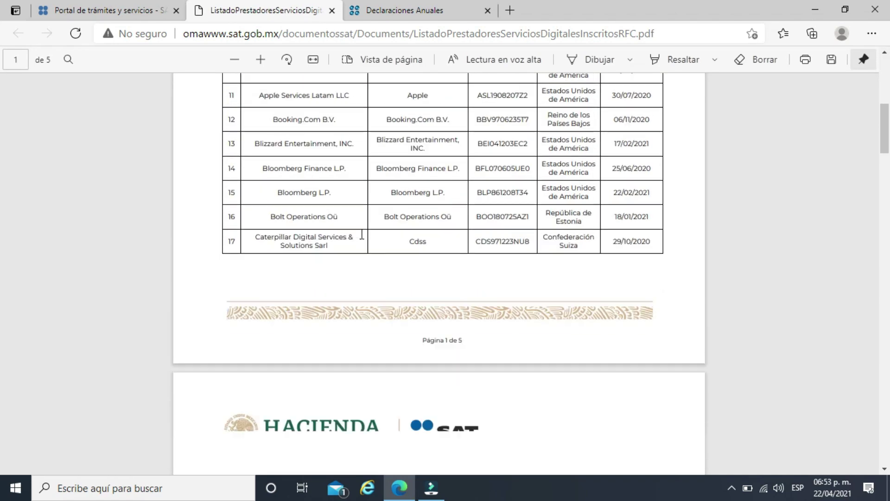
scroll(362, 236, down, 9)
scroll(361, 235, down, 10)
scroll(360, 232, down, 10)
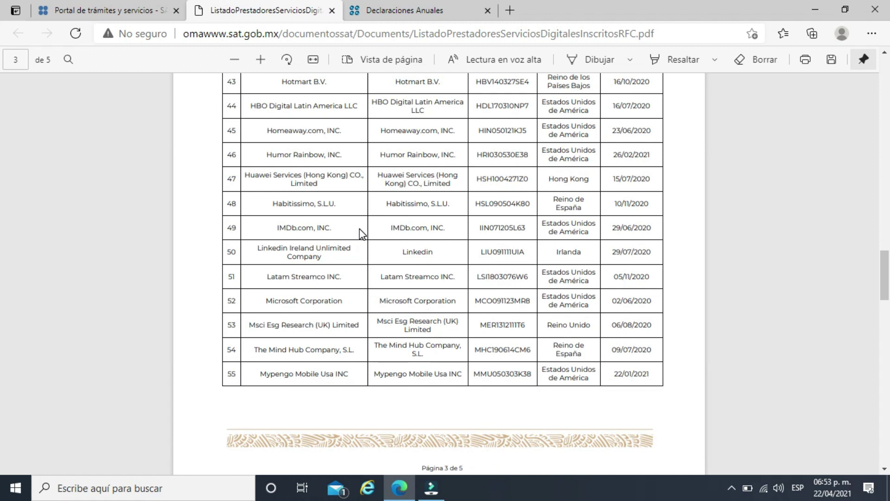
scroll(360, 229, down, 10)
scroll(367, 227, down, 10)
scroll(380, 229, down, 5)
scroll(390, 232, up, 5)
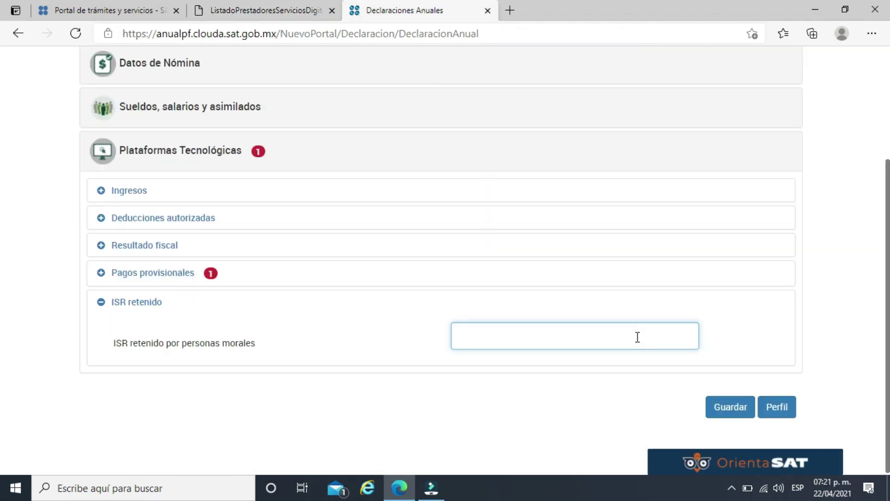
Enter 12,000 ISR retenido and add a withholding row with 400,000 income received.
text(000)
click(754, 320)
click(737, 334)
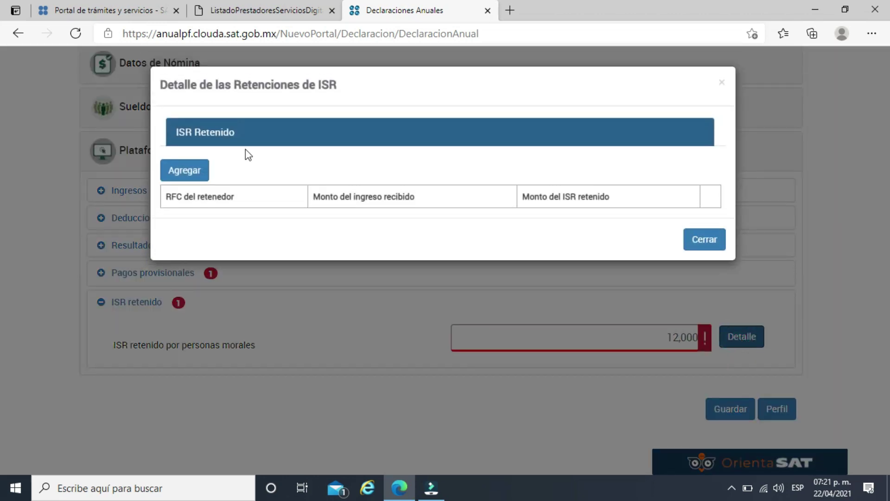
click(179, 176)
click(391, 222)
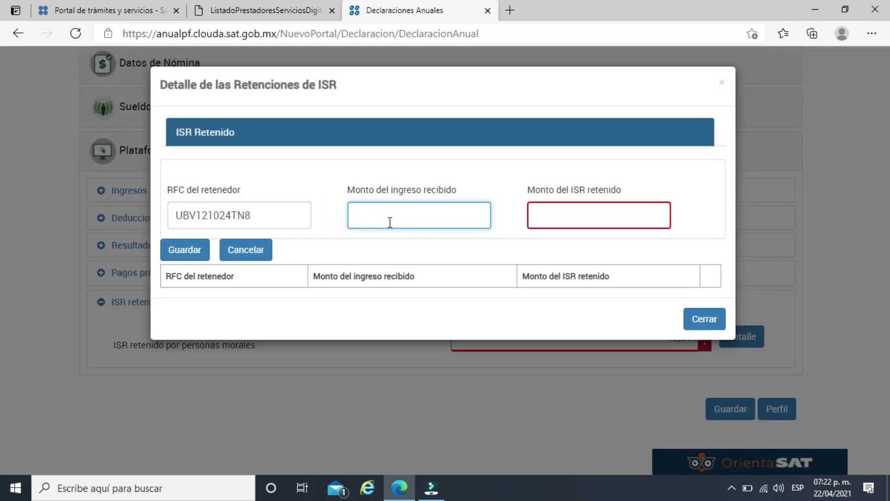
text(100)
key(BackSpace)
key(BackSpace)
key(BackSpace)
key(BackSpace)
click(600, 215)
click(600, 215)
text(120,000)
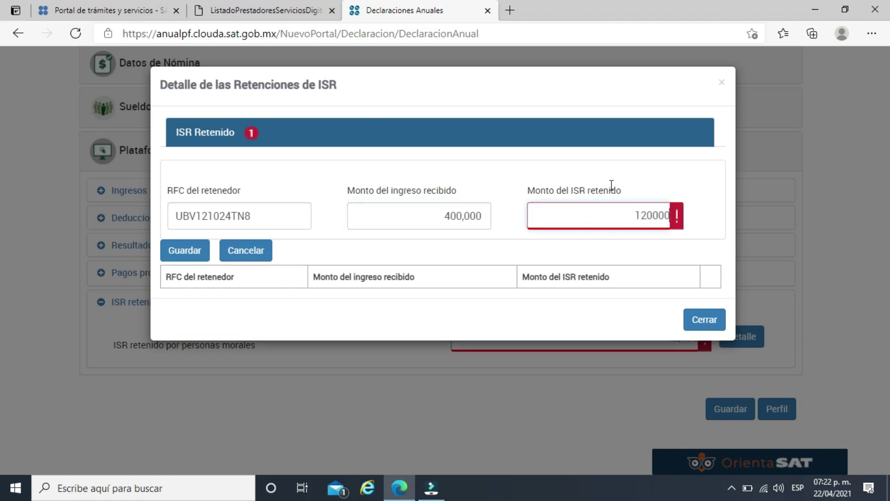
click(612, 185)
click(202, 261)
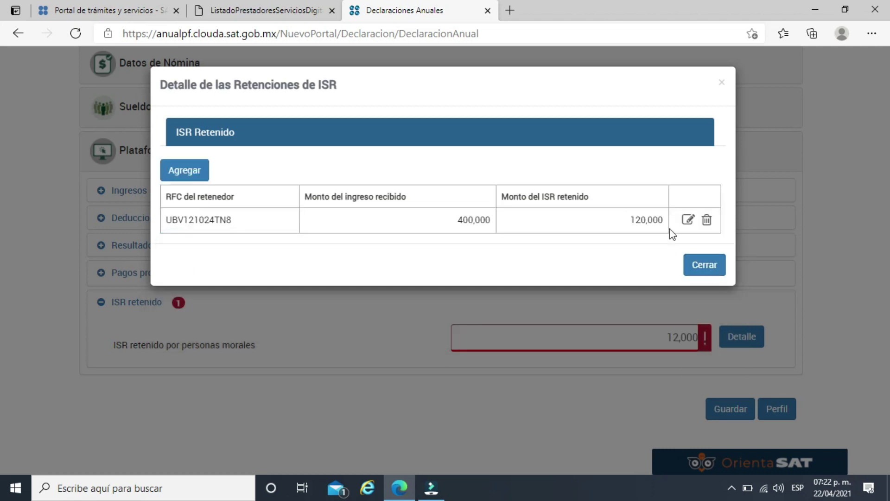
click(707, 272)
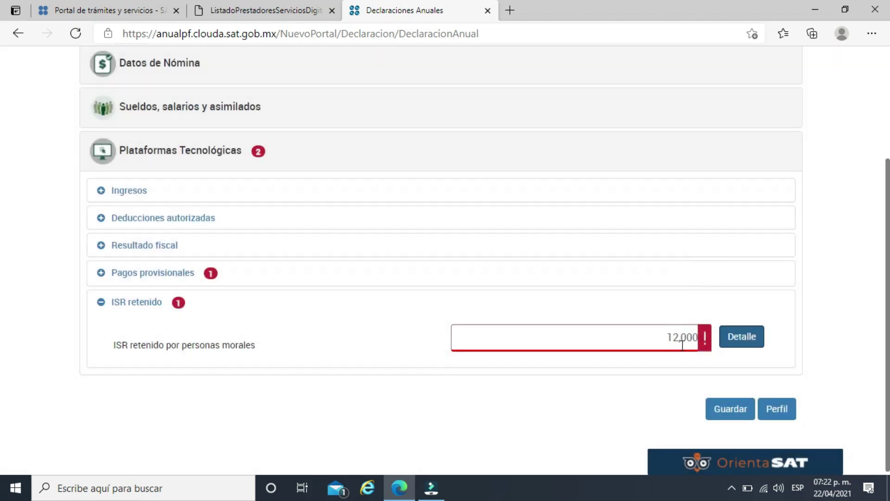
Correct the withholding row's ISR withheld to 12,000 and close the detail.
click(742, 337)
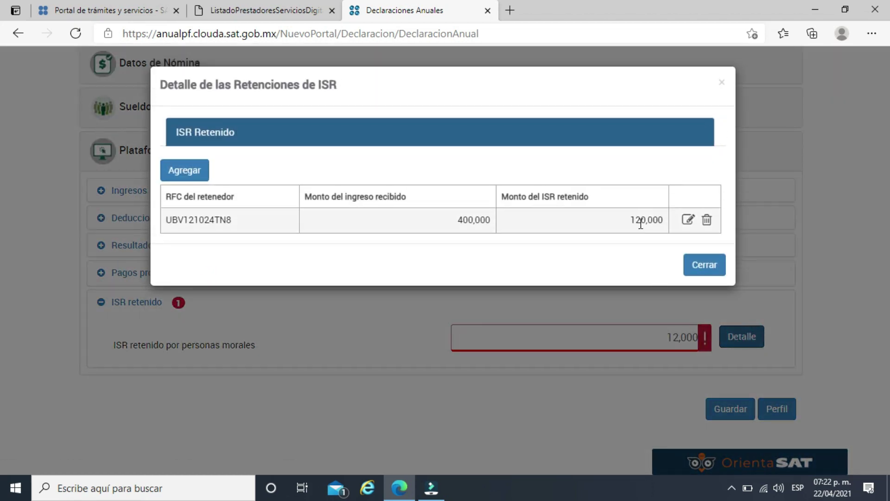
click(688, 220)
click(663, 217)
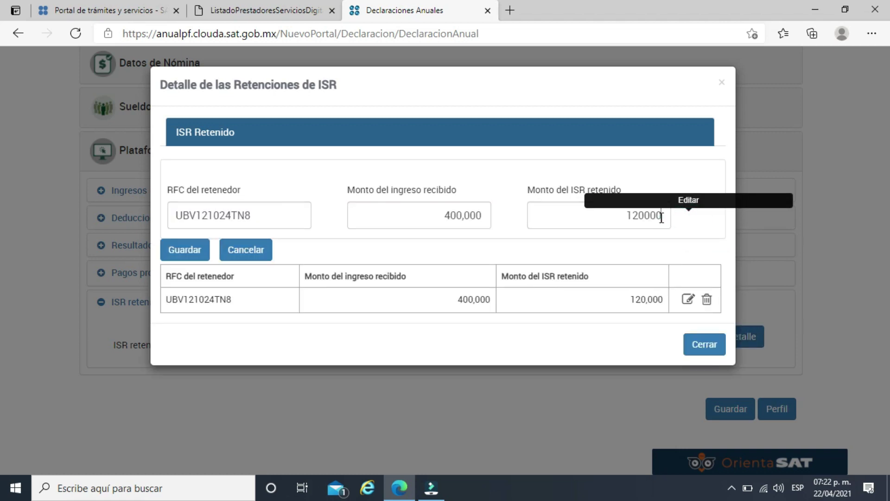
click(185, 249)
click(696, 273)
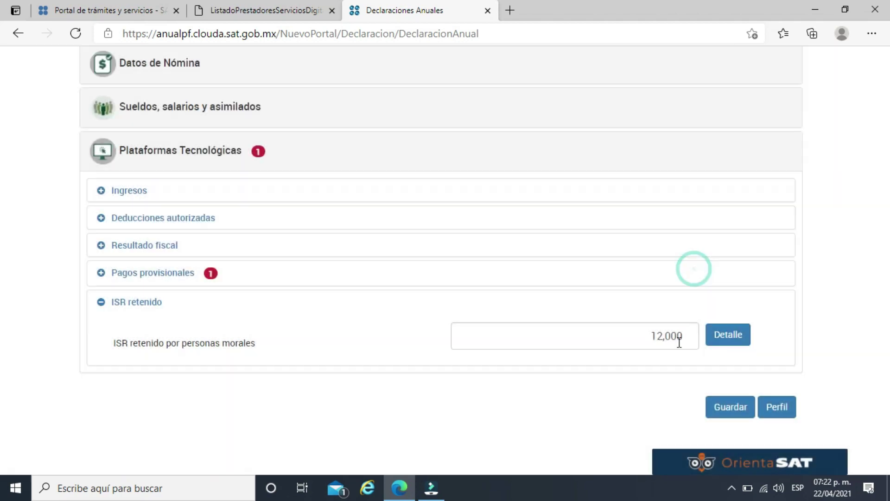
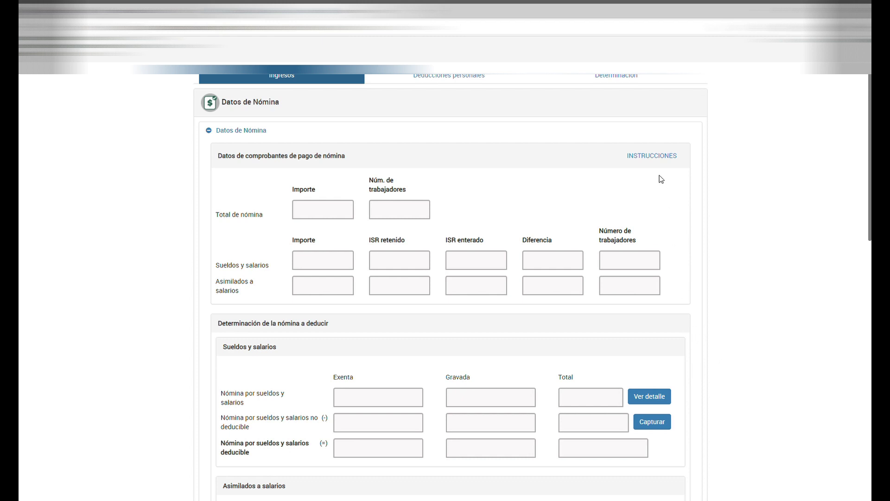
Read the payroll section's instructions, then expand the Actividad empresarial y Servicios profesionales (Honorarios) section.
click(657, 155)
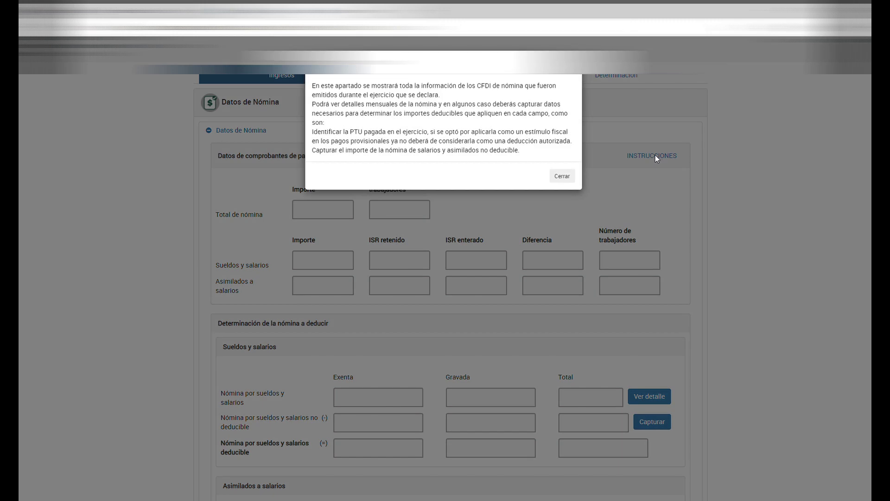
click(563, 178)
scroll(691, 257, down, 5)
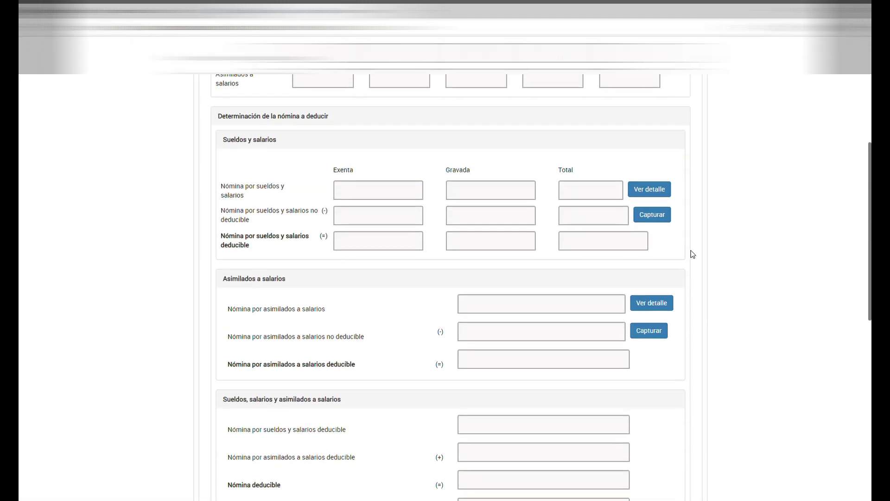
scroll(699, 247, down, 4)
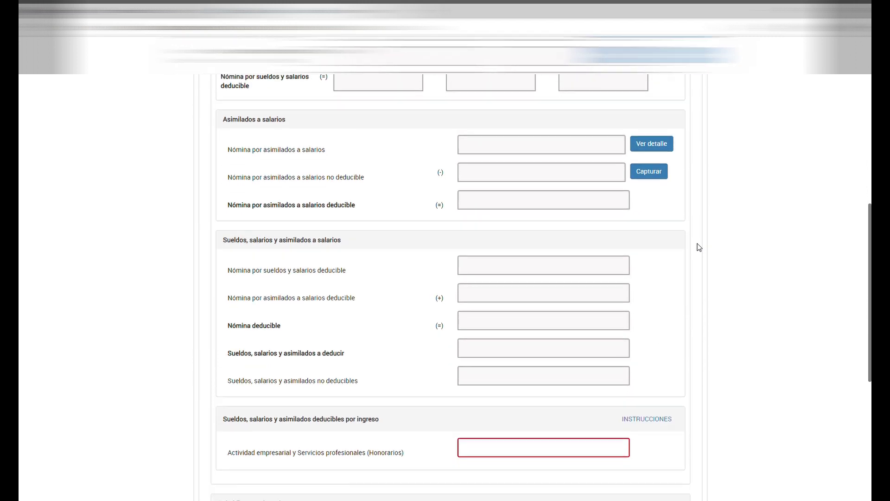
scroll(699, 247, down, 1)
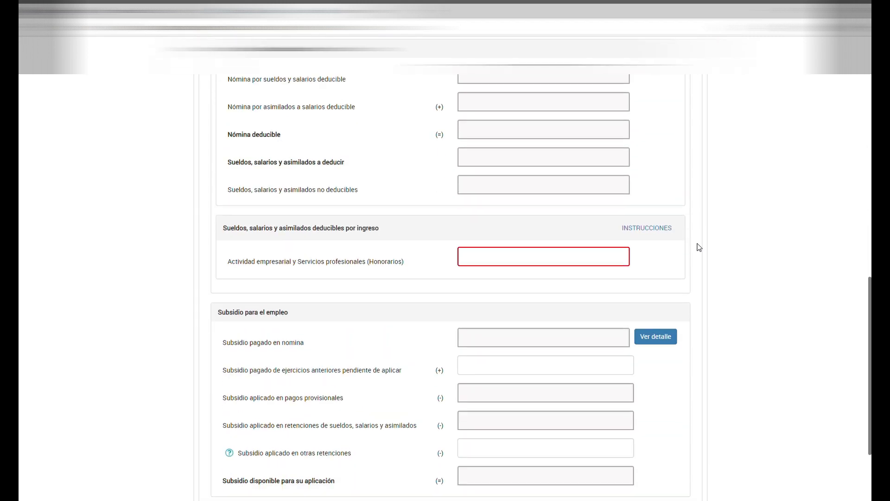
scroll(699, 247, down, 2)
click(366, 414)
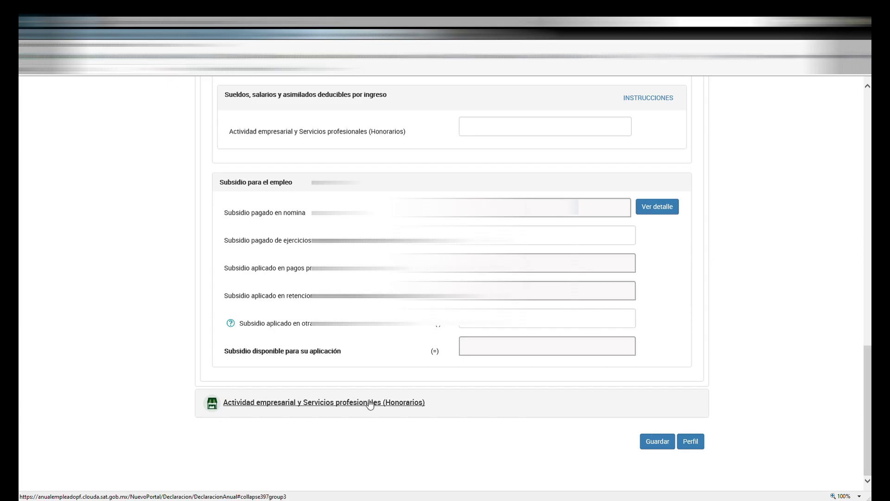
Open the Honorarios total income detail and browse the monthly provisional returns adding up to 342,690.
click(312, 401)
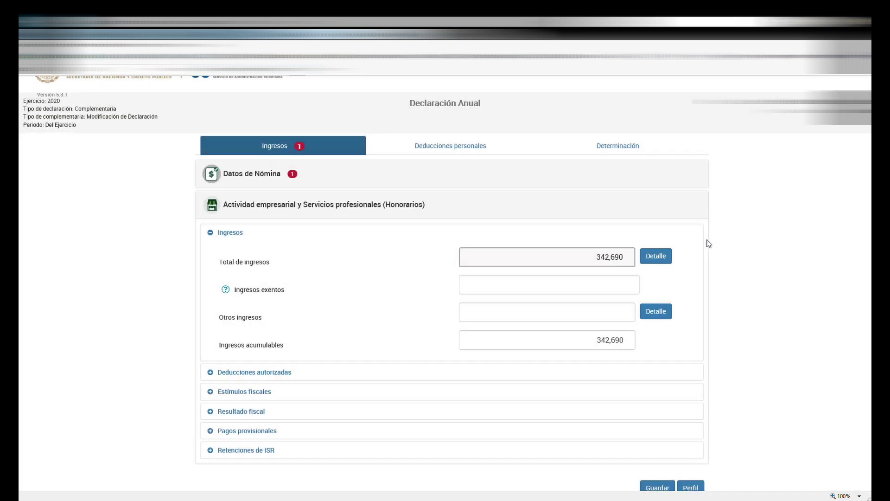
click(664, 259)
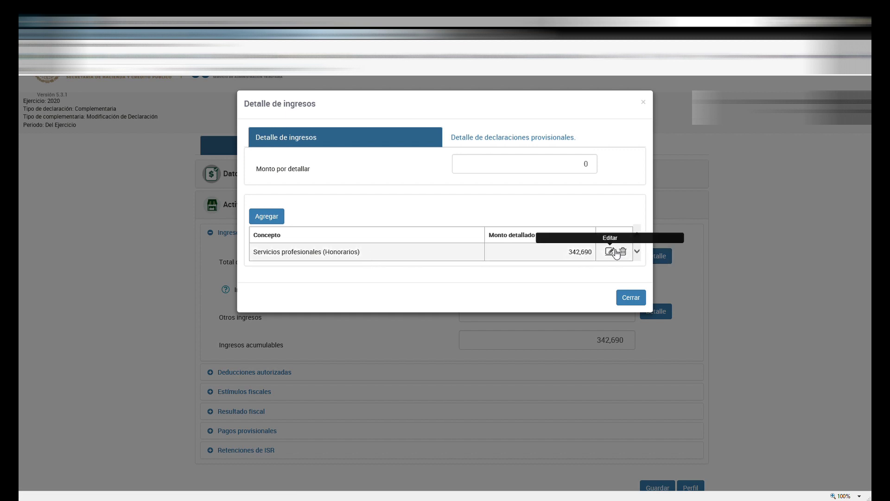
click(494, 138)
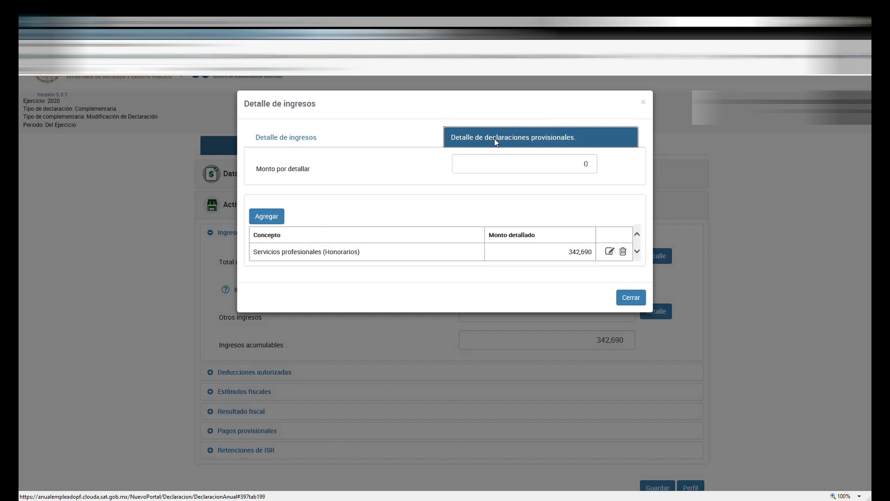
scroll(556, 236, down, 3)
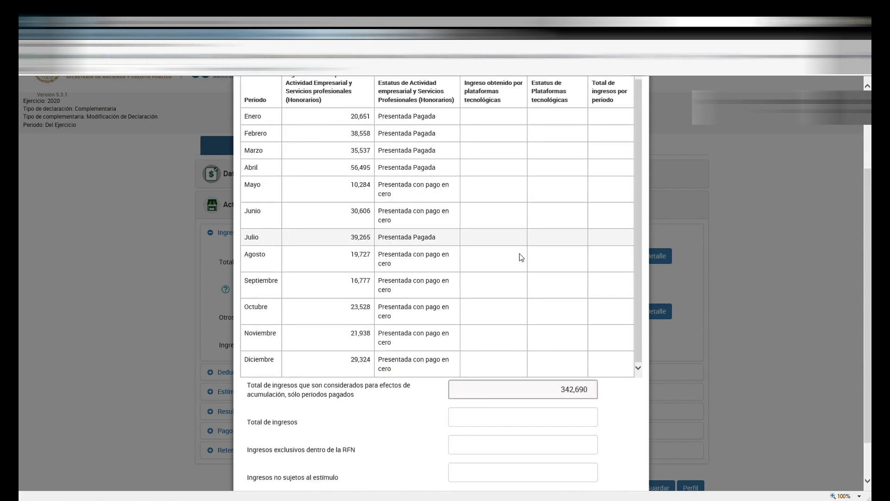
scroll(448, 254, up, 2)
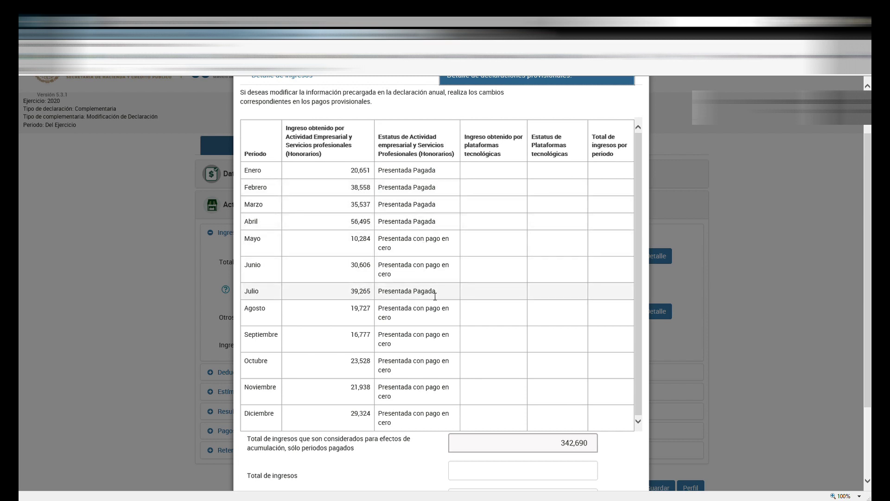
scroll(428, 293, down, 3)
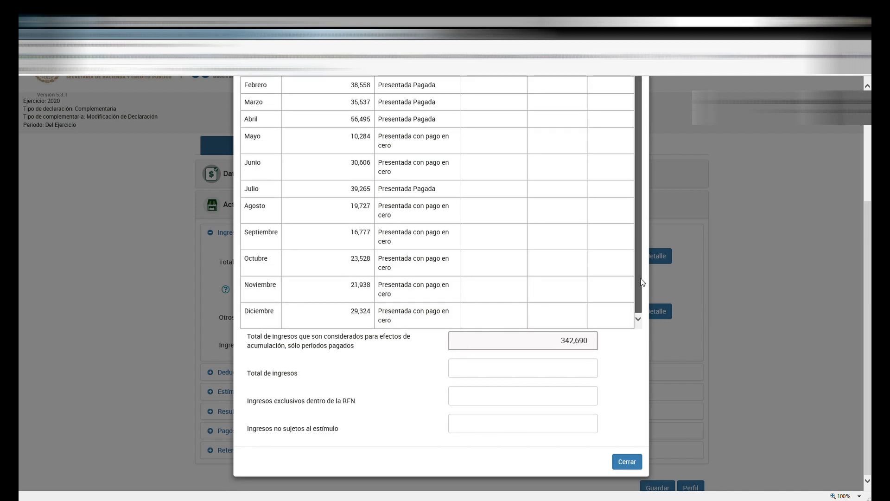
scroll(637, 227, up, 3)
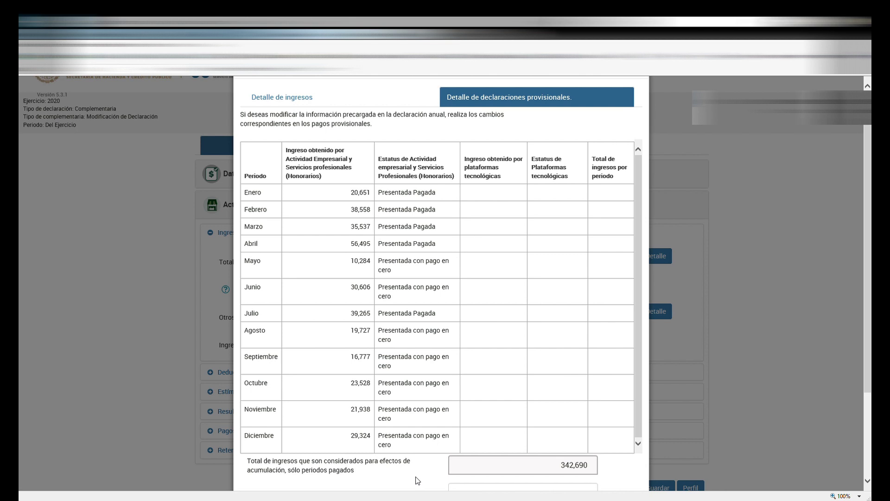
scroll(418, 480, down, 3)
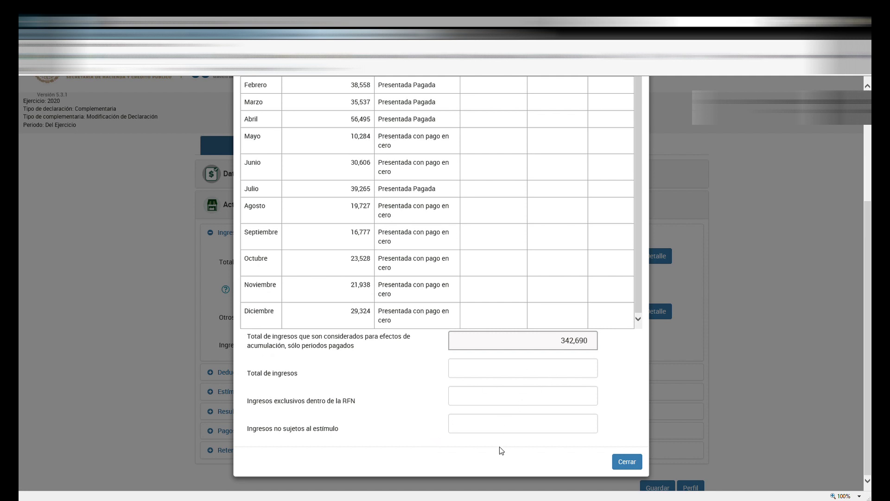
Review the 108,382 authorized deductions and their breakdown, then show the fiscal incentives questions answered No.
click(626, 461)
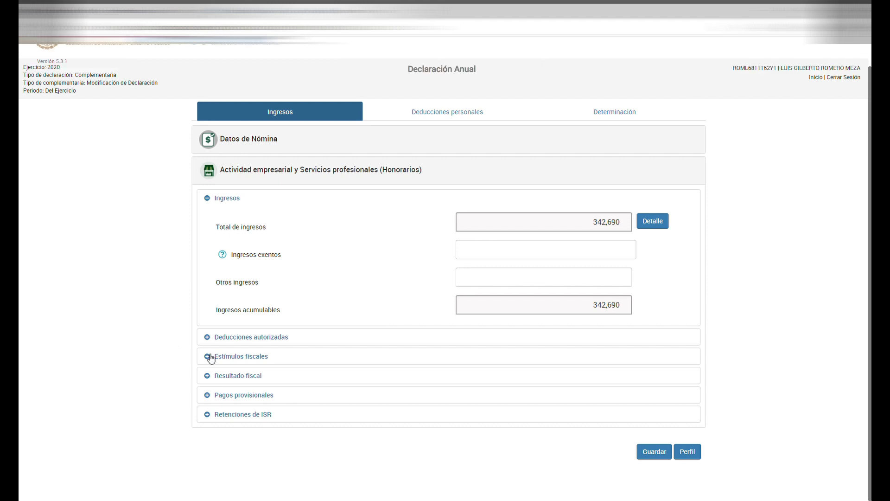
click(266, 338)
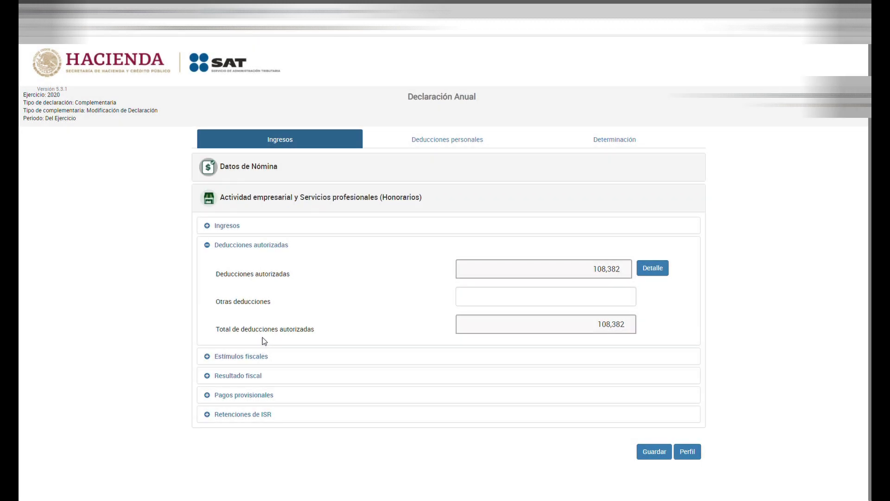
click(595, 297)
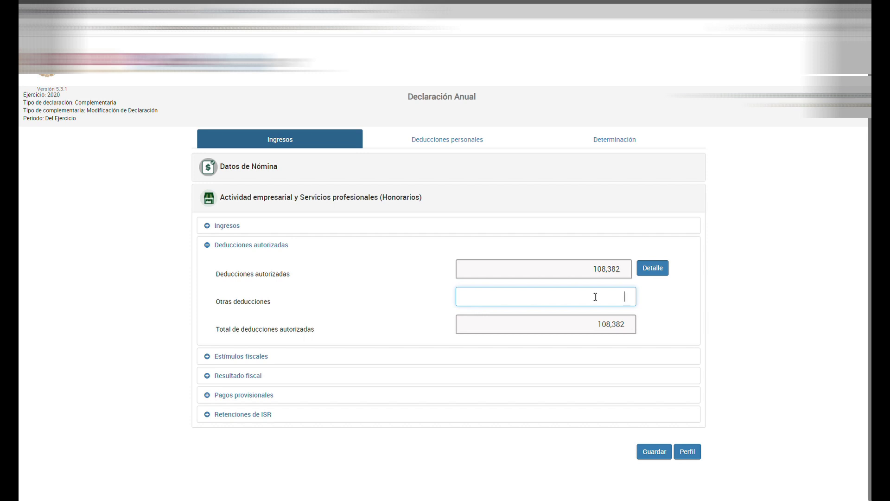
click(664, 265)
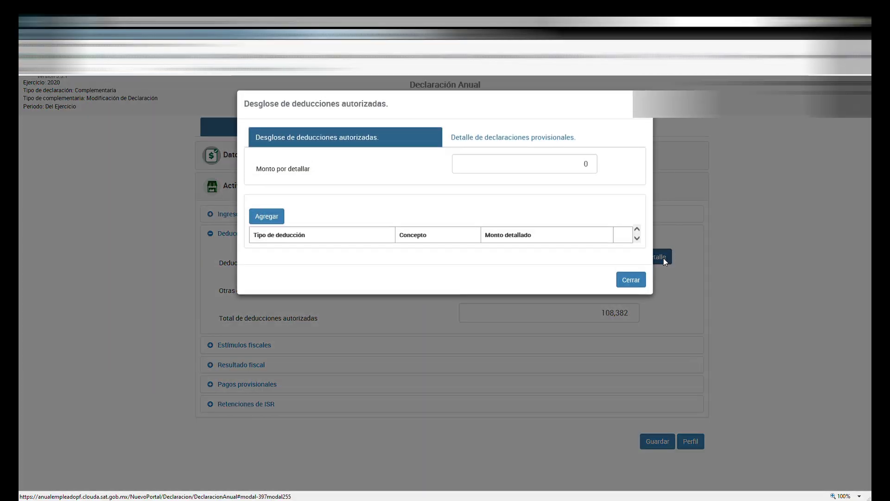
click(510, 138)
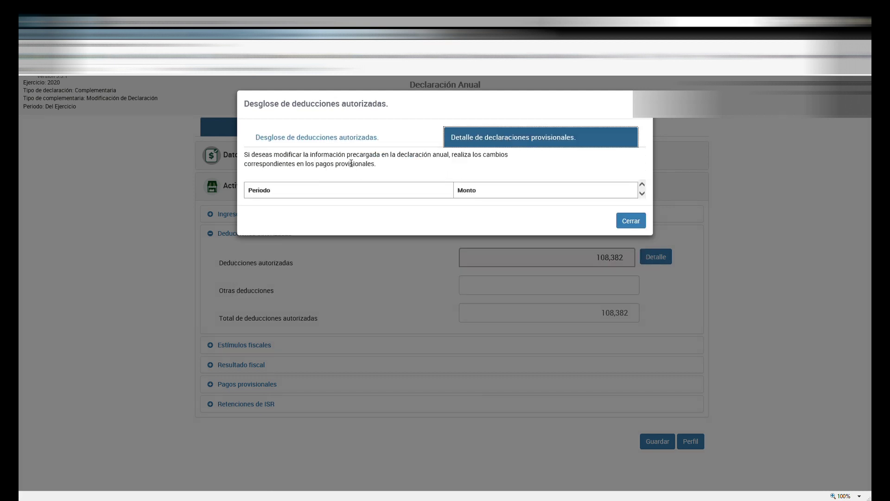
click(371, 139)
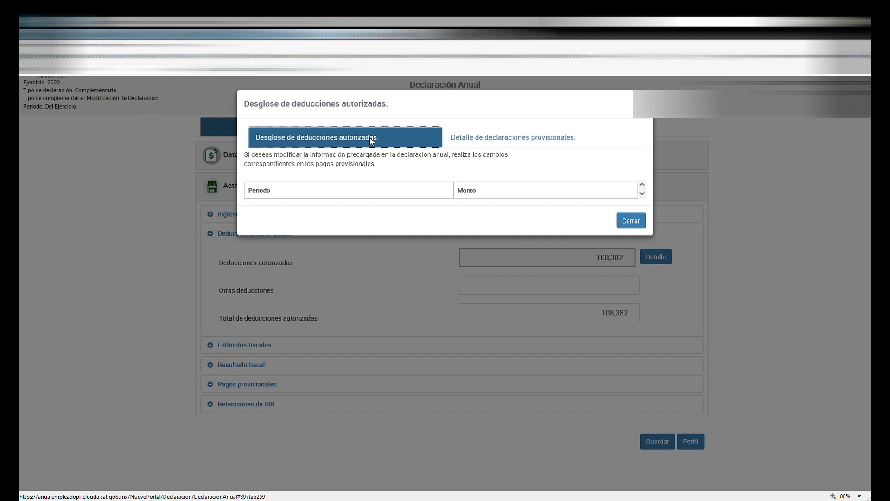
click(594, 295)
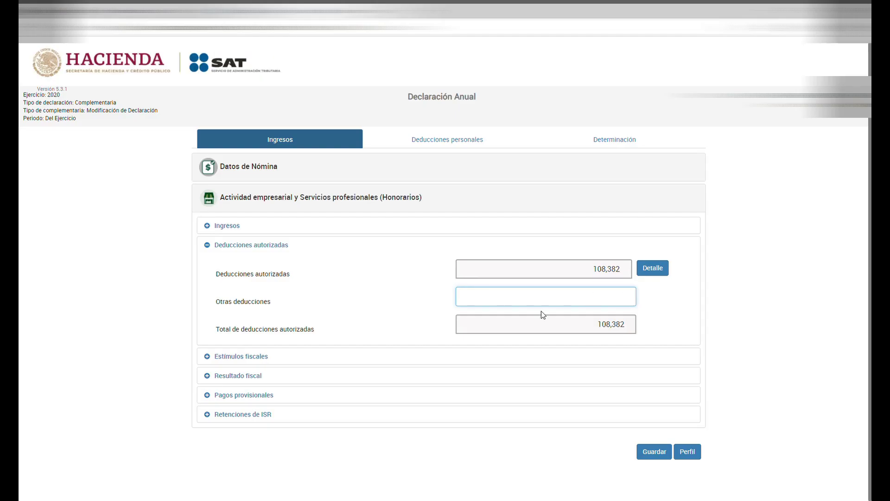
click(257, 356)
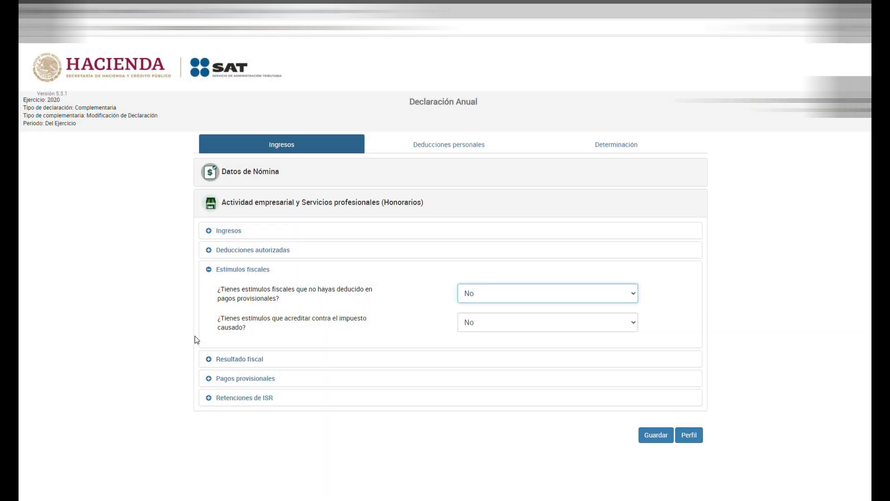
Check the fiscal result with 234,308 taxable profit, prior-year losses, and 4,442 in provisional payments.
click(253, 361)
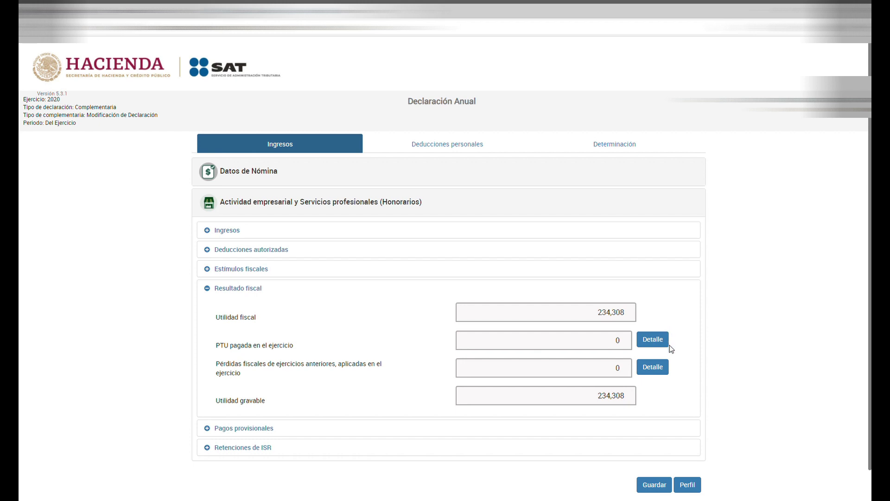
click(652, 367)
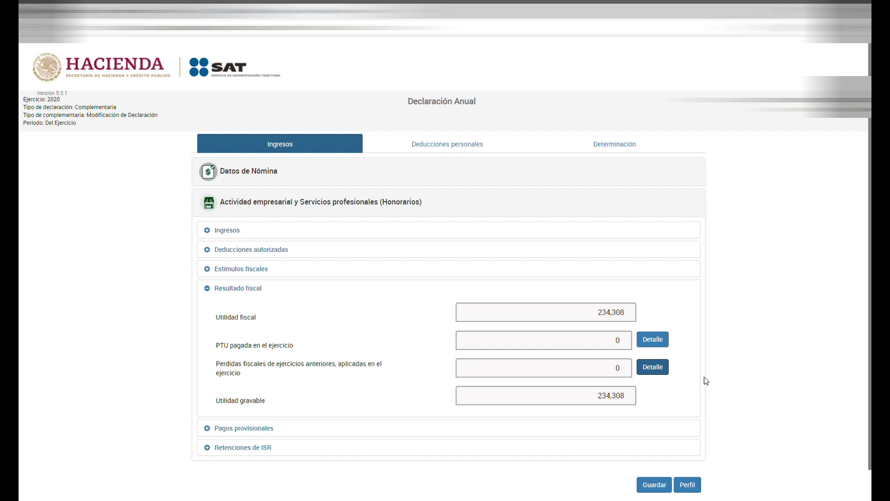
click(244, 428)
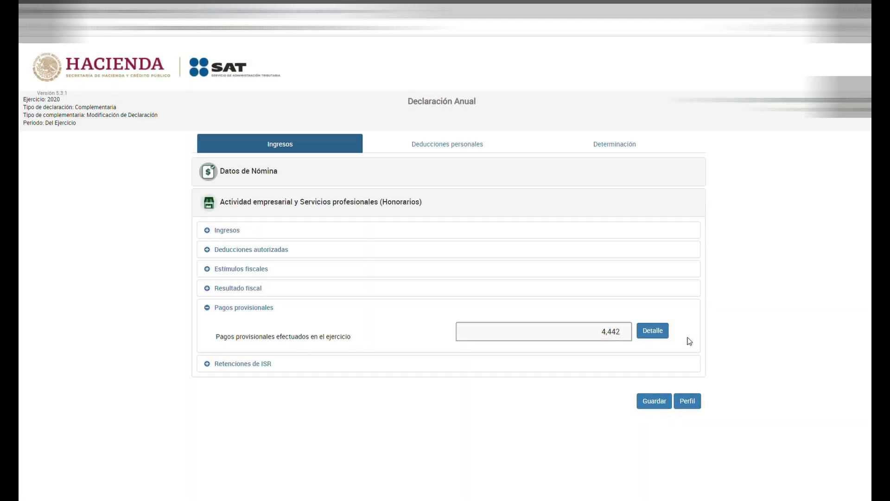
Check the monthly provisional payments and the 34,300 ISR withholdings, then open Arrendamiento income of 88,492.
click(659, 331)
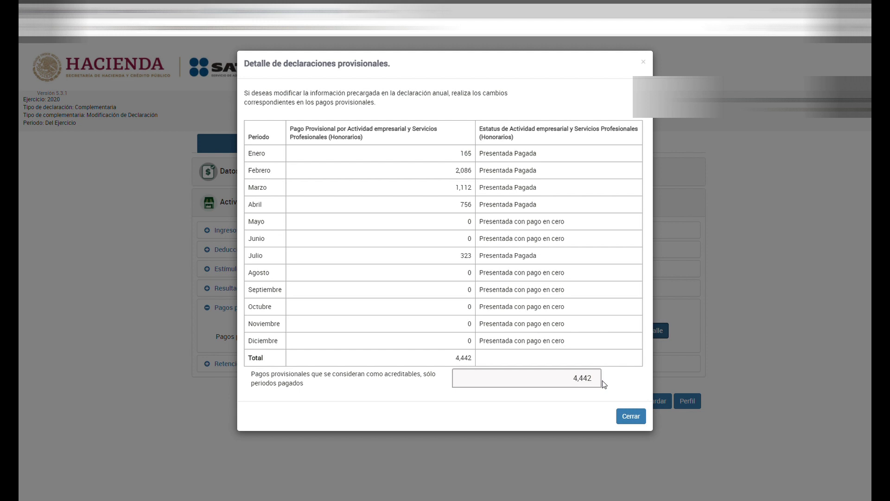
click(630, 416)
click(246, 364)
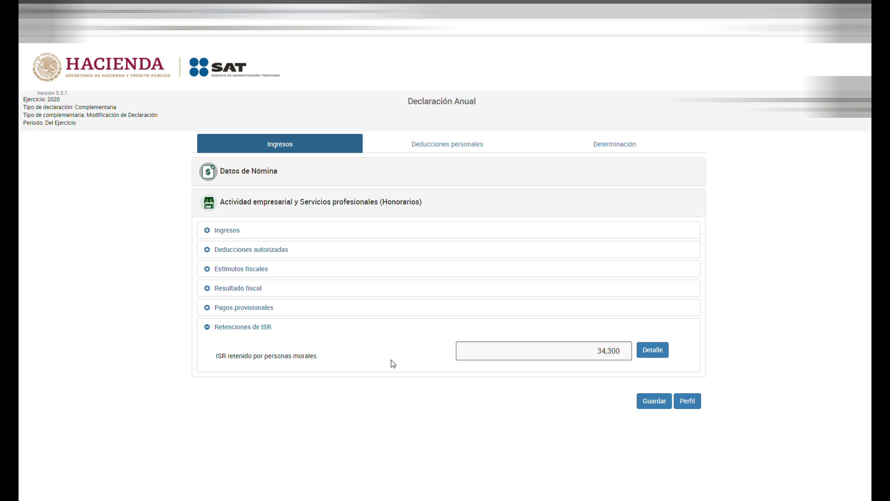
click(663, 351)
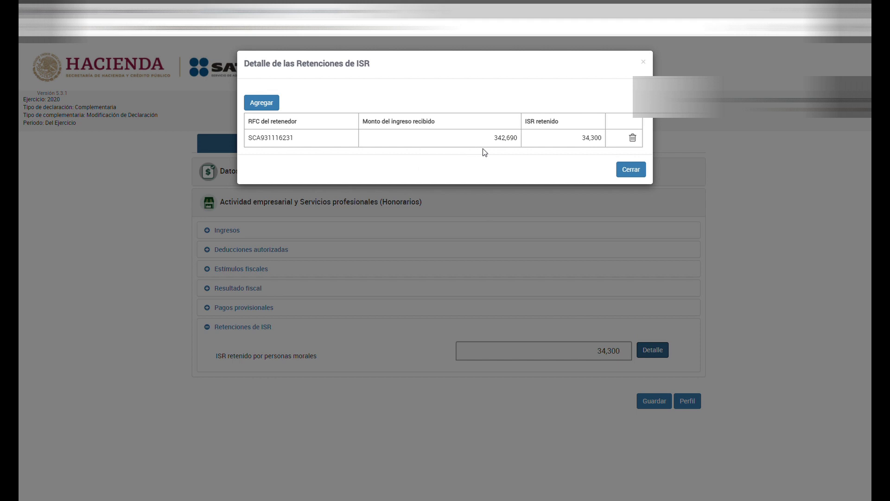
click(262, 102)
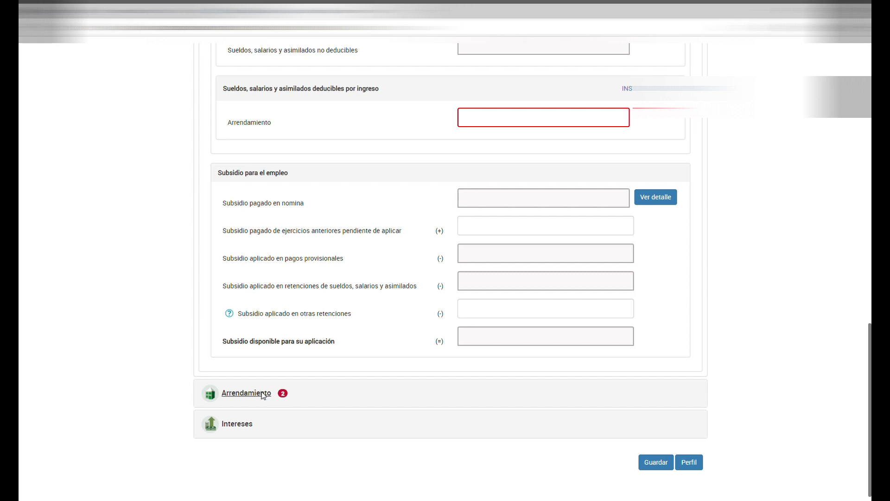
click(262, 393)
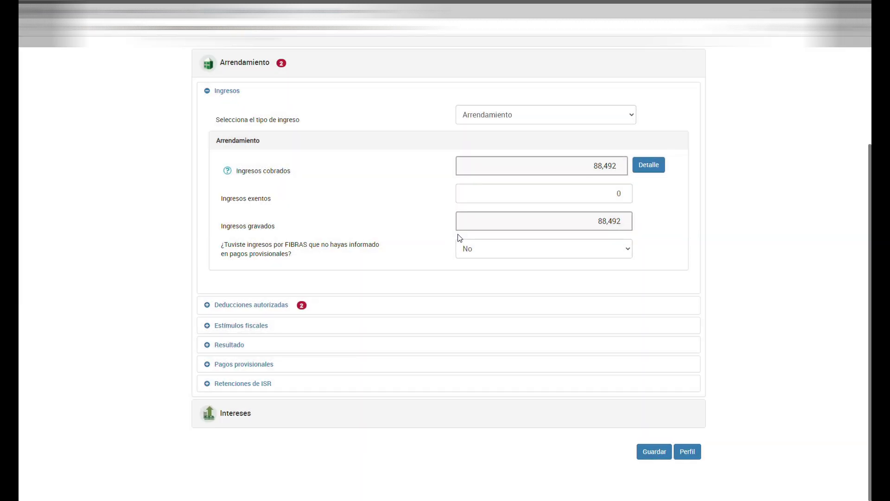
click(659, 166)
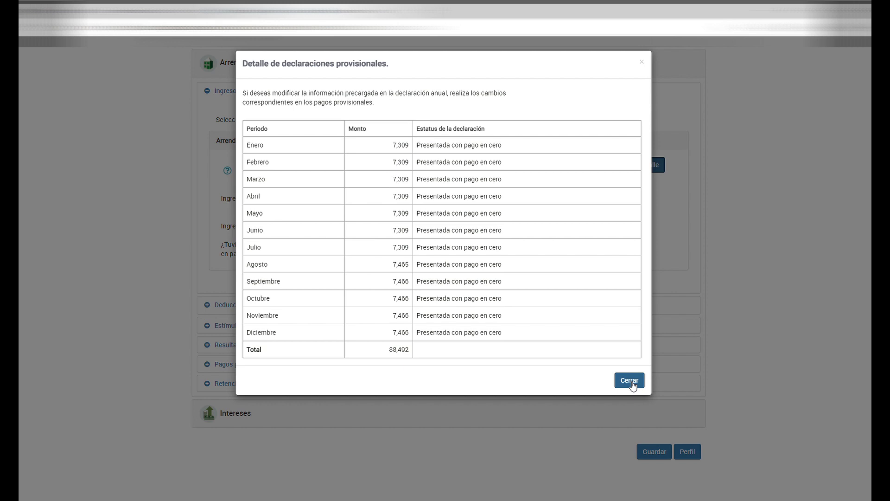
click(630, 381)
click(268, 305)
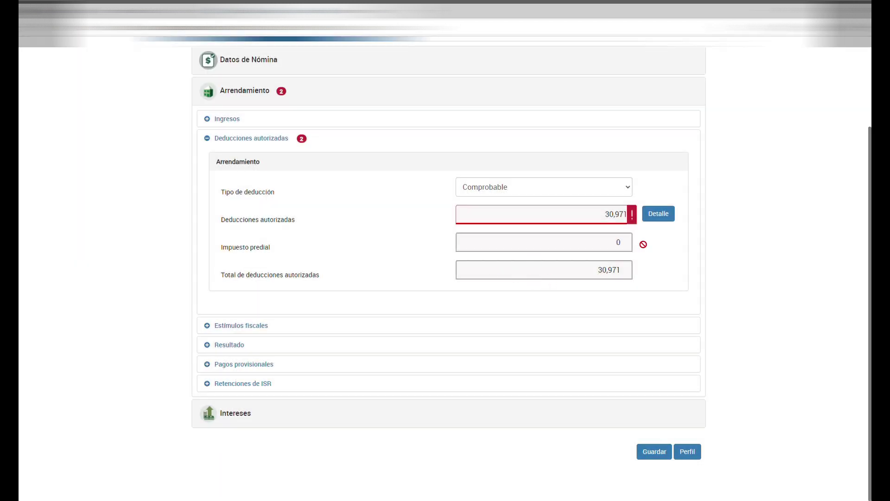
Open the rental deductions breakdown and check the deductions reported in monthly provisional payments.
click(661, 215)
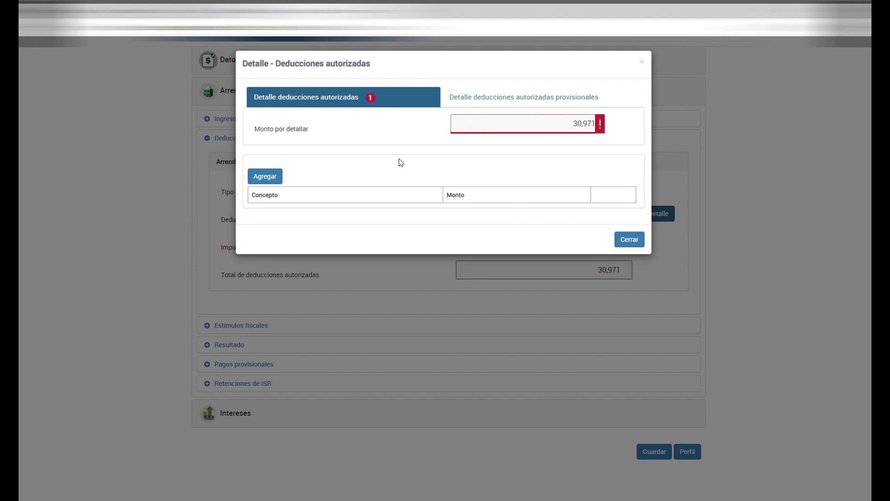
click(524, 100)
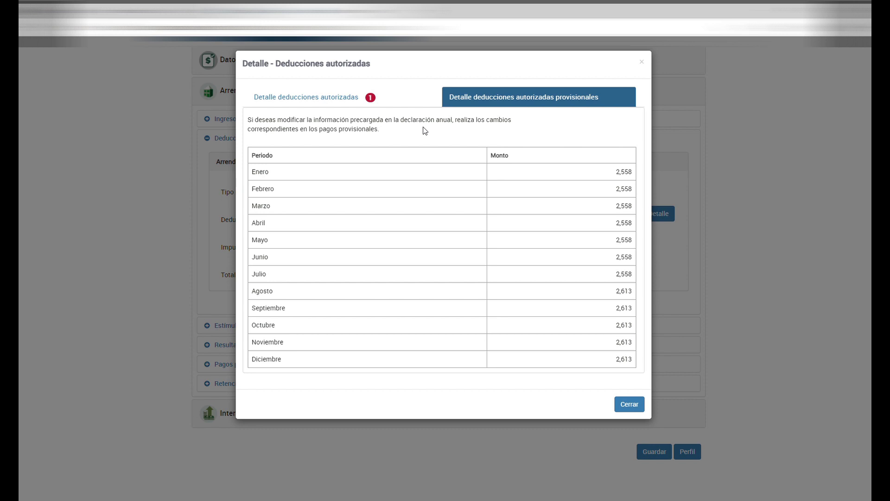
click(319, 97)
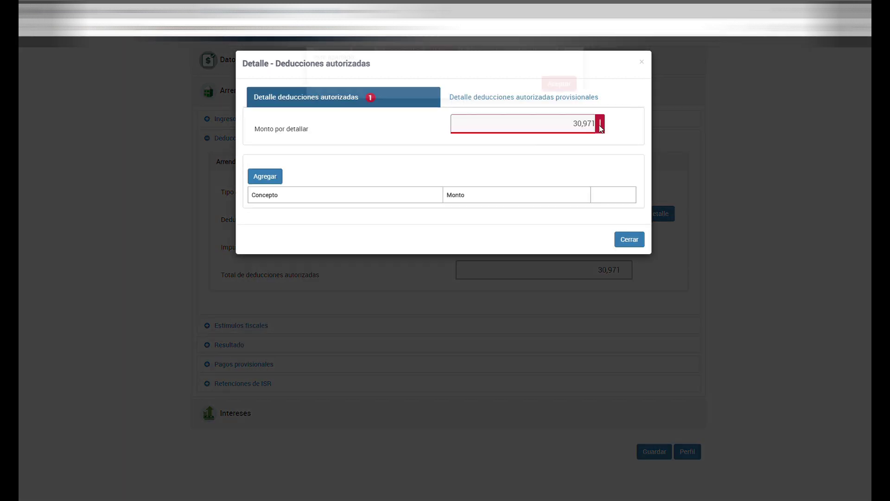
Add and save an Otras deducciones row of 30,971, leaving nothing to itemize.
click(600, 128)
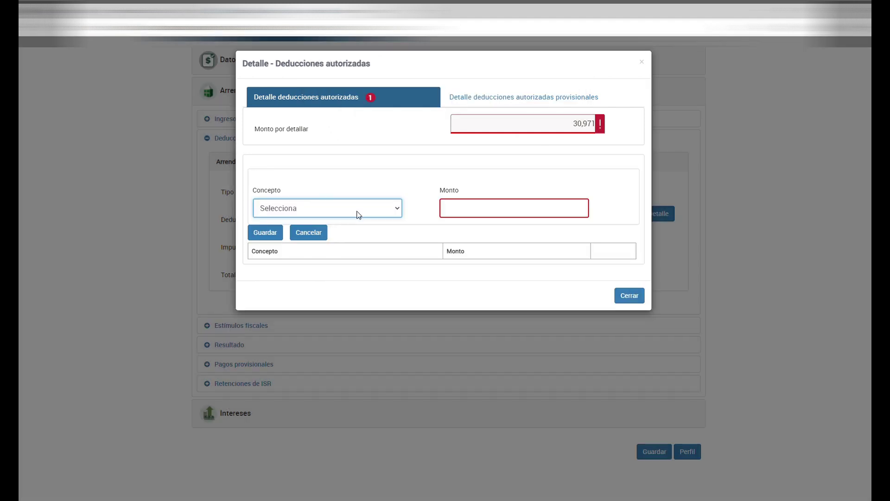
click(330, 358)
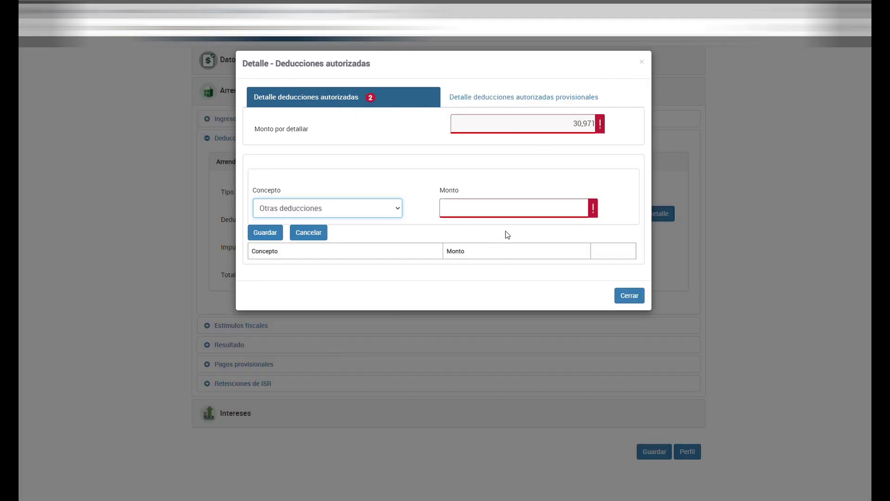
click(529, 216)
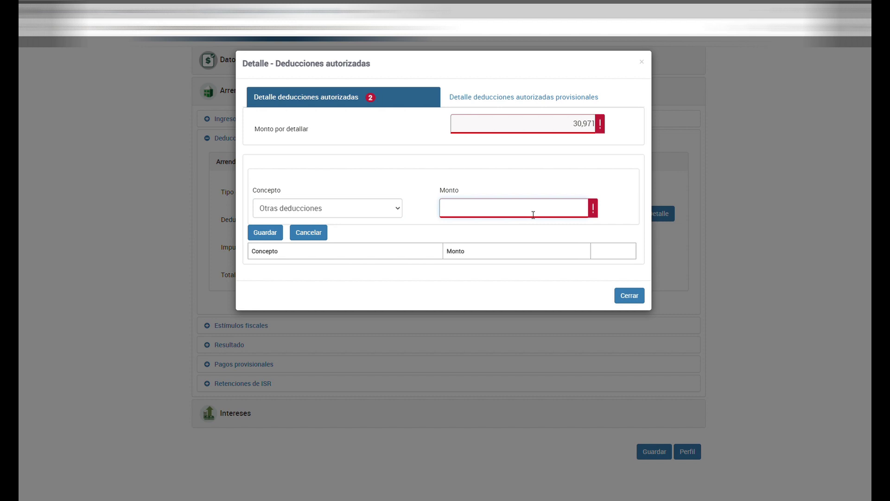
text(30971)
click(354, 231)
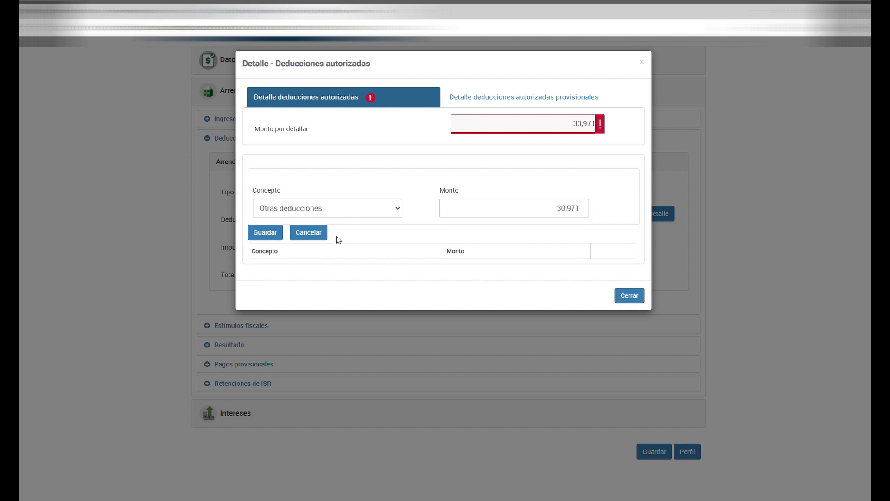
click(271, 238)
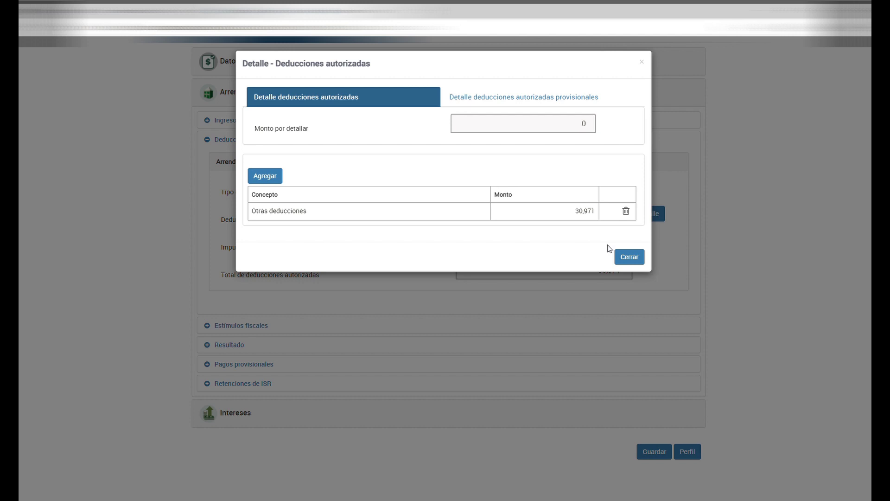
click(630, 257)
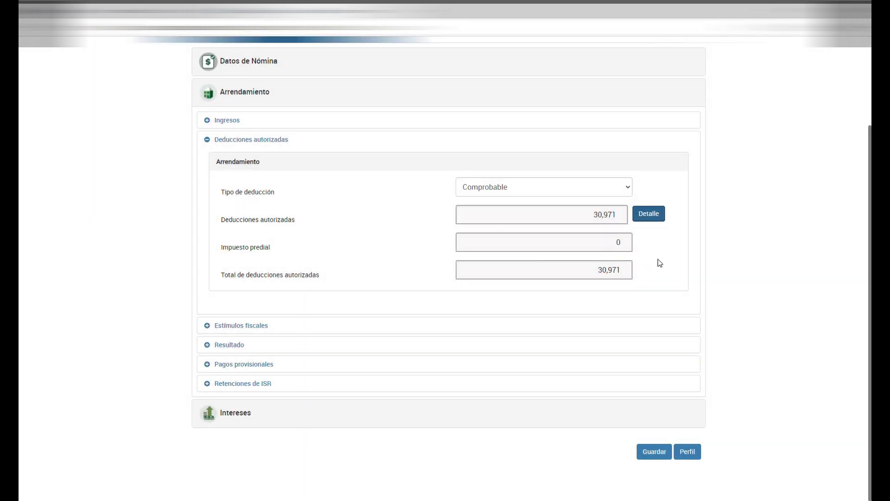
Review the rental fiscal incentives, the 57,521 accumulable income, and the monthly provisional payments, all 0.
click(236, 325)
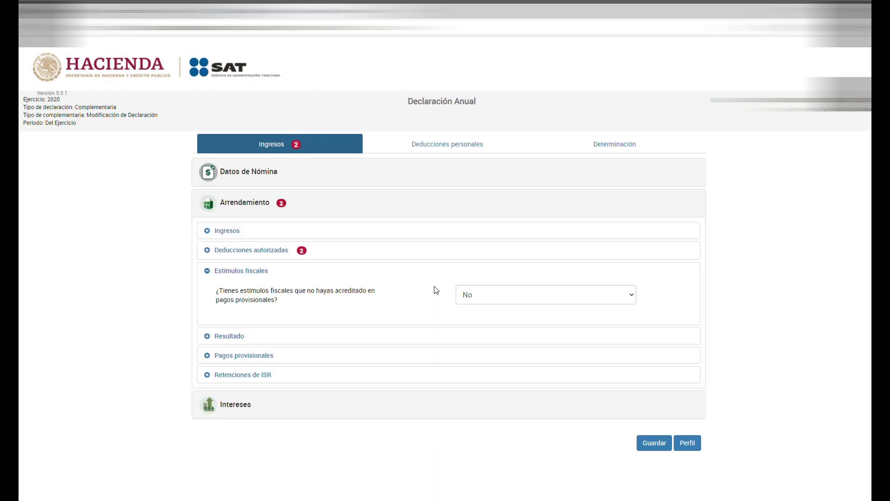
click(232, 336)
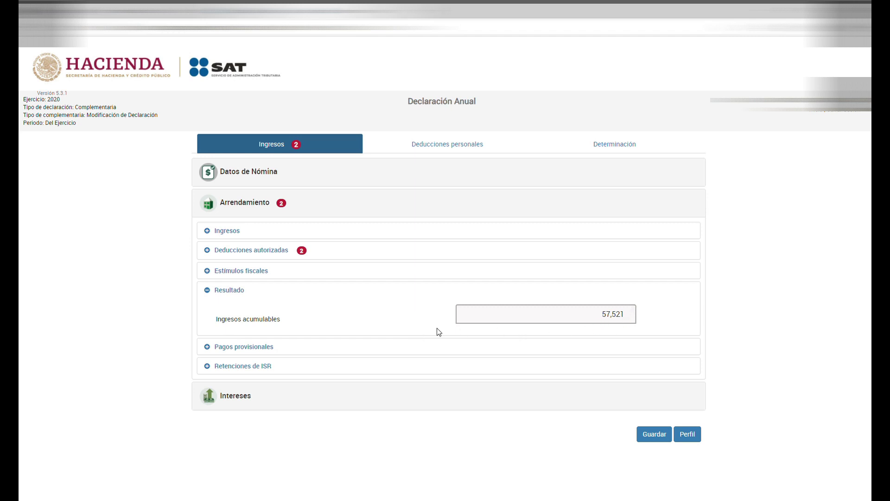
click(254, 347)
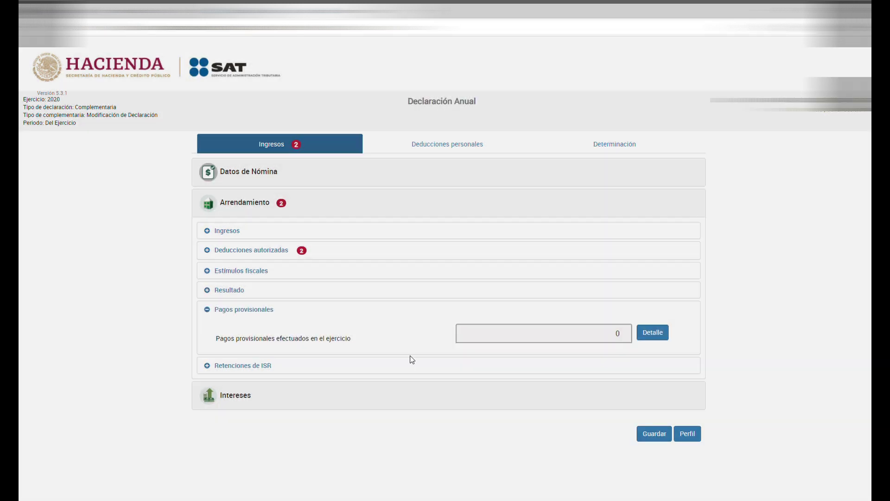
click(654, 336)
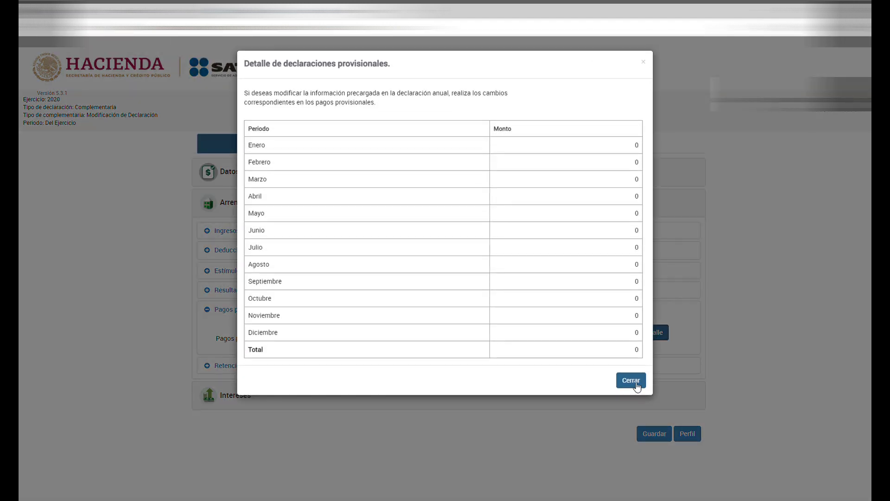
click(636, 385)
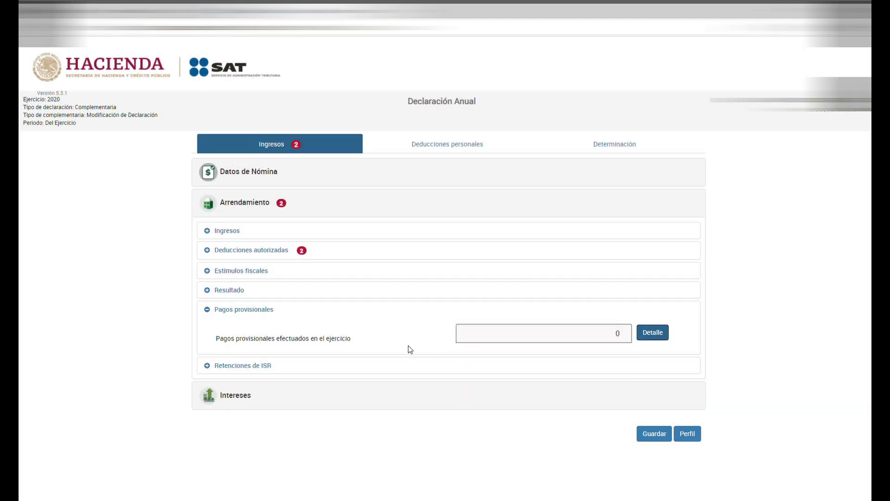
Review the 8,852 rental ISR withheld, its withholder and monthly amounts, then expand Intereses.
click(255, 367)
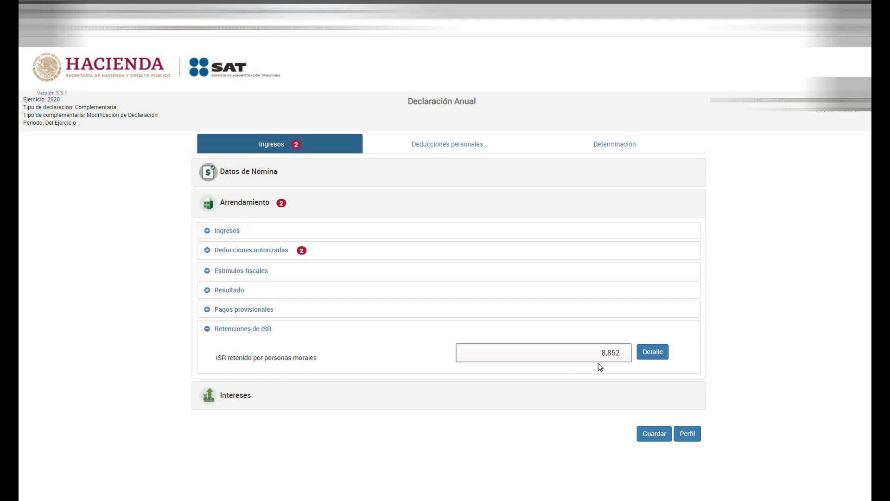
click(649, 352)
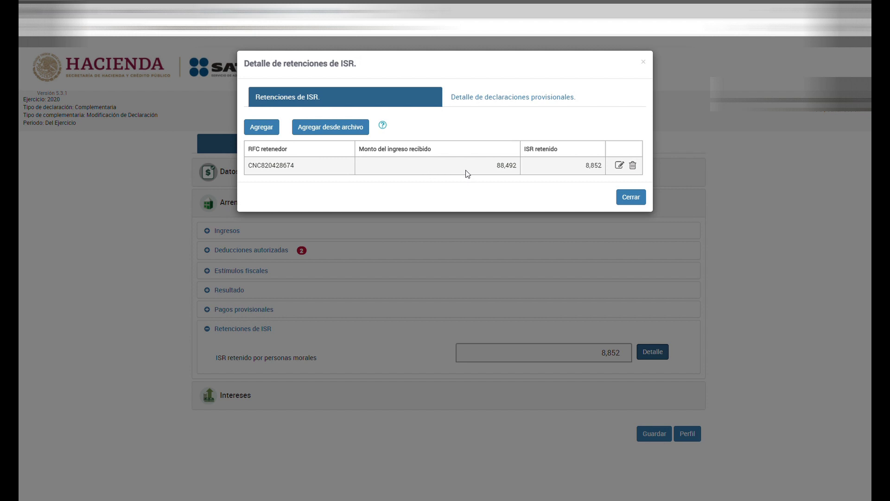
click(527, 98)
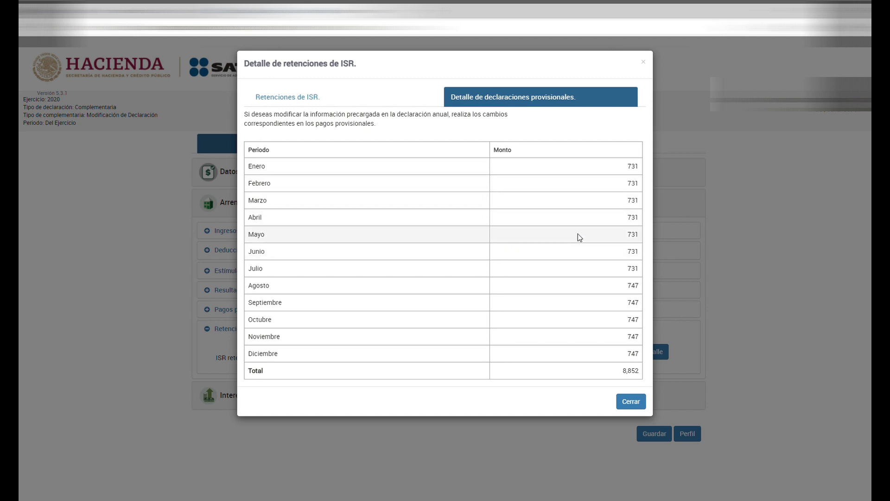
click(635, 404)
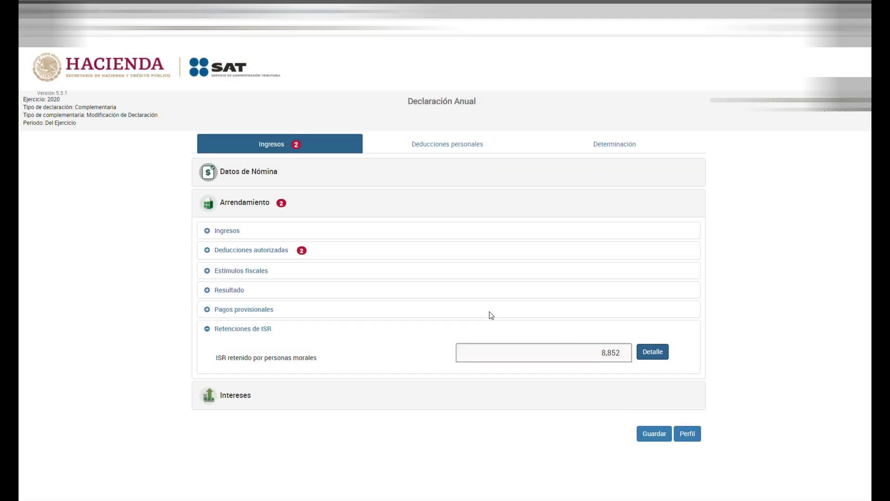
click(243, 396)
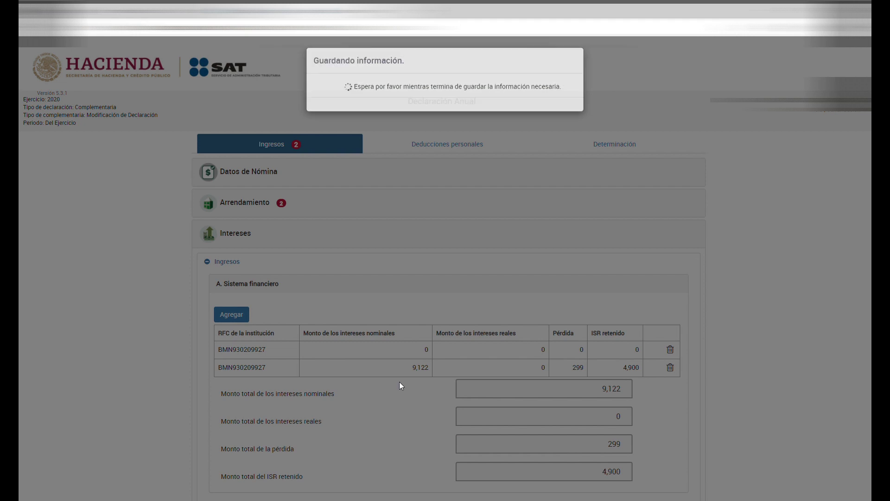
Scroll through the Intereses records: nominal interest 9,122, loss 299, ISR withheld 4,900.
scroll(421, 362, down, 3)
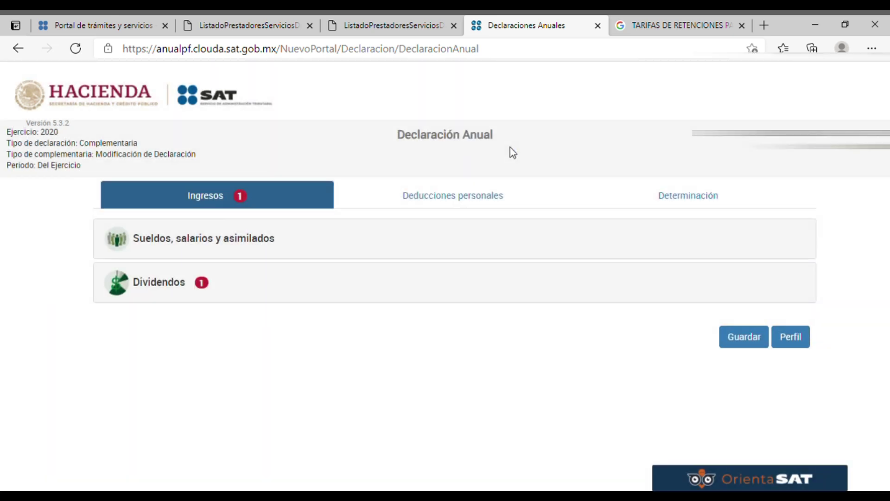
Enter the generic RFC XAXX01010100 for the dividend company and dismiss the 12-character RFC error.
click(150, 284)
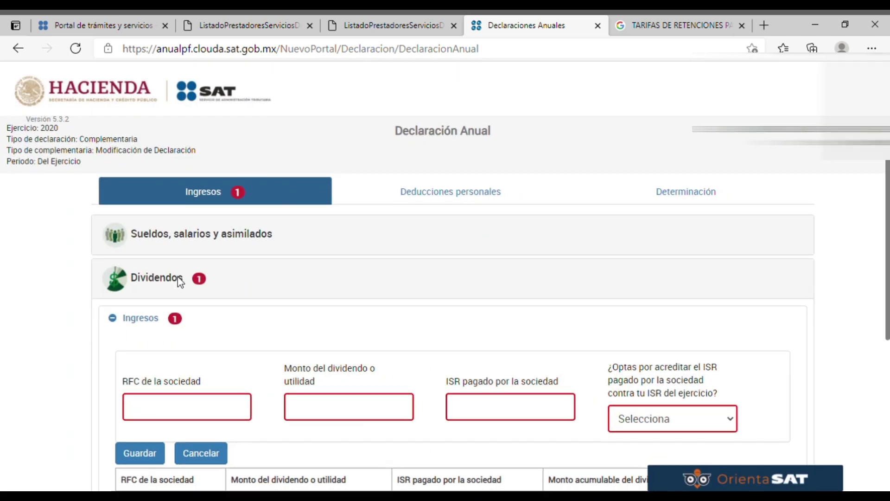
scroll(183, 357, down, 1)
click(194, 355)
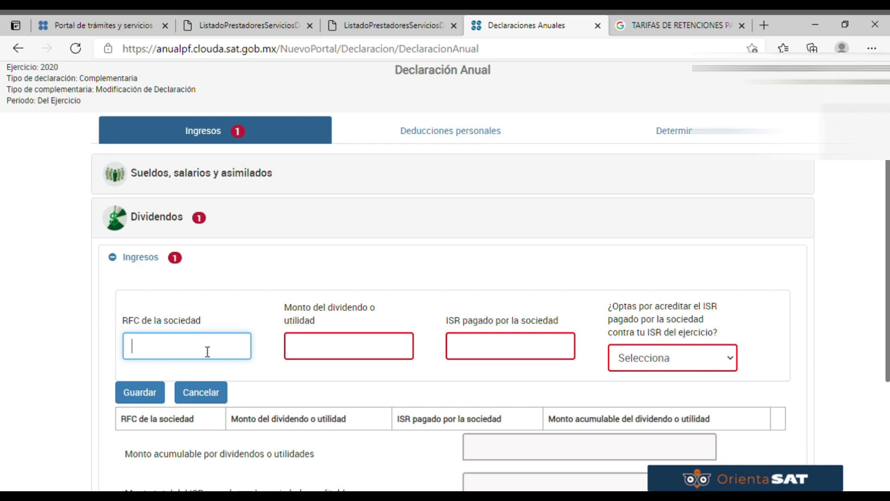
text(XAXX)
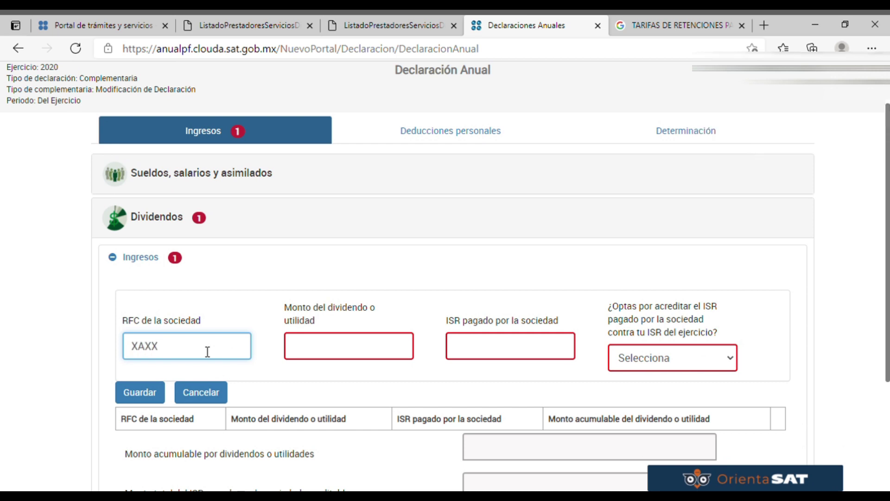
text(01010100)
click(412, 355)
click(256, 352)
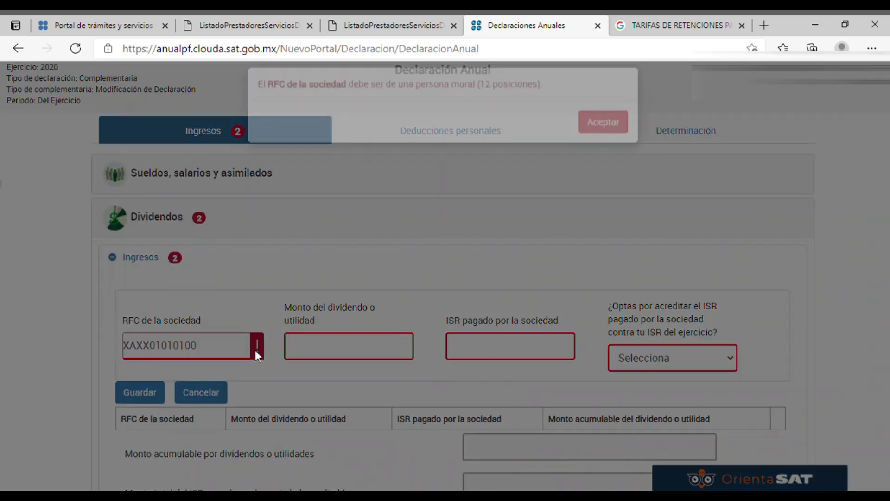
click(625, 139)
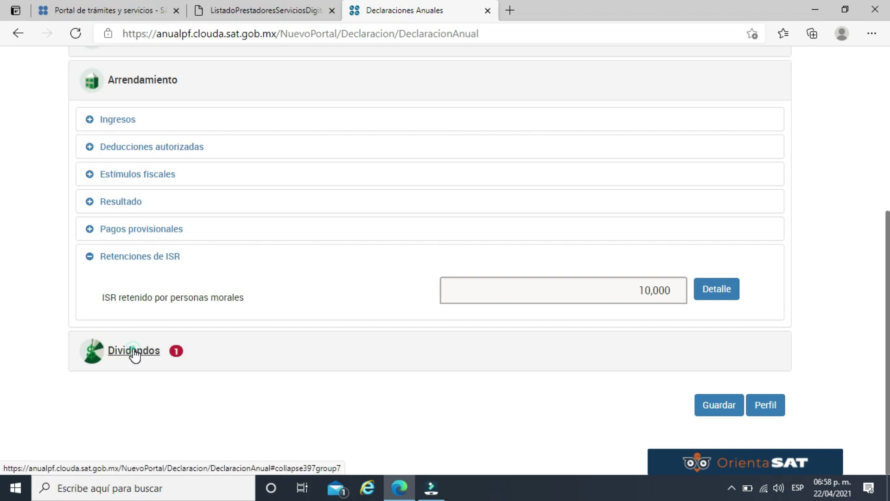
Add a dividend entry with the company's RFC, dividend 0, ISR paid 0 and crediting set to No.
click(134, 351)
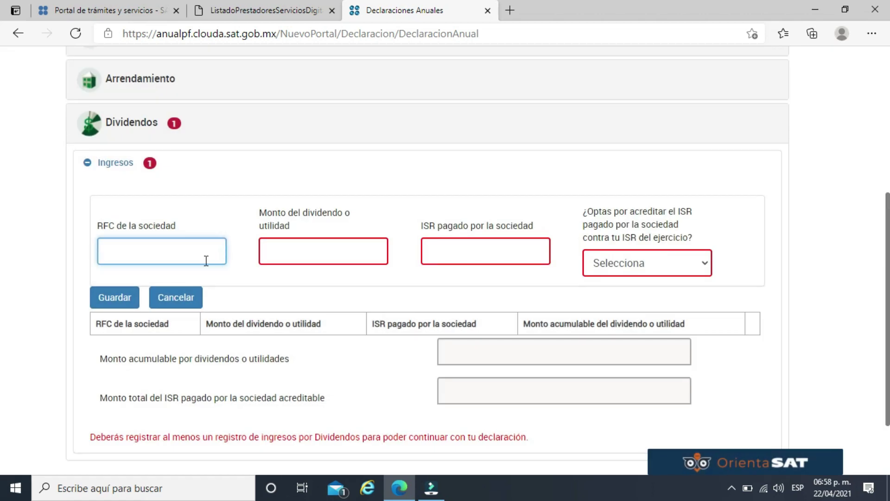
text(XAX010101000)
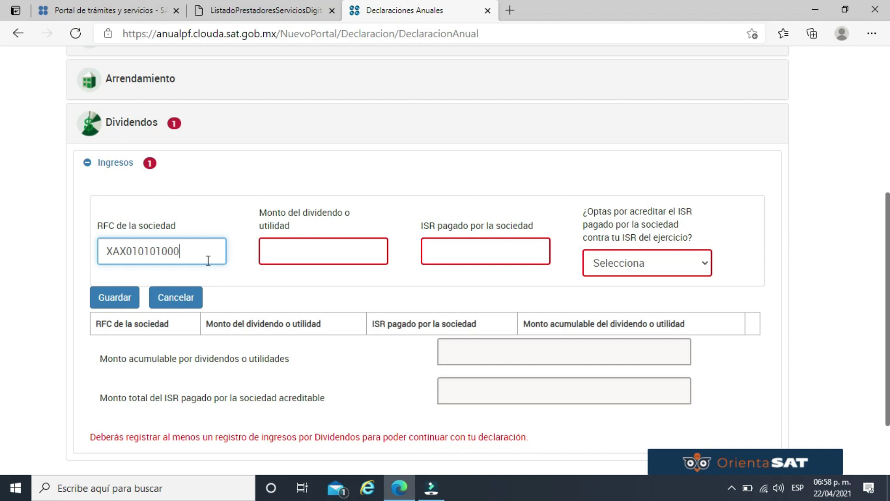
key(Tab)
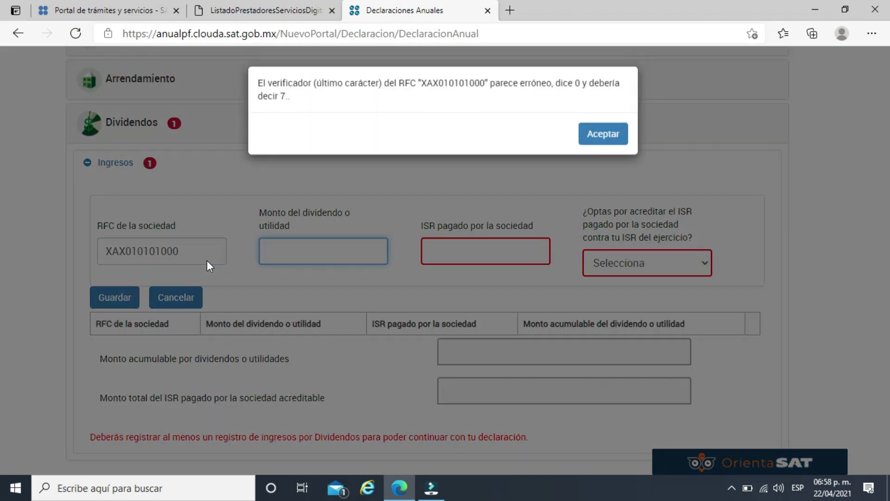
click(603, 133)
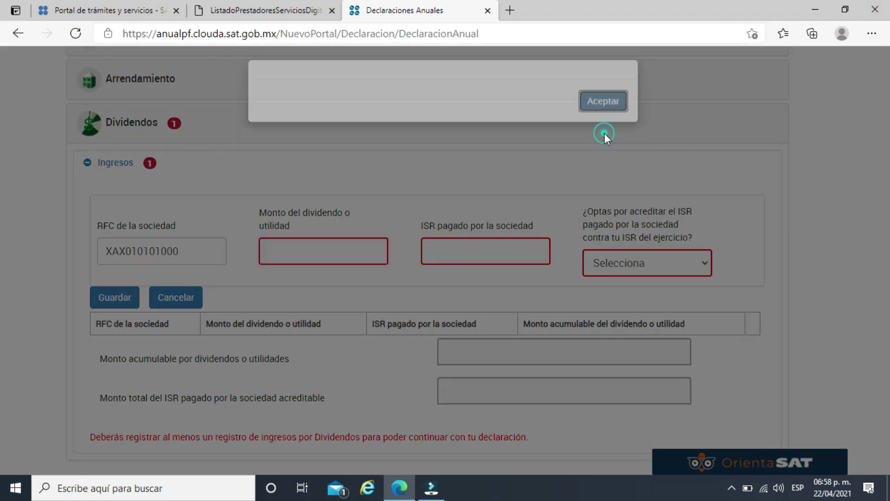
text(0)
click(459, 251)
text(0)
click(704, 262)
click(622, 317)
click(782, 267)
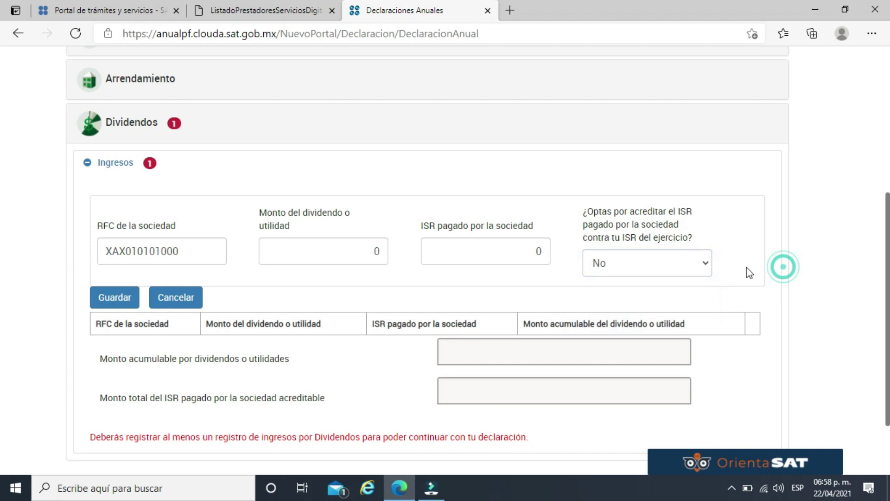
scroll(746, 268, down, 2)
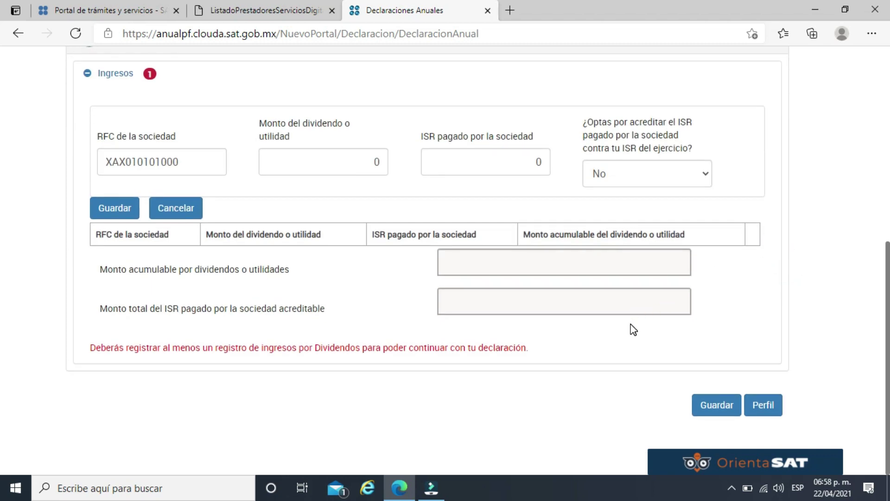
scroll(632, 326, up, 3)
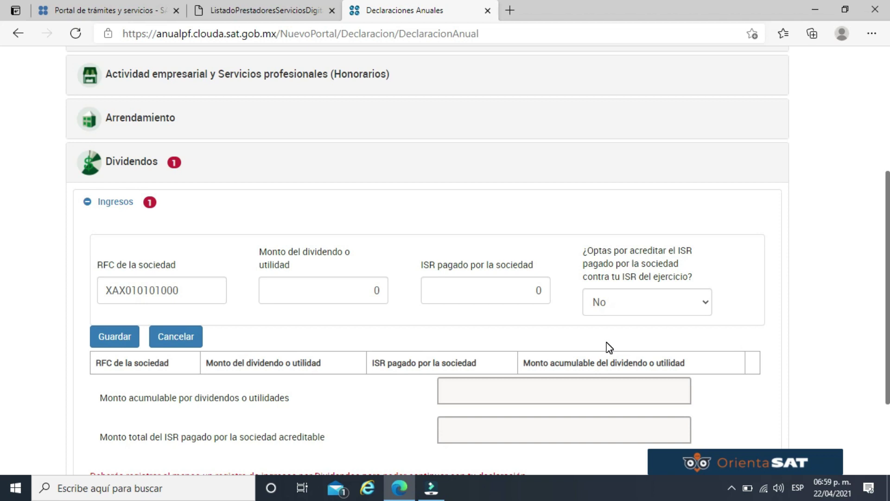
Save the dividend entry, adding a row with 0 dividend, 0 ISR and 0 accumulable.
scroll(480, 251, up, 5)
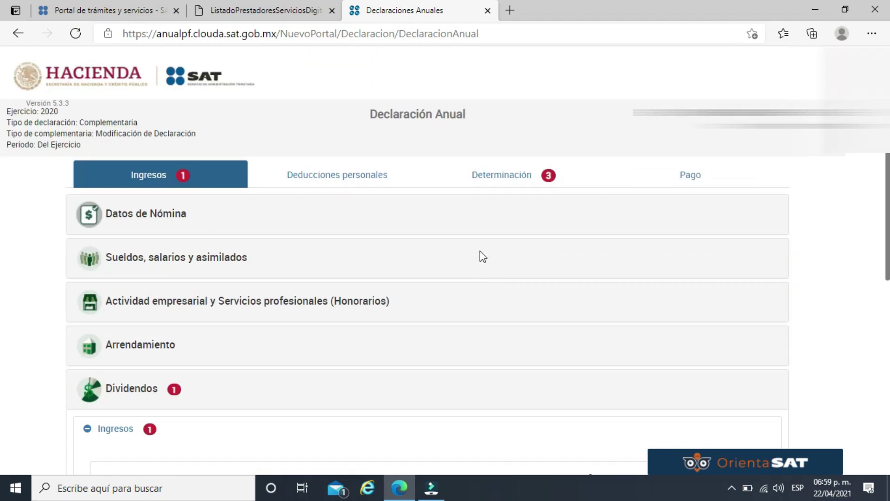
scroll(370, 256, down, 3)
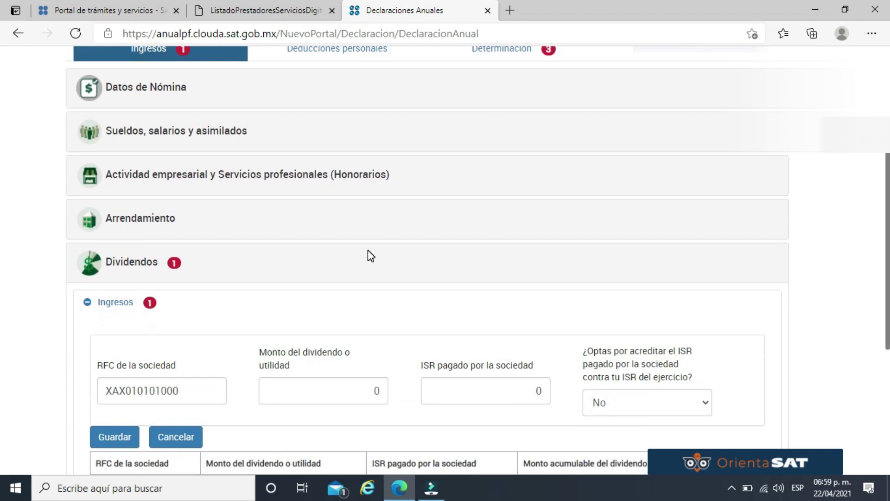
drag(889, 211, 888, 203)
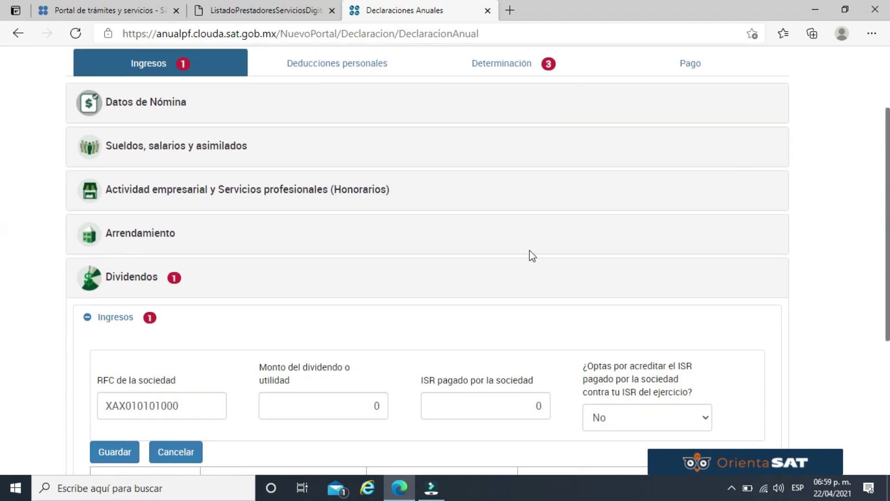
click(255, 342)
scroll(116, 459, down, 4)
click(116, 268)
Switch to the Deducciones personales section.
scroll(437, 356, up, 5)
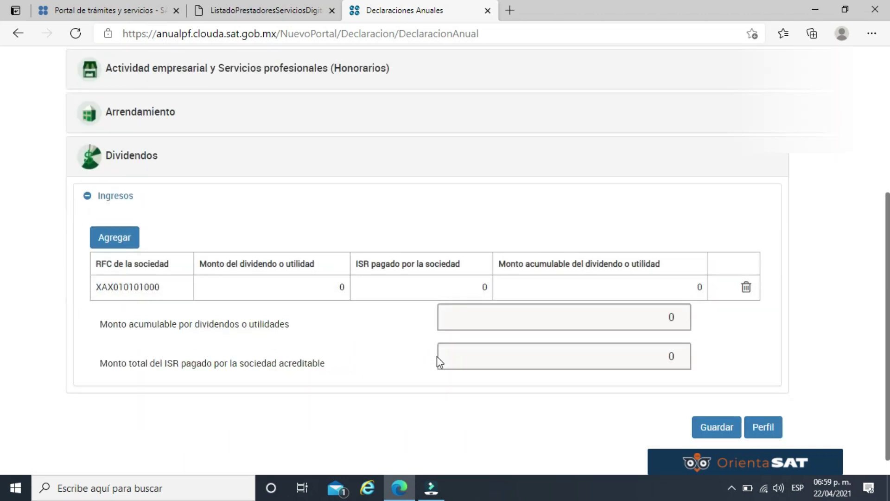
scroll(411, 310, down, 3)
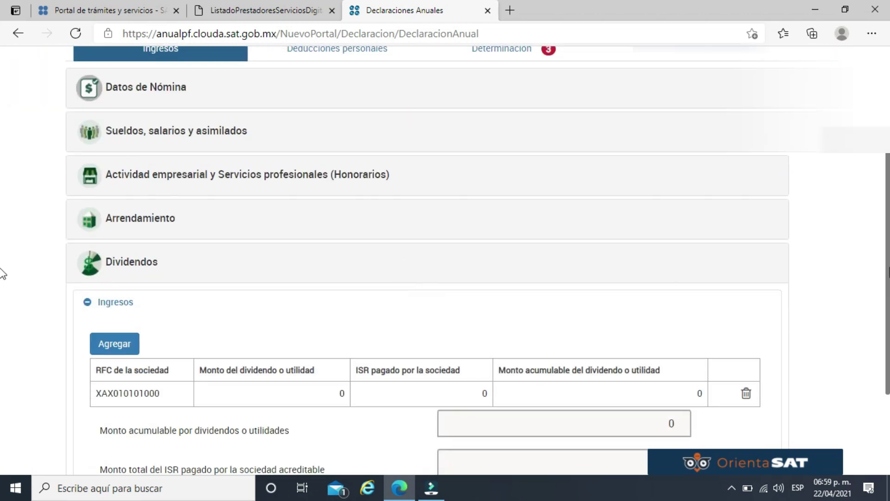
scroll(1, 236, up, 1)
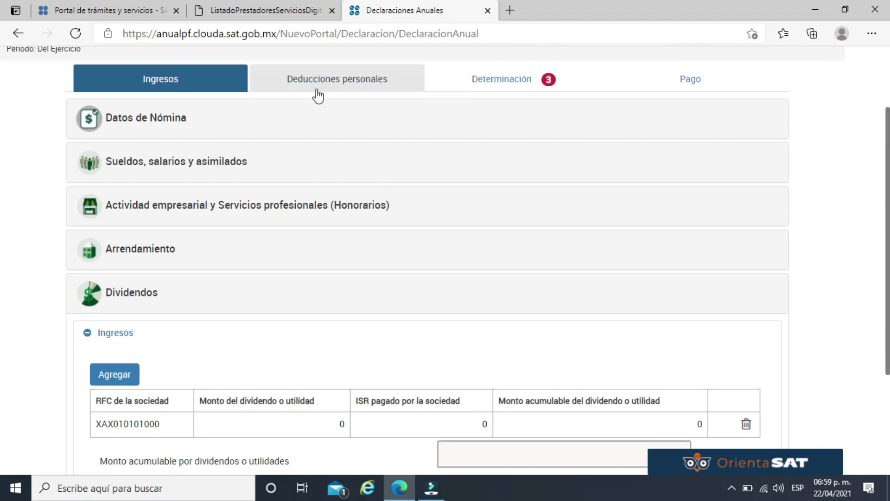
click(316, 92)
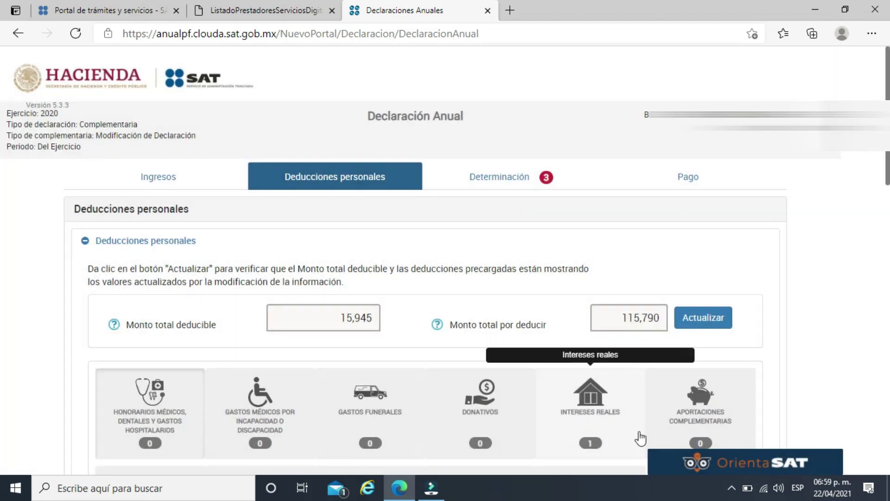
Scroll Deducciones personales down to the identified invoices, showing 15,945 already deductible.
scroll(616, 400, down, 2)
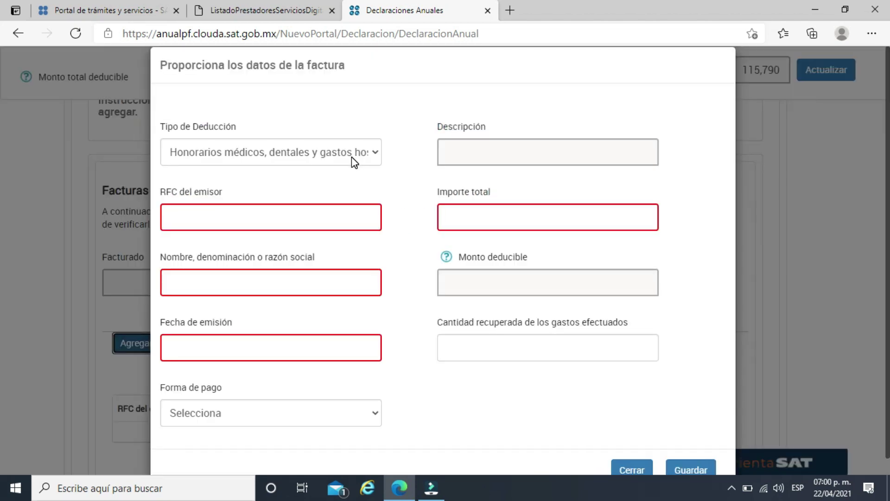
Enter the invoice issuer's RFC and the doctor's full name.
click(326, 219)
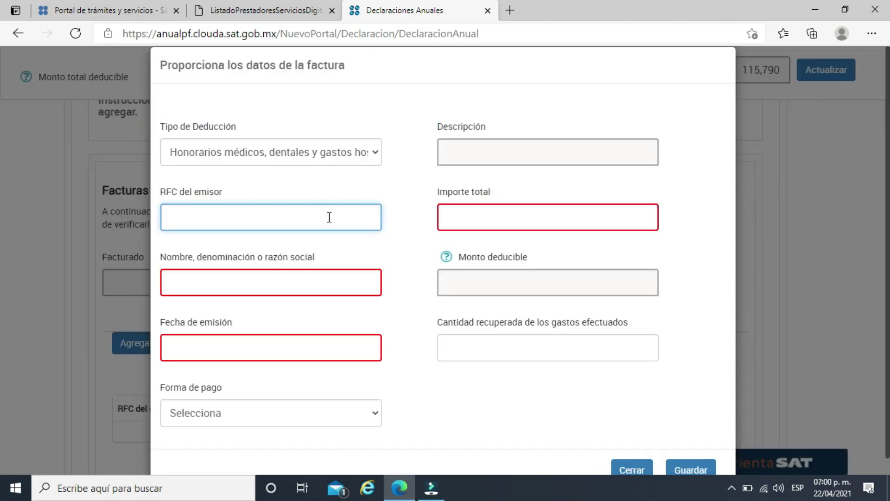
text(XAXX010101000)
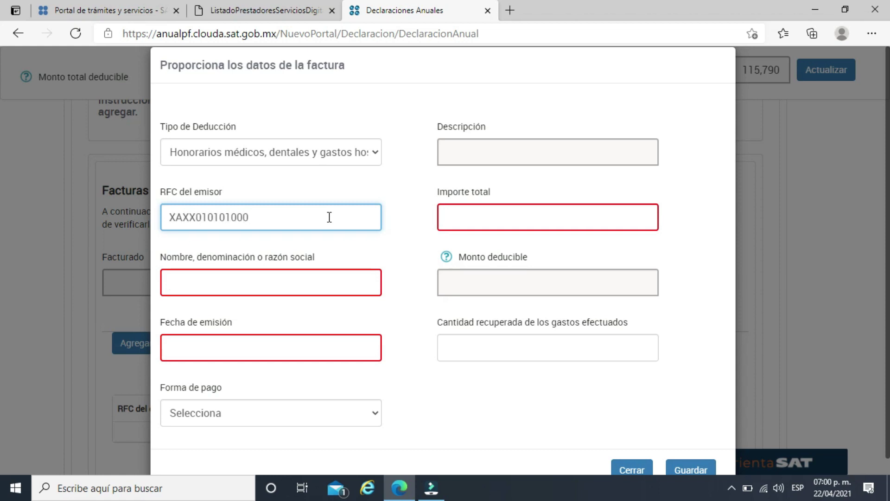
key(Tab)
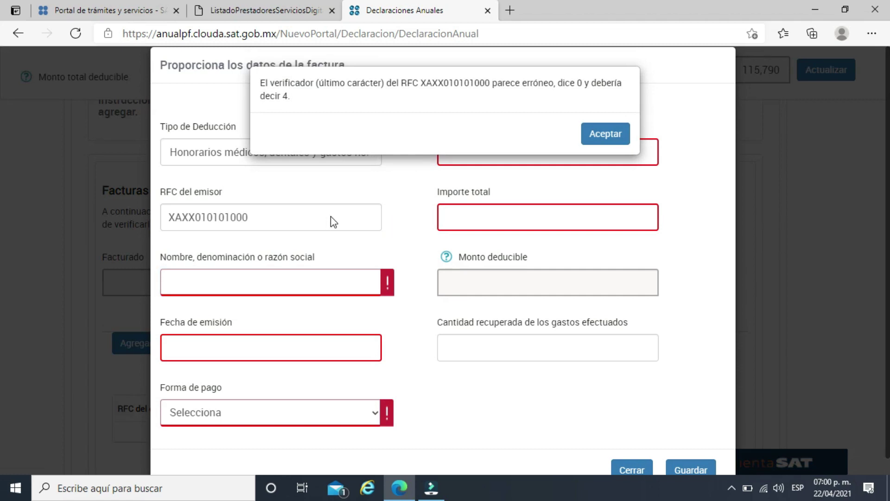
click(622, 133)
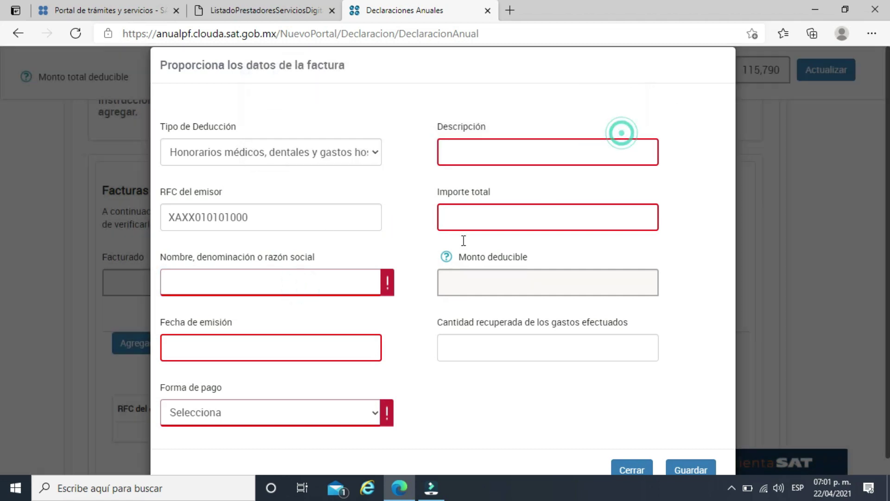
click(331, 279)
text(DOC)
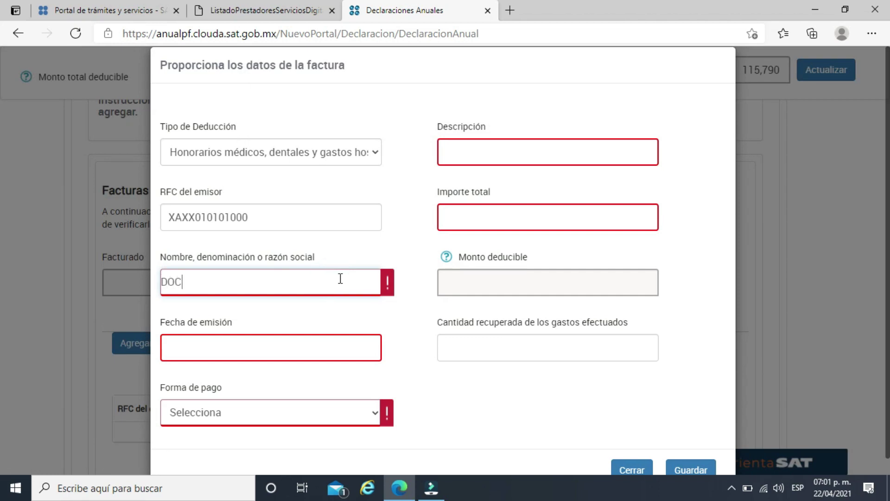
text(TOR)
key(BackSpace)
key(BackSpace)
key(BackSpace)
key(BackSpace)
key(BackSpace)
key(BackSpace)
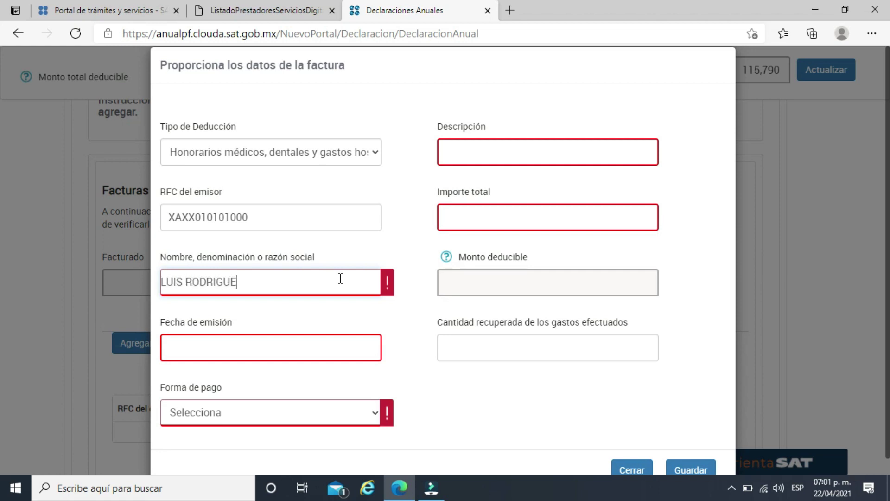
Set the invoice date to 01/10/2020 and payment method to Transferencia electrónica de fondos.
click(260, 350)
click(173, 158)
click(172, 157)
click(173, 157)
click(172, 158)
click(172, 158)
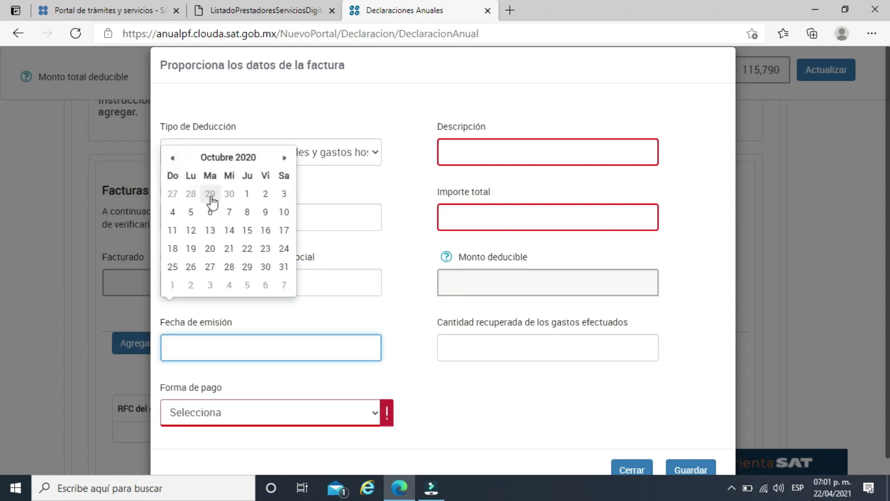
click(247, 194)
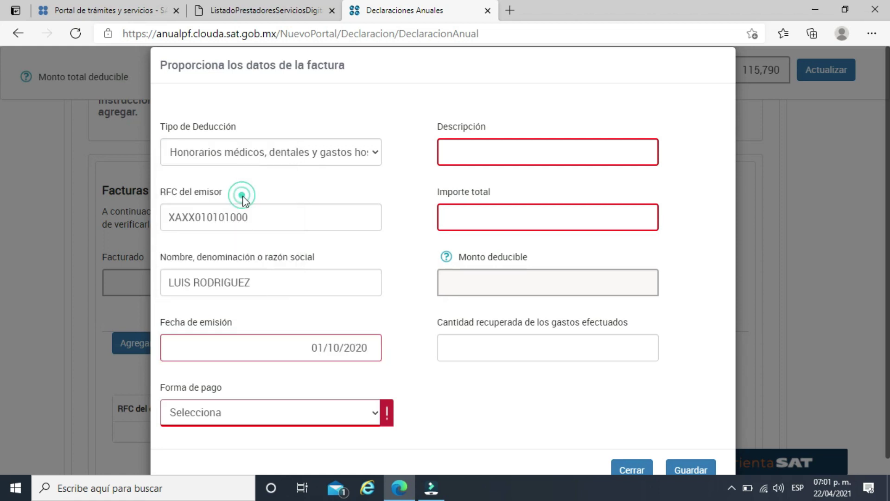
click(287, 418)
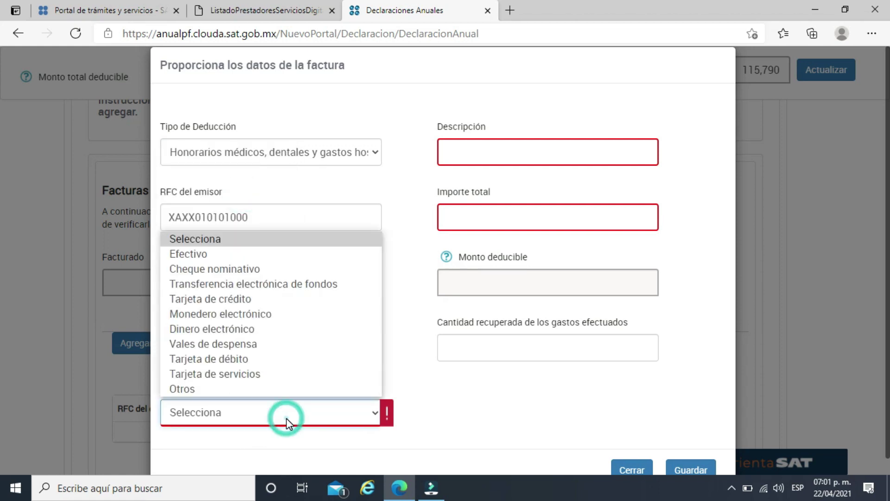
click(240, 280)
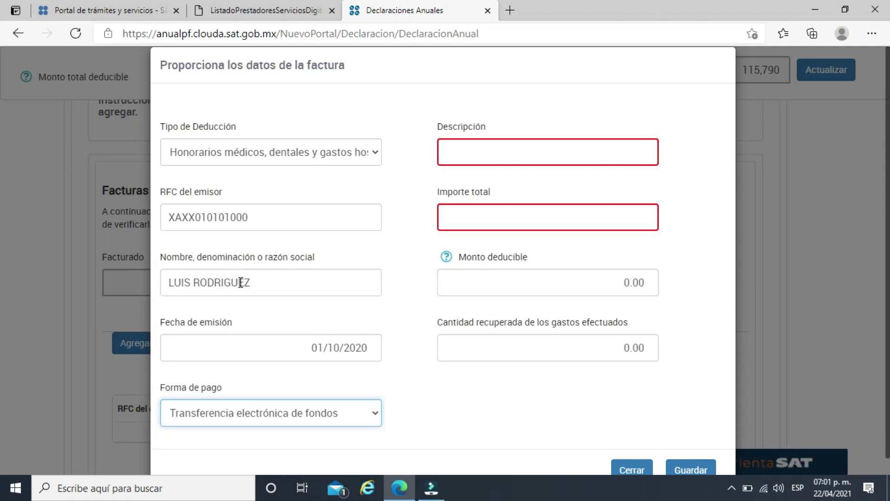
Describe the invoice as OPERACION for 200000, cap the deductible at 115790, and save it.
click(578, 146)
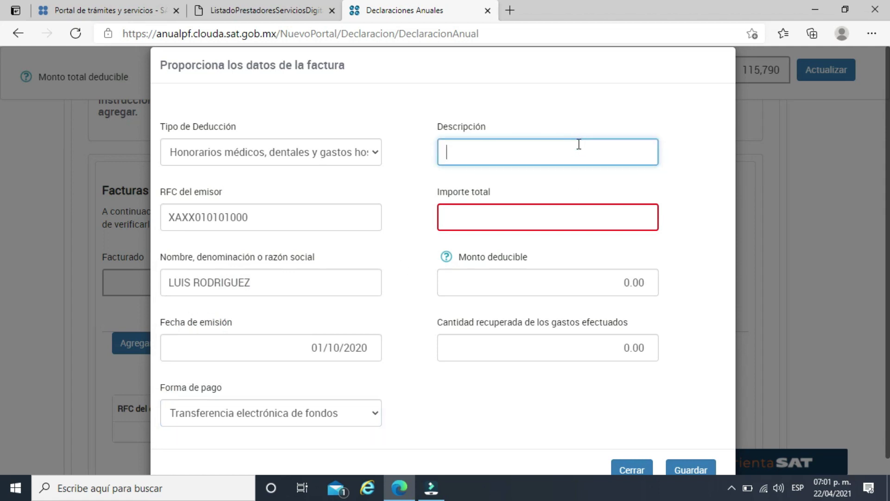
text(OPERACION)
click(588, 219)
text(2000000.00)
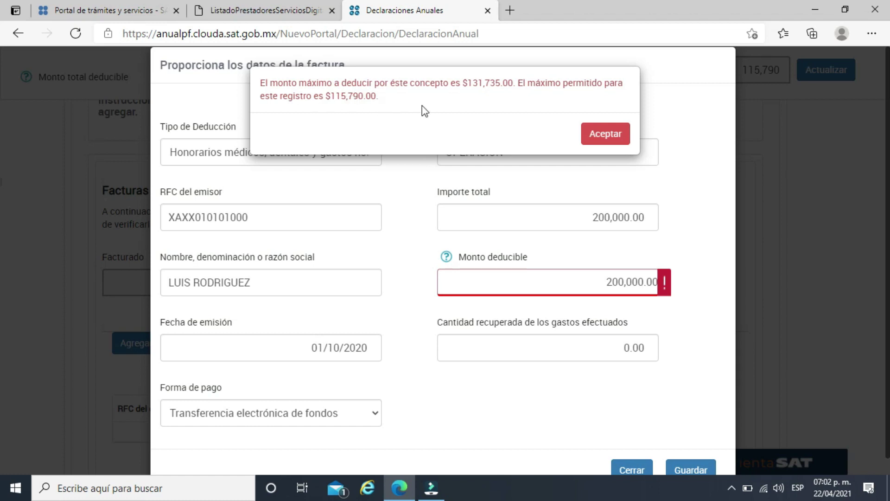
click(601, 138)
click(598, 281)
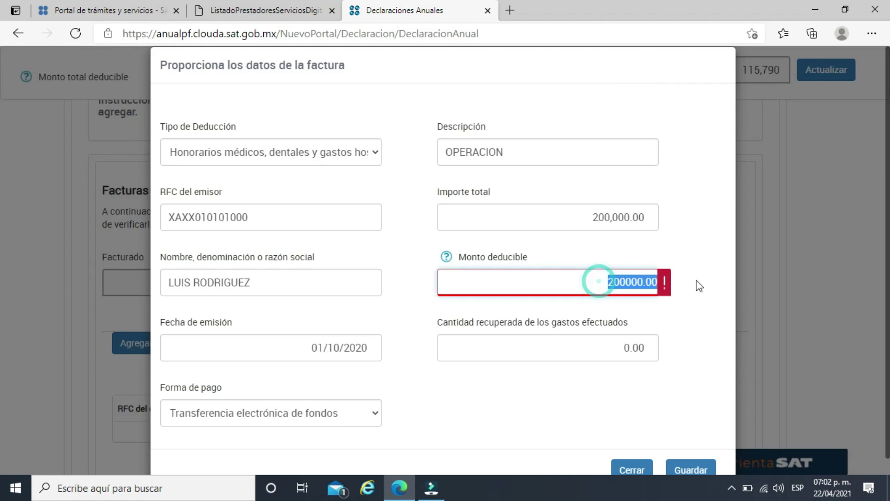
text(115790)
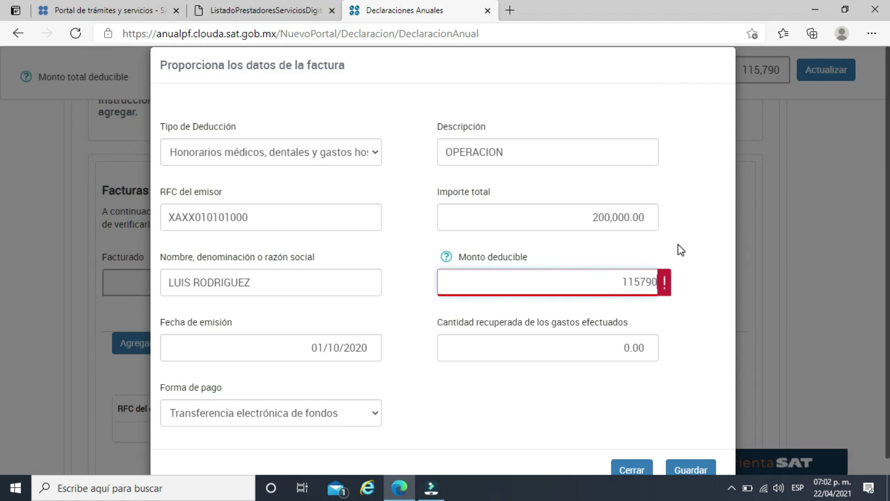
click(680, 251)
scroll(678, 253, down, 1)
click(690, 453)
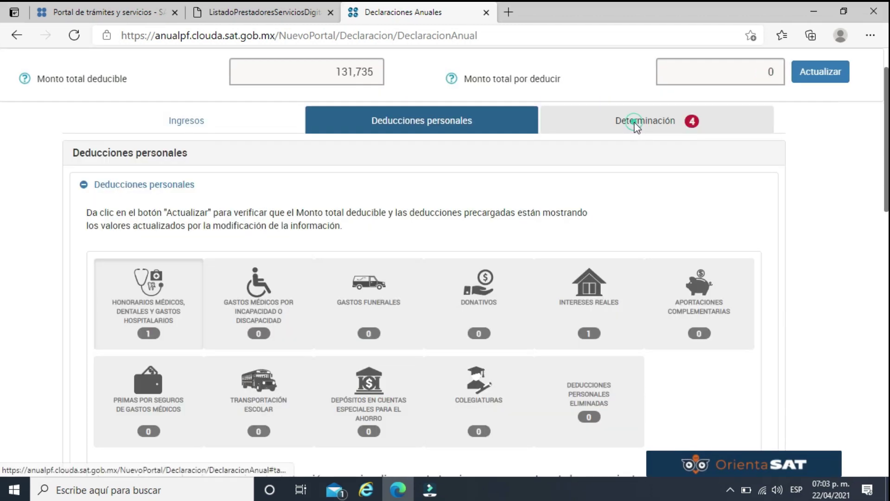
In Determinación, review the 524,348 accumulable income breakdown and close it.
click(636, 122)
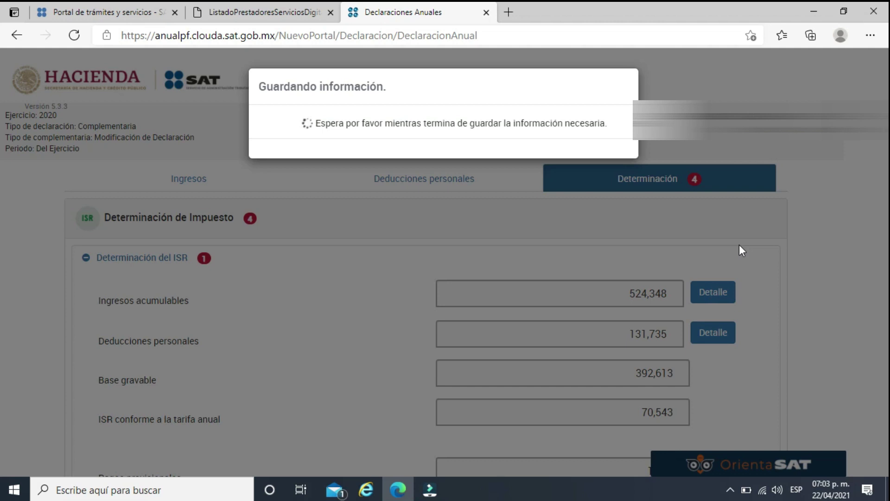
scroll(739, 245, down, 3)
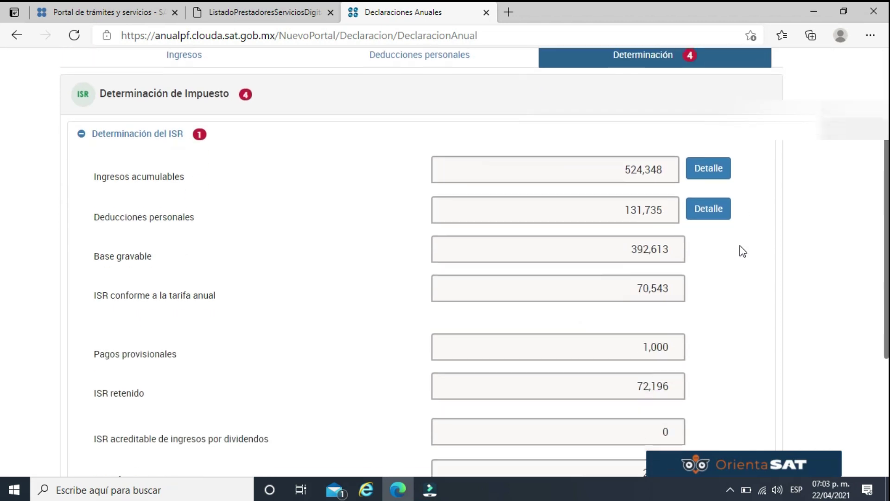
scroll(646, 84, up, 1)
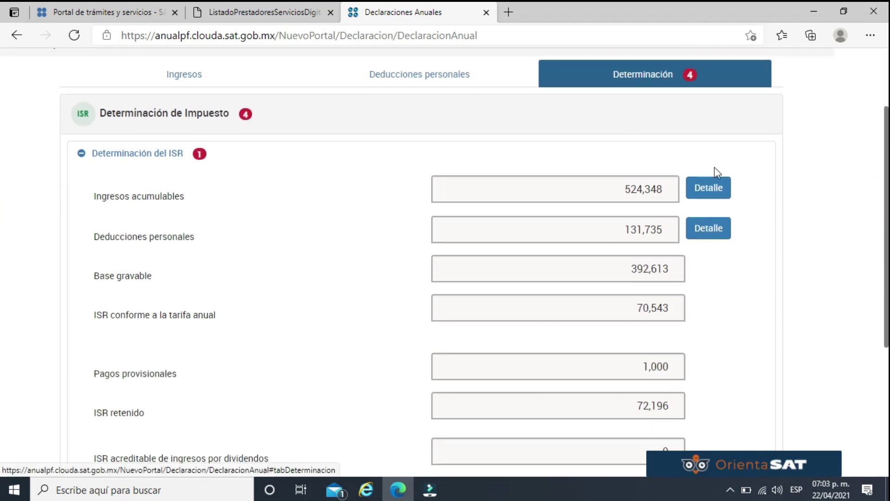
click(712, 195)
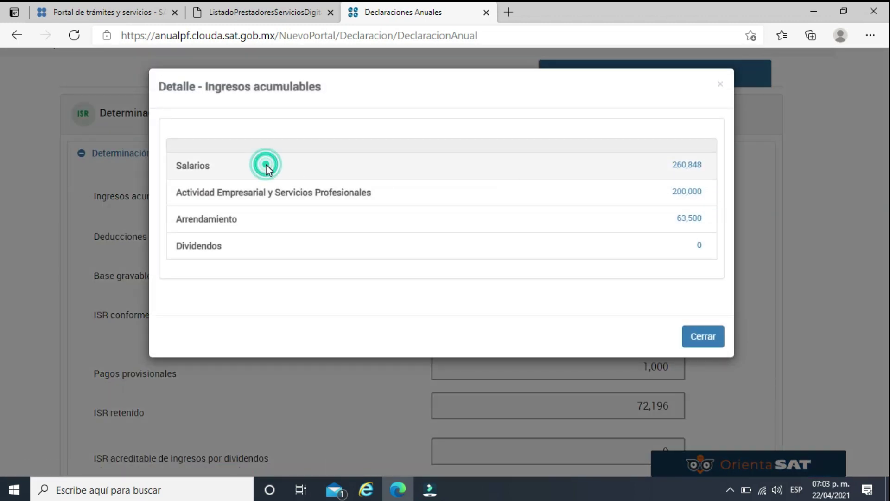
click(690, 192)
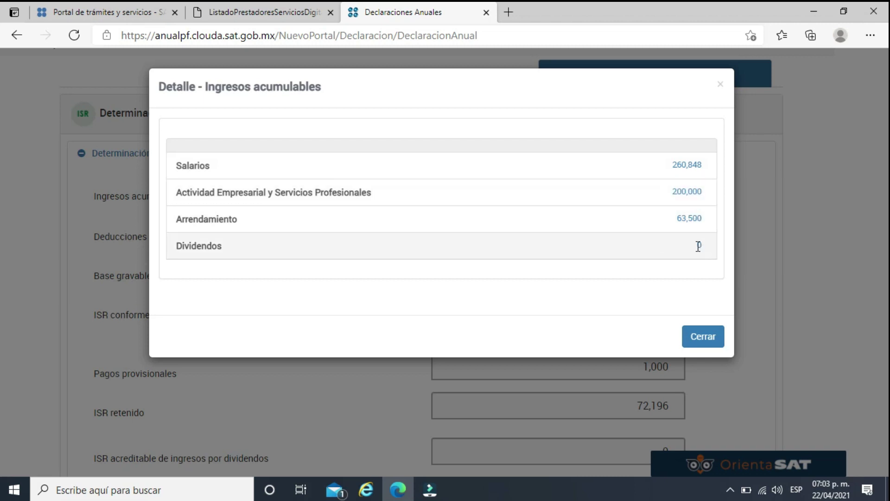
click(696, 341)
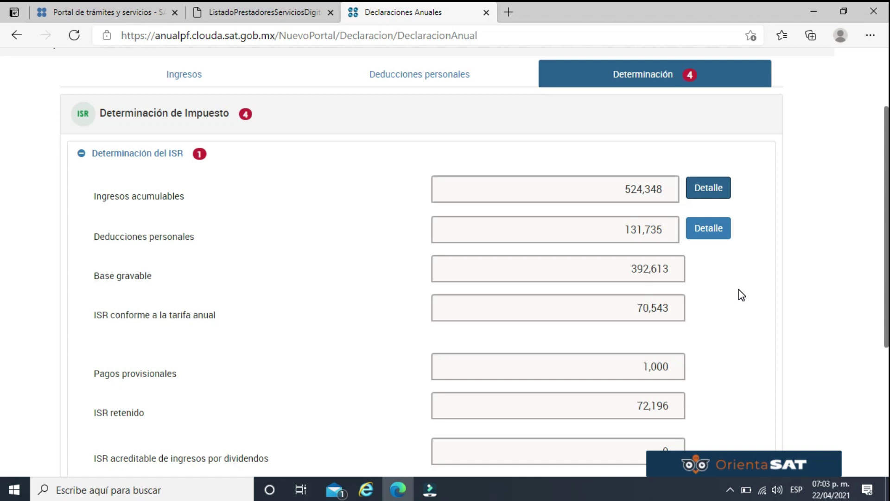
Review the deductions breakdown (115,790 medical fees plus 15,945 mortgage interest), then close it.
click(711, 227)
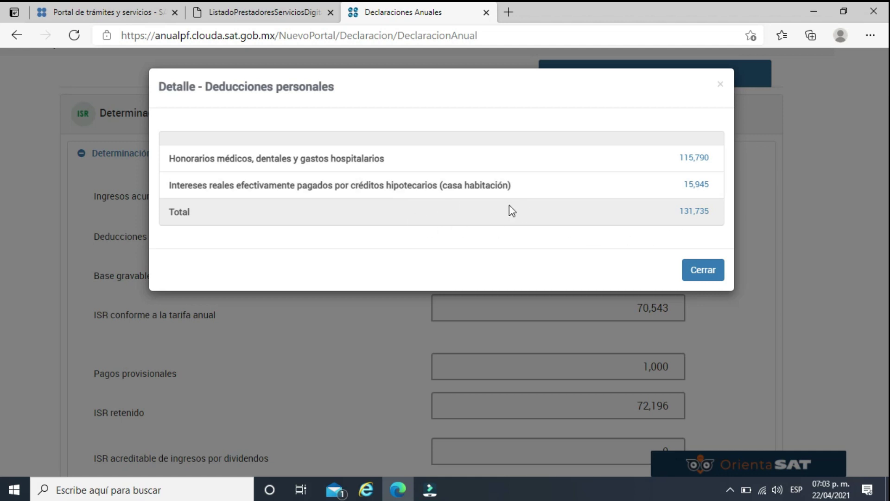
double_click(703, 188)
double_click(695, 157)
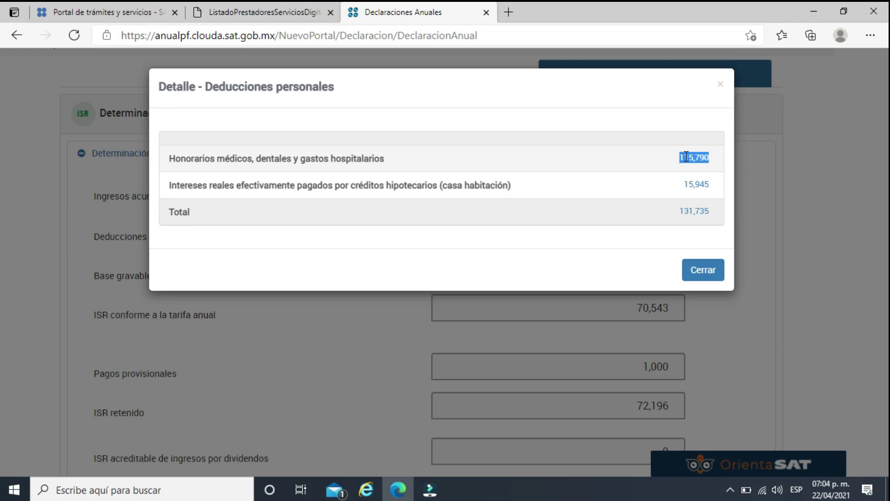
double_click(709, 184)
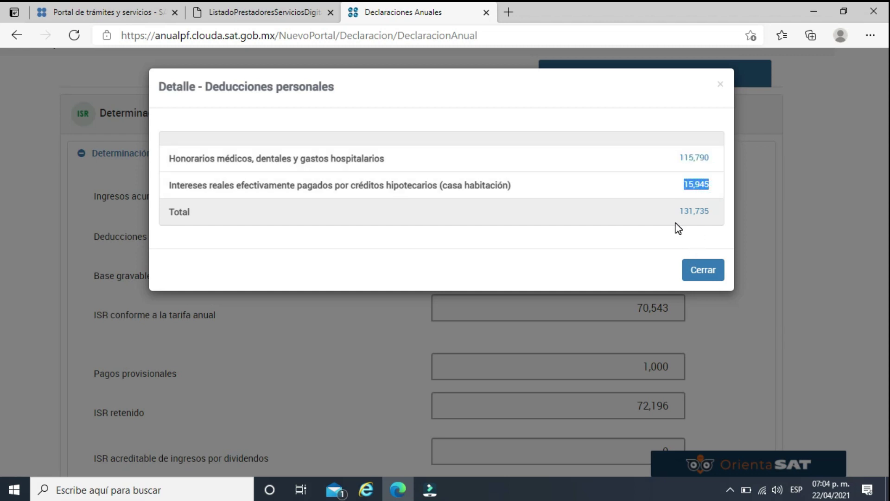
click(711, 274)
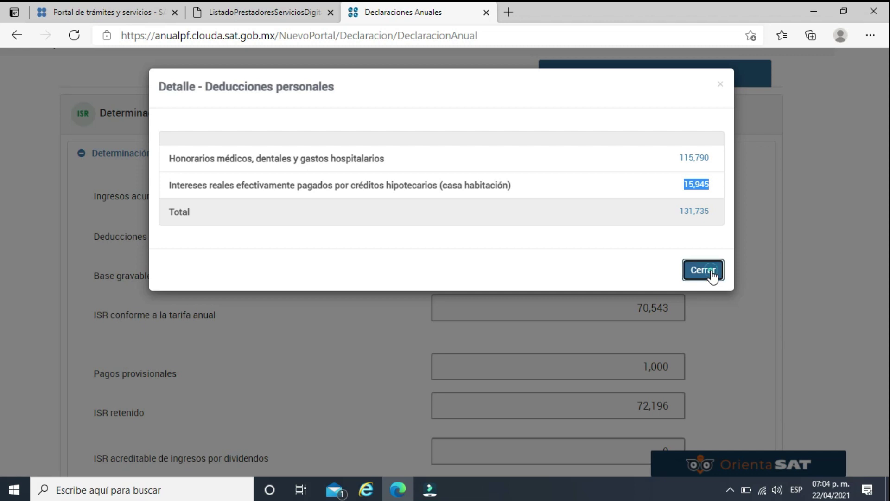
click(720, 284)
Scroll the determination to the ISR row showing 2,653 in favor.
scroll(721, 287, down, 1)
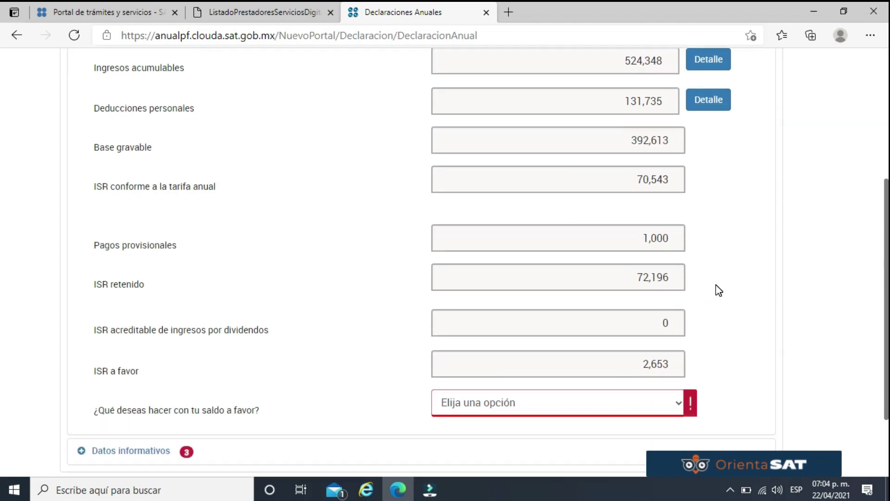
scroll(718, 290, up, 1)
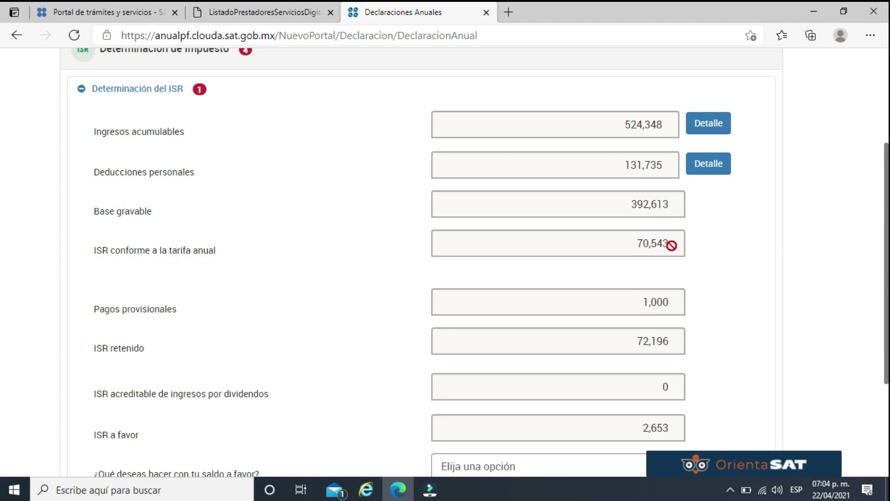
scroll(702, 247, down, 1)
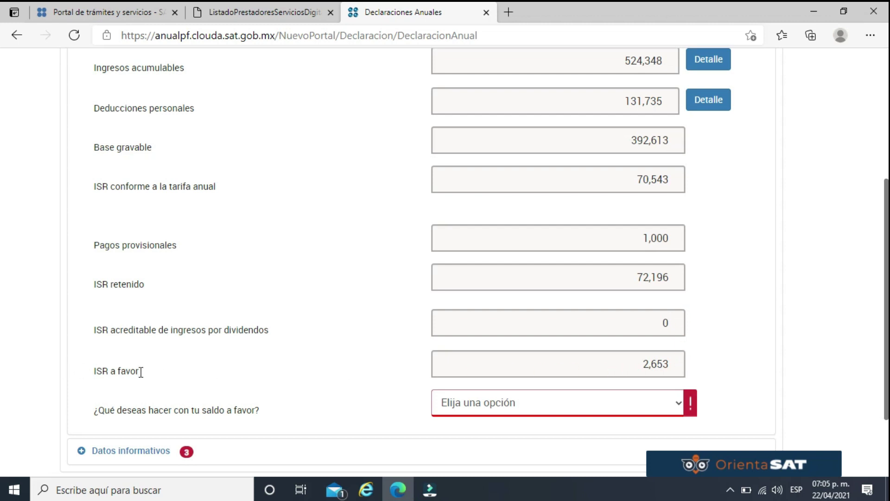
drag(136, 370, 85, 371)
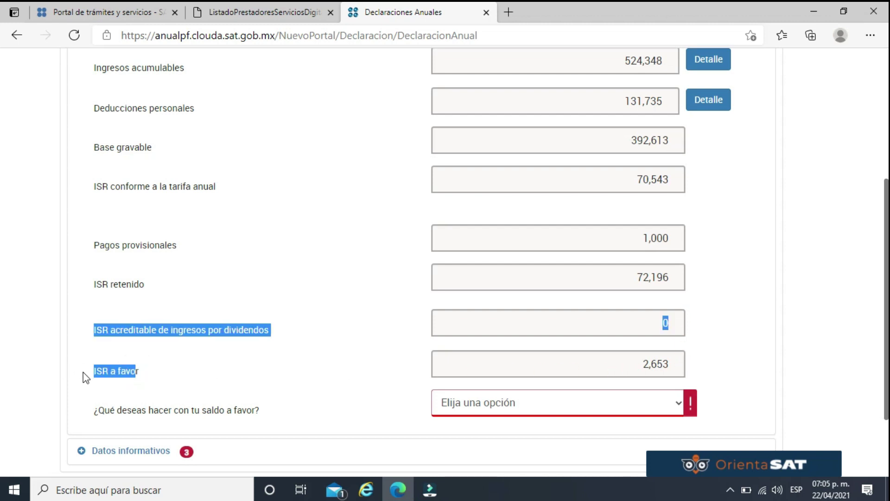
click(135, 374)
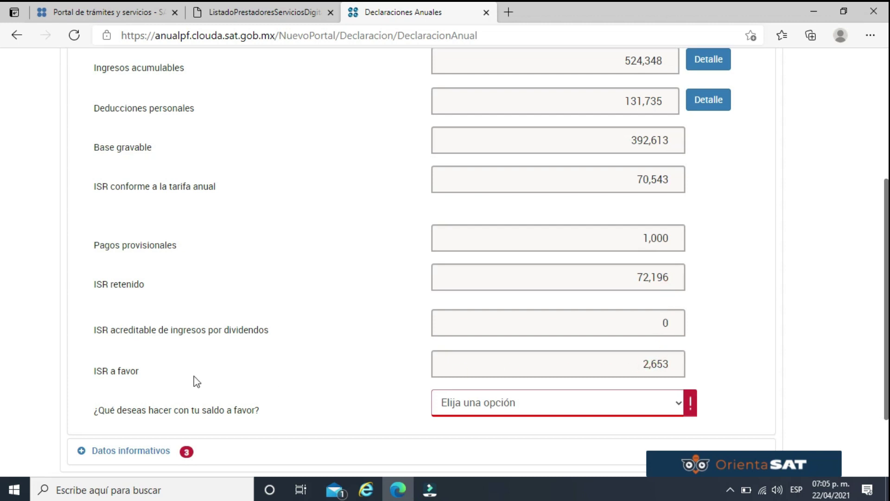
drag(138, 373, 93, 379)
click(254, 381)
scroll(220, 325, down, 2)
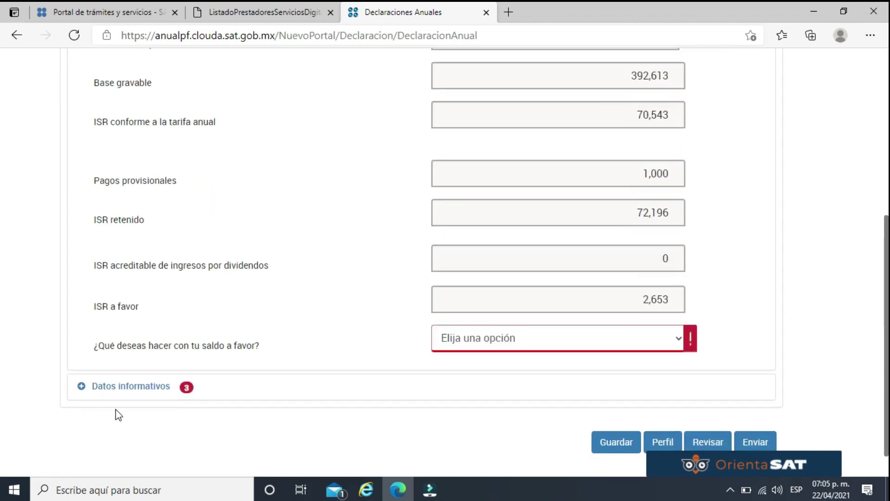
Expand Datos informativos and try exempt income of 1,000,000 house sale and 100,000 Préstamos.
click(131, 385)
scroll(222, 318, down, 4)
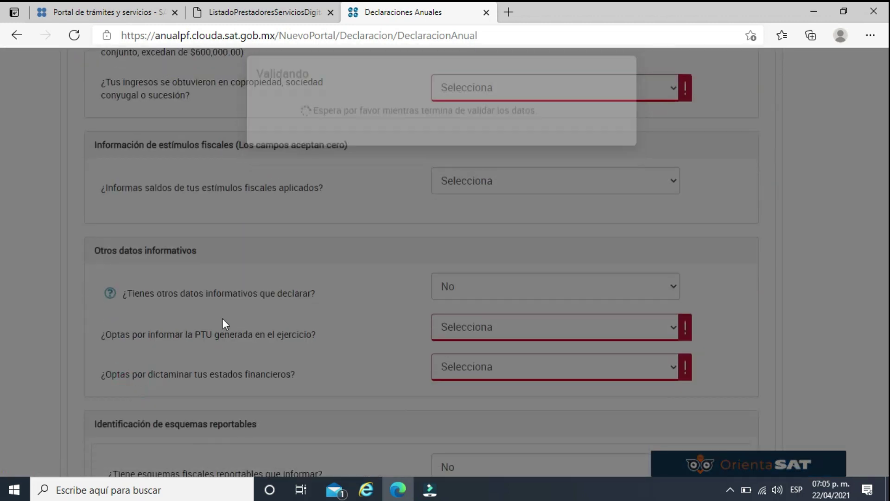
scroll(559, 129, up, 2)
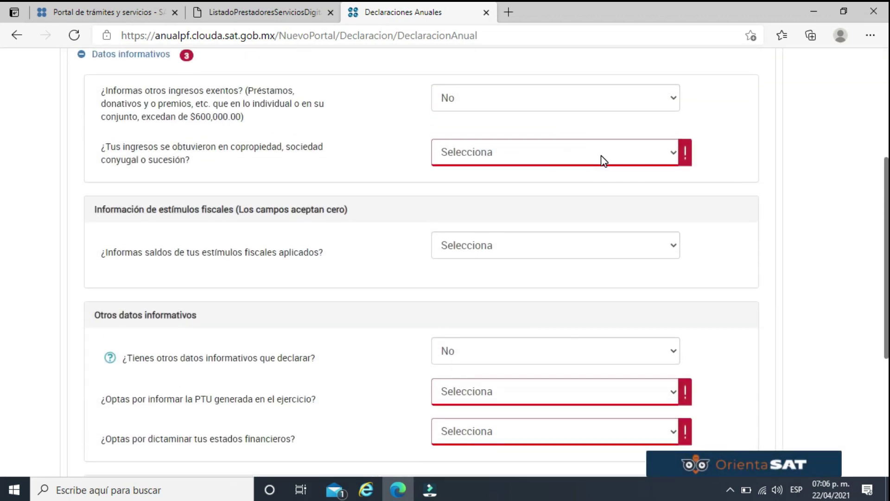
click(514, 99)
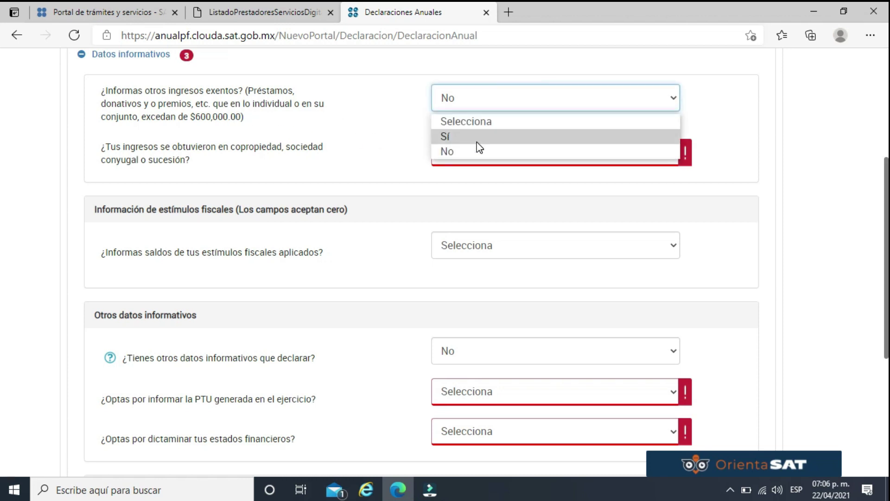
click(476, 140)
click(494, 155)
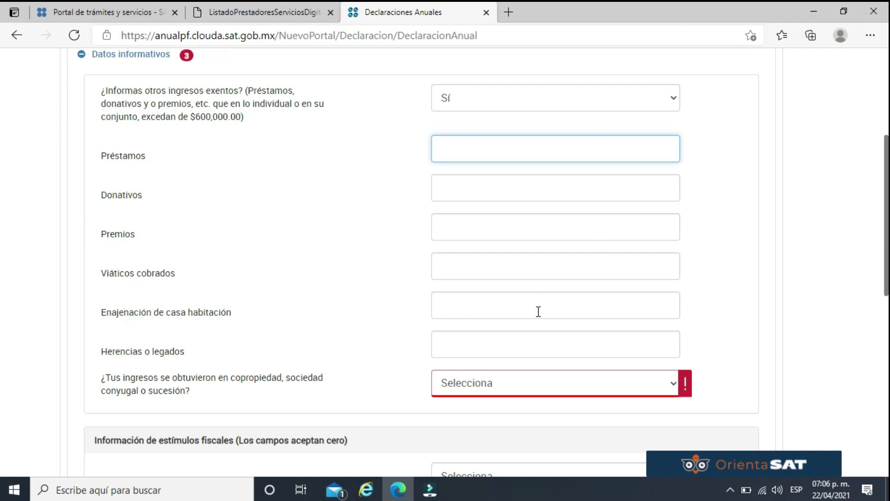
click(559, 306)
text(100,000)
click(795, 302)
click(658, 258)
click(650, 302)
text(0)
click(755, 298)
click(604, 149)
text(100000)
click(655, 190)
Clear both exempt income amounts and answer No to the exempt income question.
click(770, 221)
drag(670, 148, 540, 147)
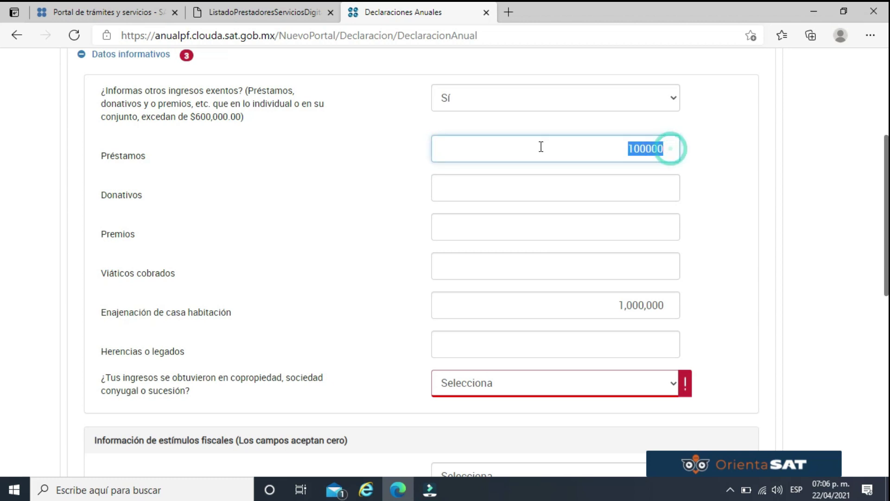
key(BackSpace)
click(665, 305)
key(BackSpace)
click(655, 97)
click(566, 149)
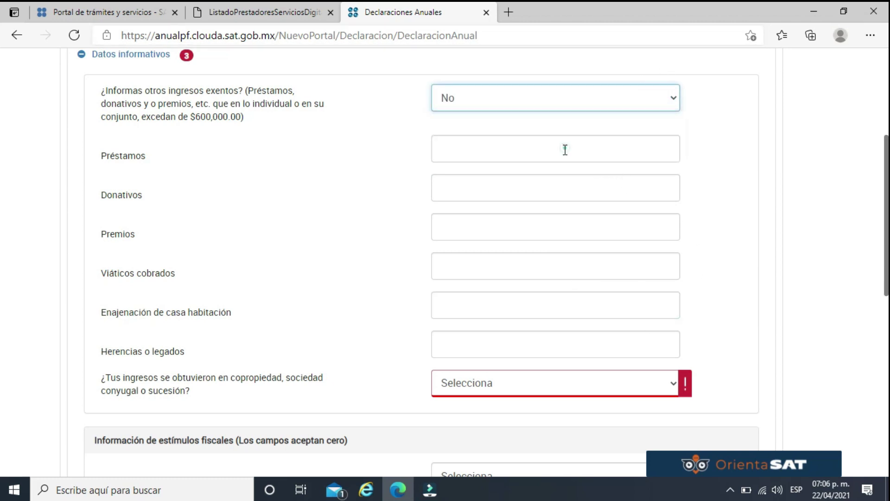
click(758, 125)
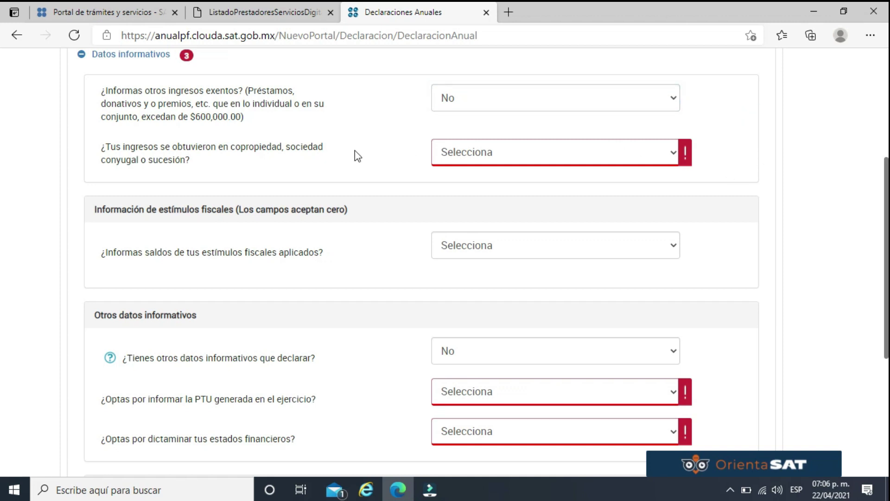
Answer No to the co-ownership and fiscal stimuli questions.
click(552, 158)
click(465, 207)
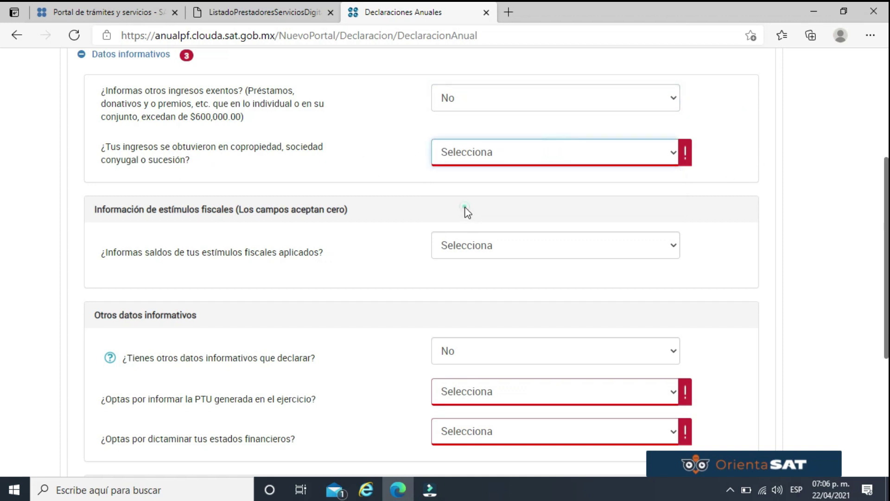
click(704, 141)
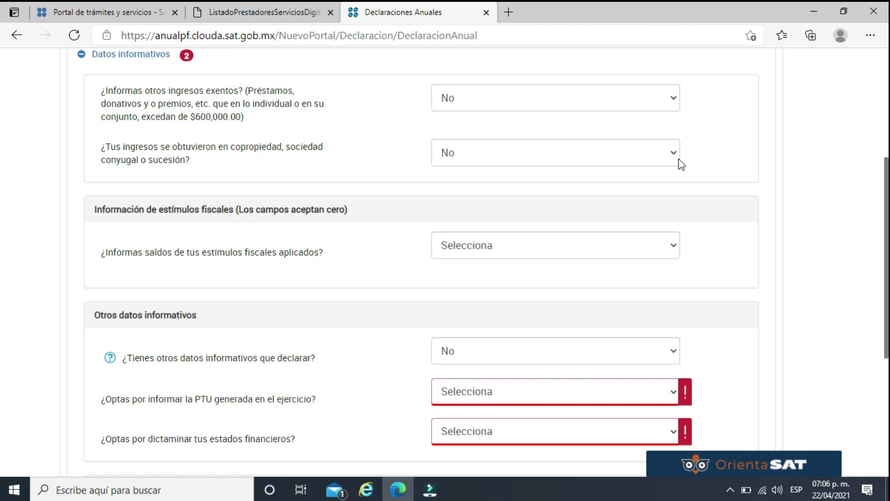
click(574, 243)
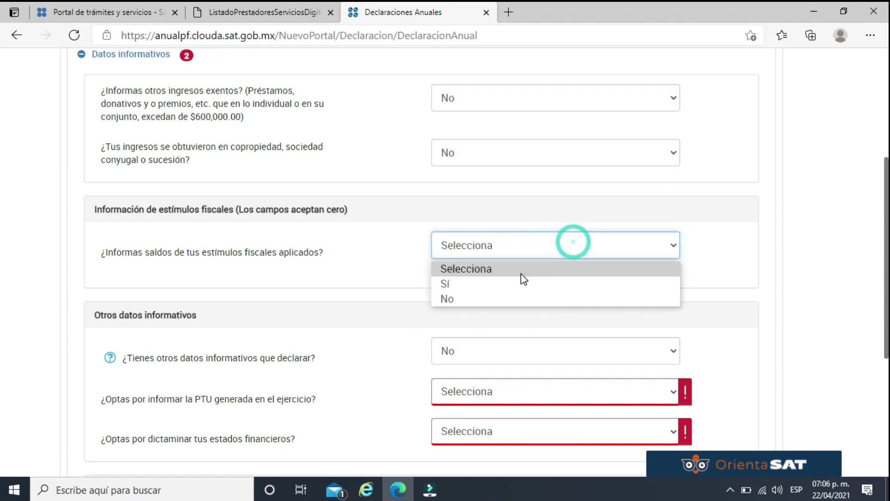
click(505, 283)
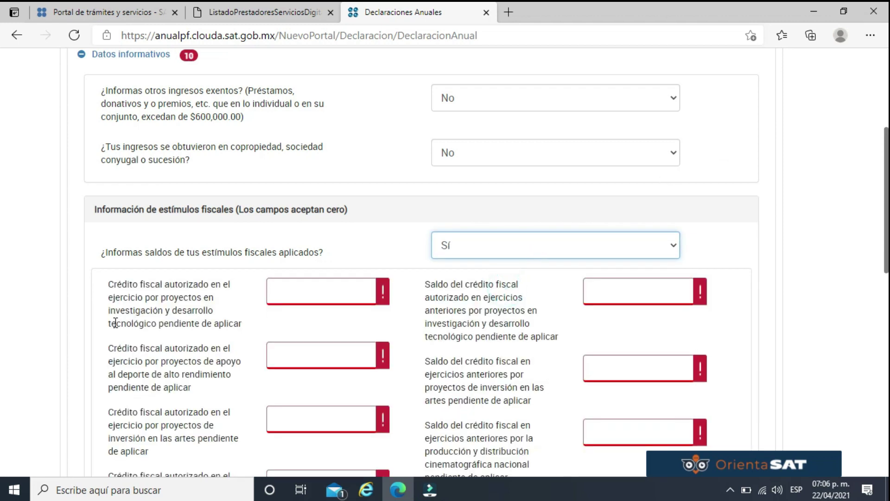
click(314, 358)
click(515, 253)
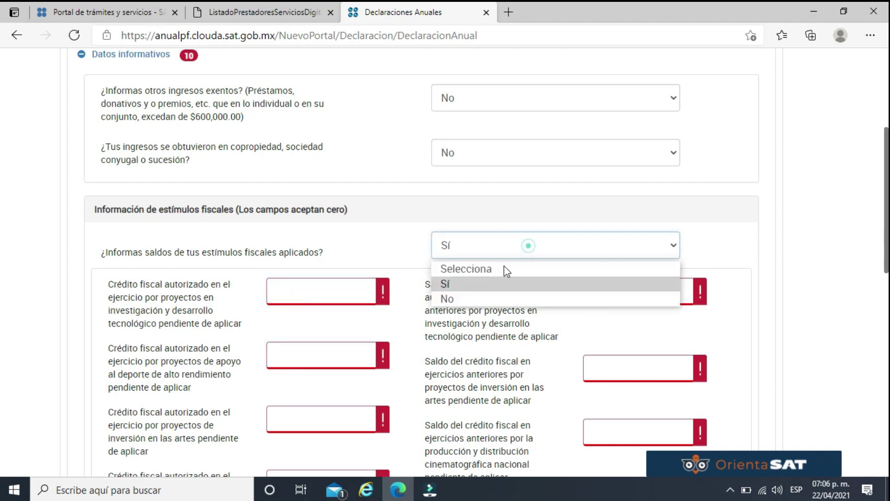
click(462, 299)
click(718, 243)
Answer No to other informative data, PTU and audited statements, and view the help note.
scroll(715, 245, down, 3)
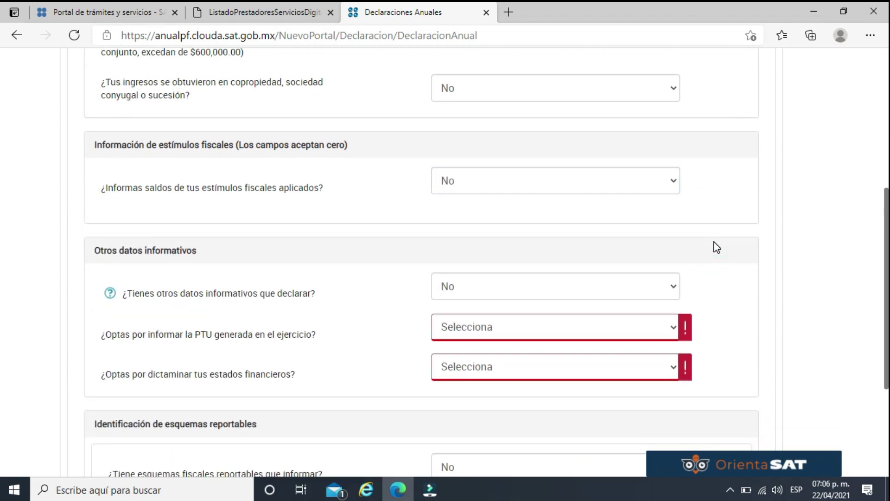
click(480, 223)
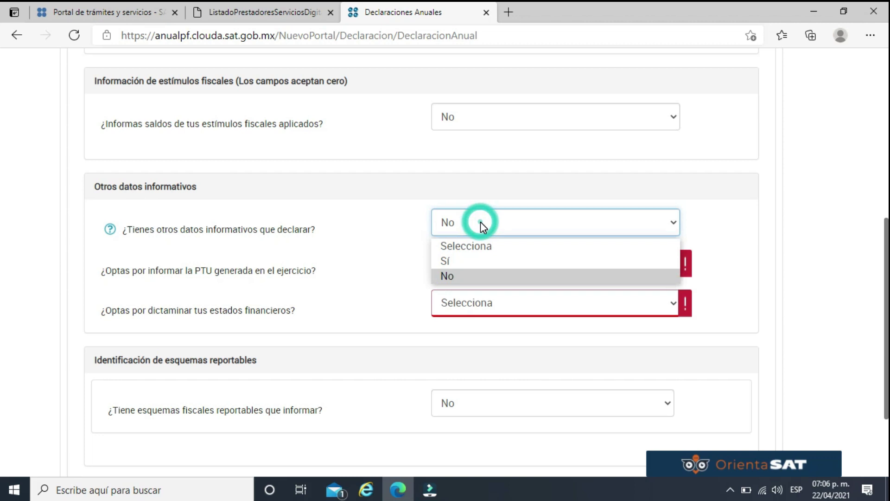
click(449, 260)
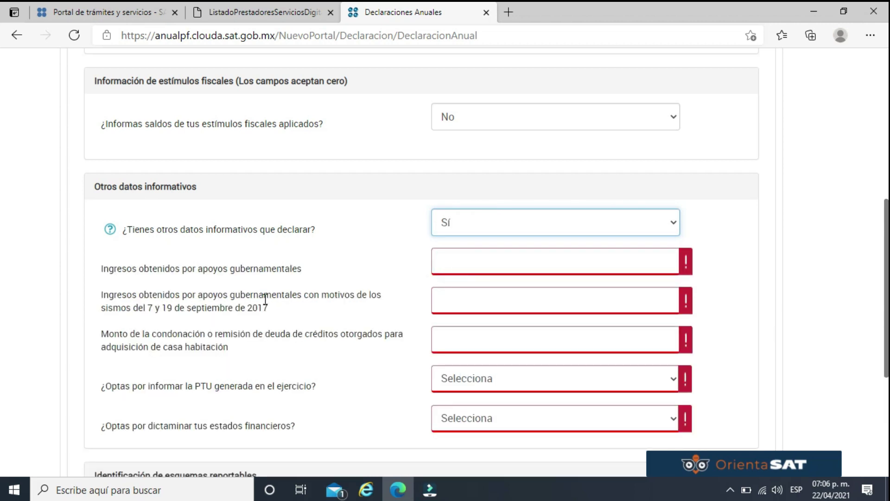
click(607, 222)
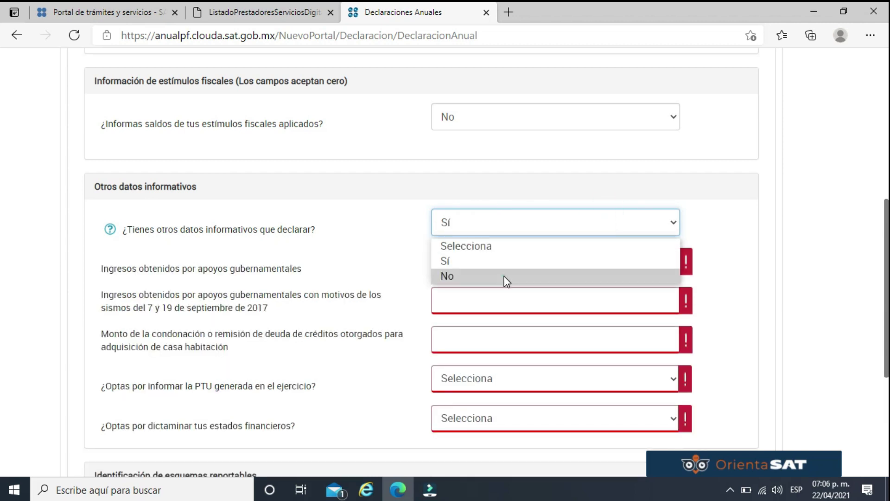
click(504, 279)
scroll(723, 234, down, 1)
click(586, 192)
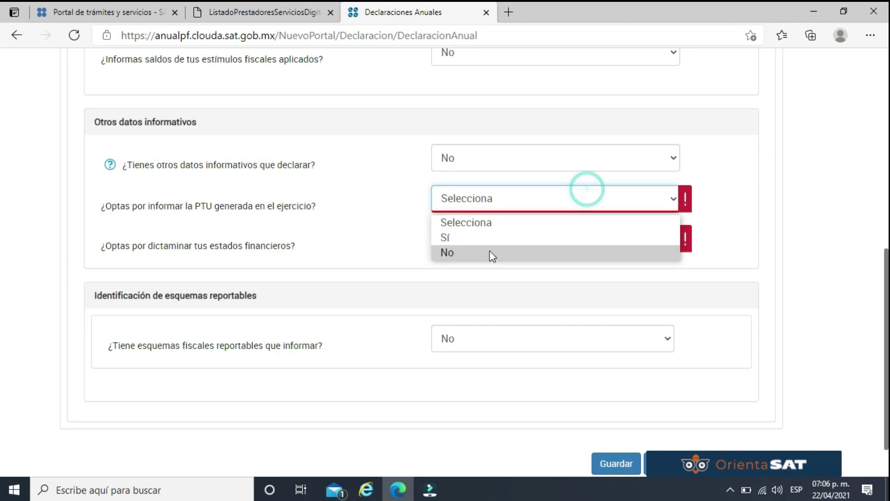
click(485, 255)
click(534, 250)
click(482, 291)
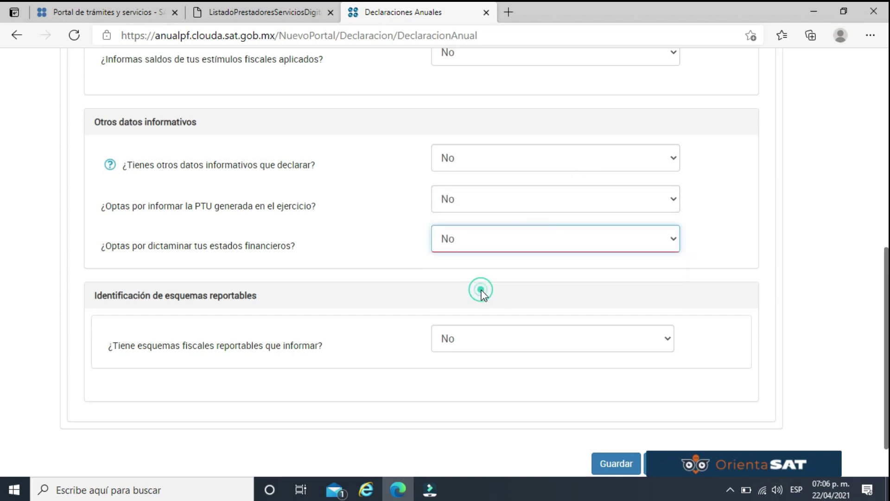
click(113, 166)
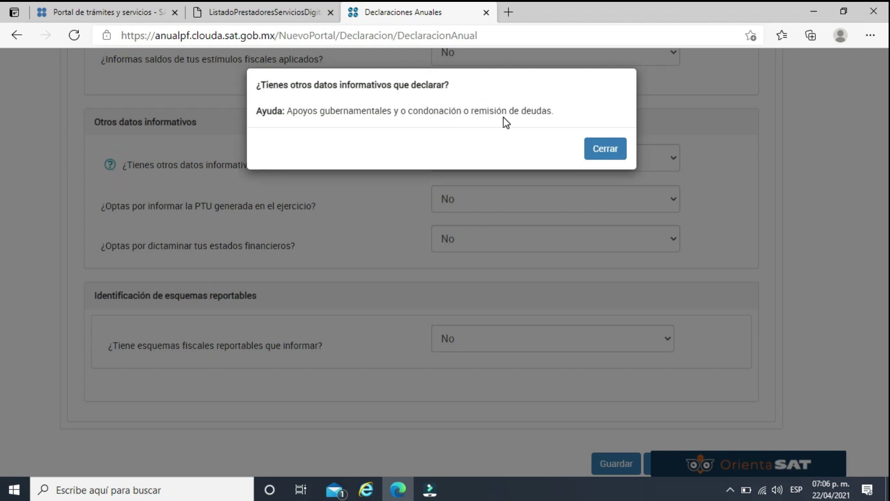
click(605, 149)
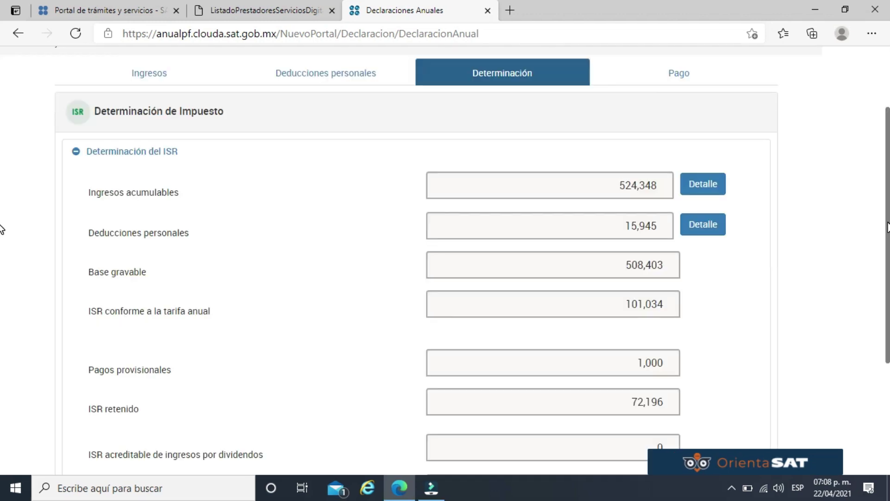
Check the ISR a cargo, then on Pago leave compensation set to No.
scroll(1, 234, down, 3)
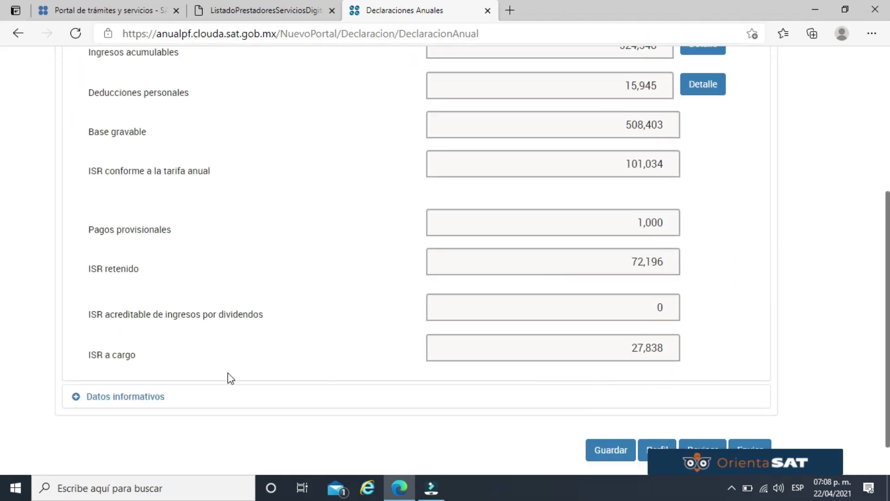
drag(174, 357, 91, 361)
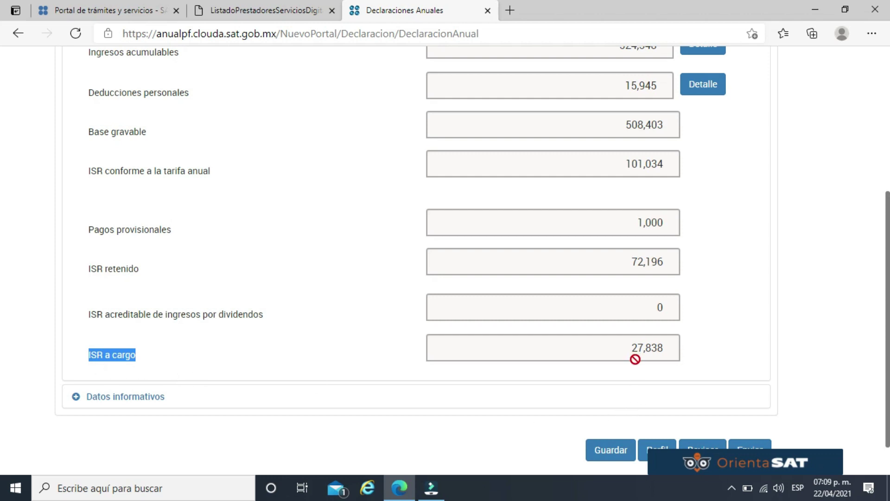
scroll(667, 346, up, 3)
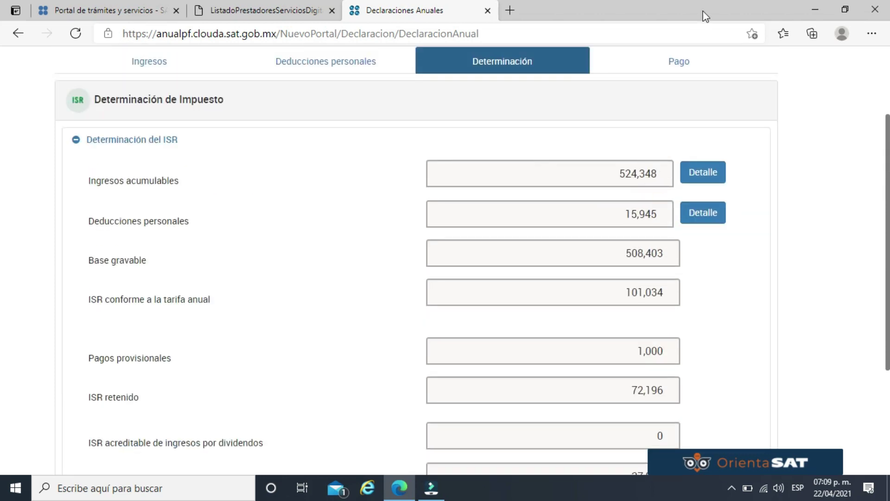
click(676, 69)
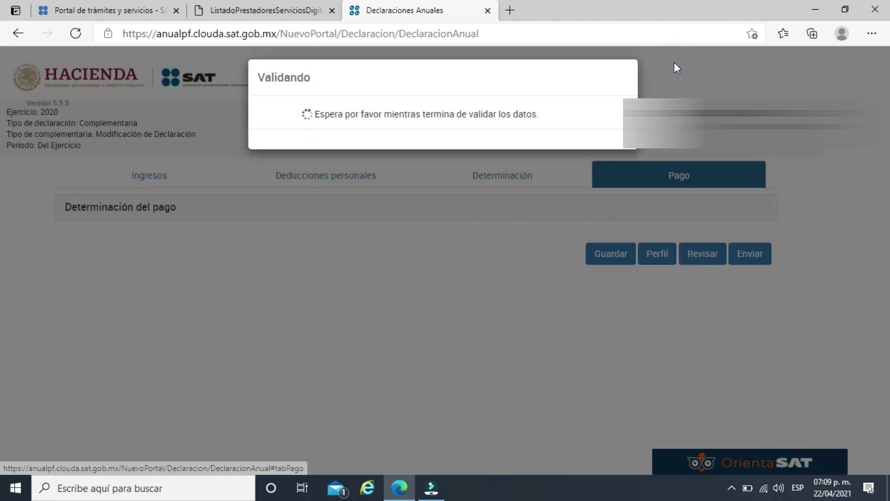
scroll(674, 150, down, 2)
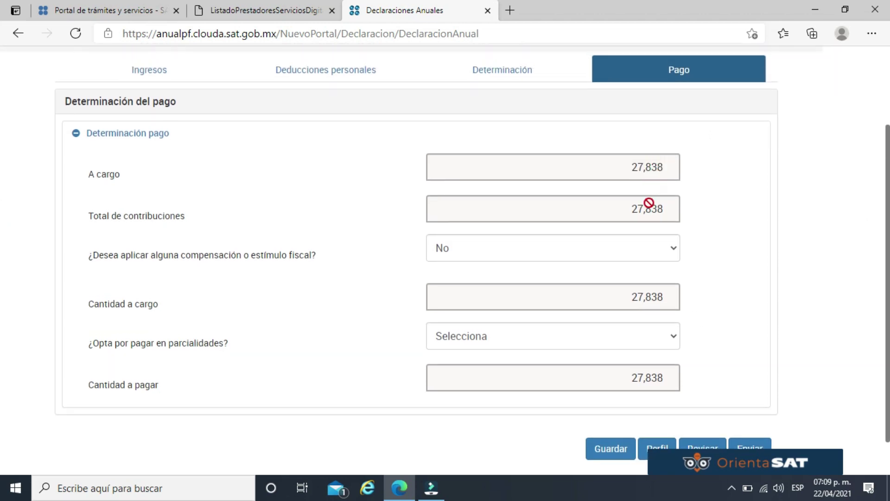
click(643, 248)
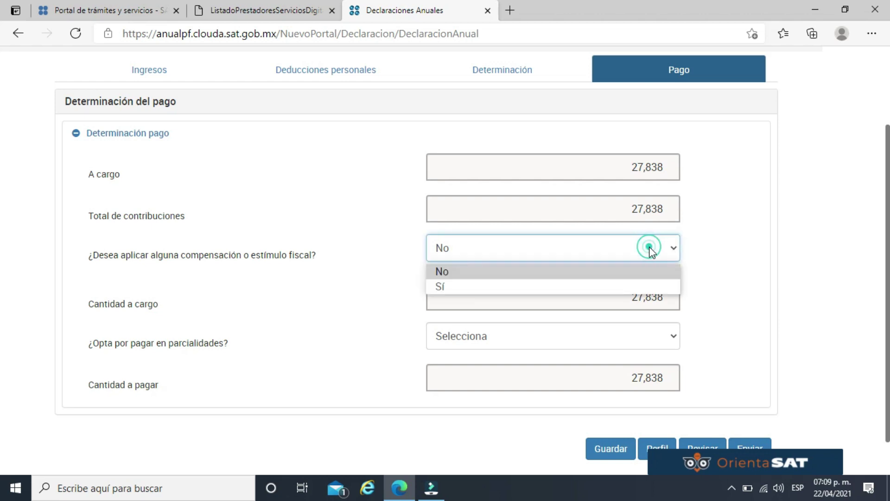
click(732, 255)
Choose to pay in 6 installments, making the first payment 4,640 of 27,838.
click(642, 336)
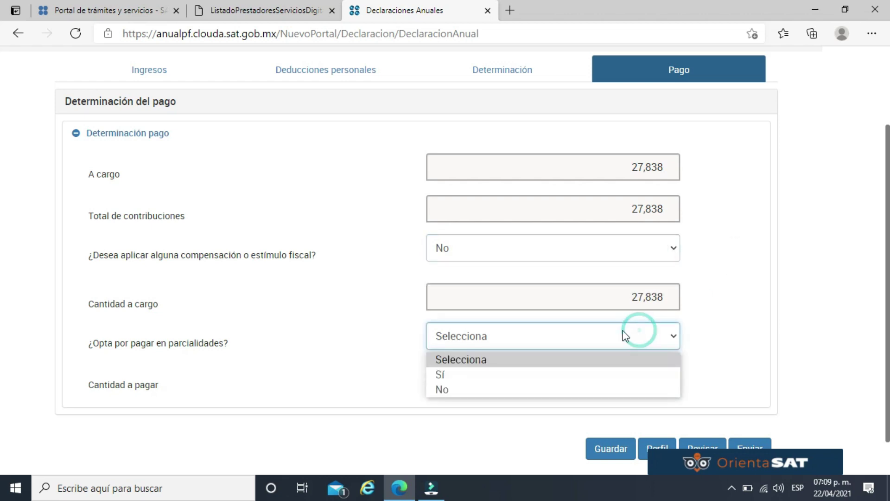
click(566, 374)
click(772, 318)
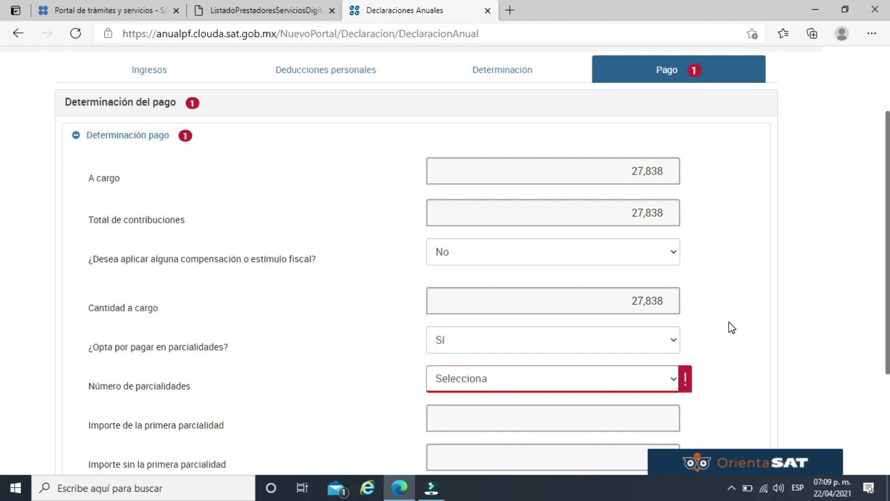
click(633, 379)
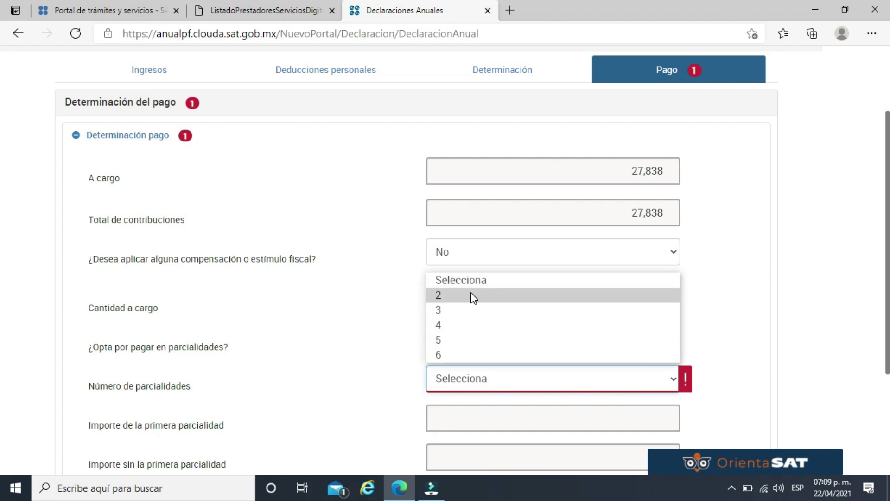
click(472, 354)
click(788, 324)
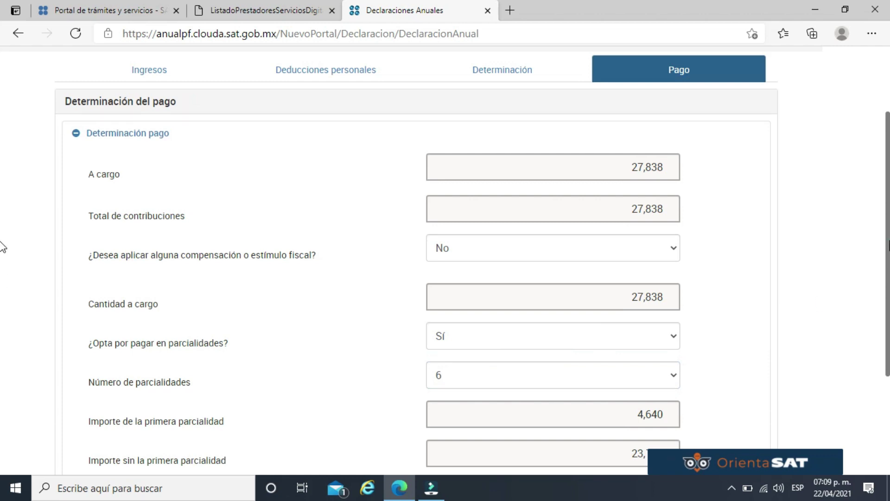
scroll(3, 253, down, 3)
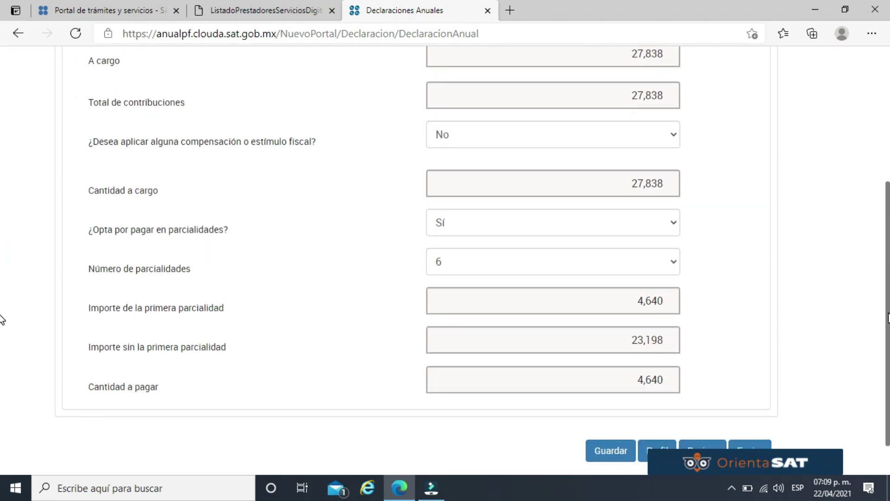
scroll(841, 301, down, 1)
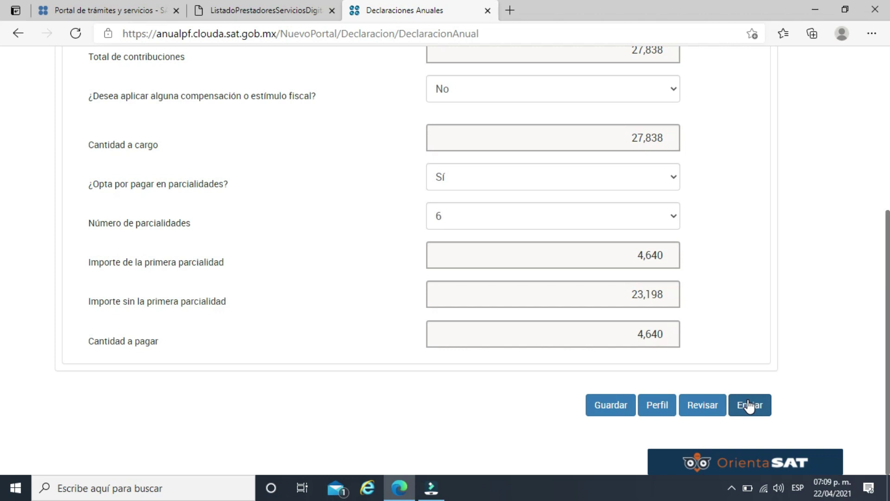
Send the return, confirming $4,640.00 to pay, and review the acuse.
click(747, 407)
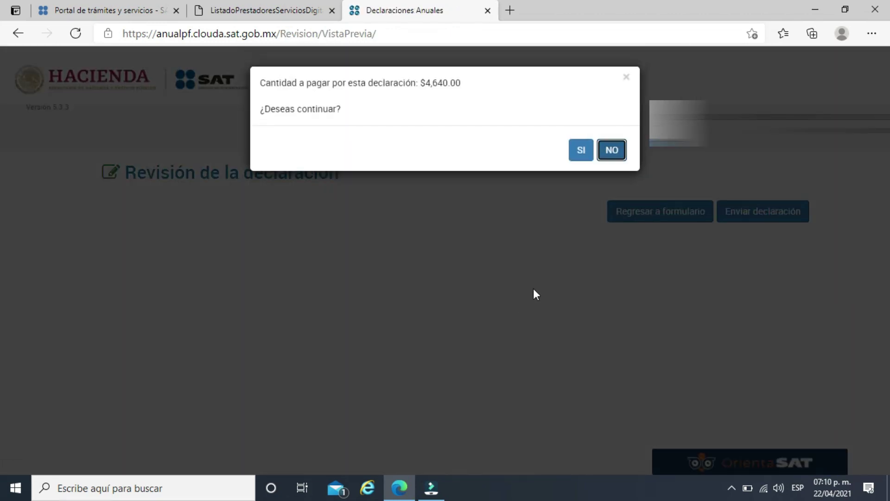
click(580, 150)
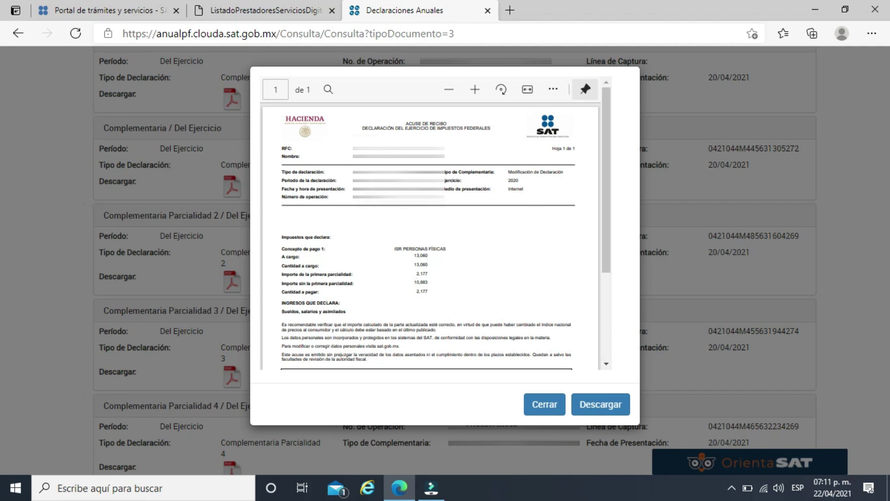
scroll(438, 255, down, 2)
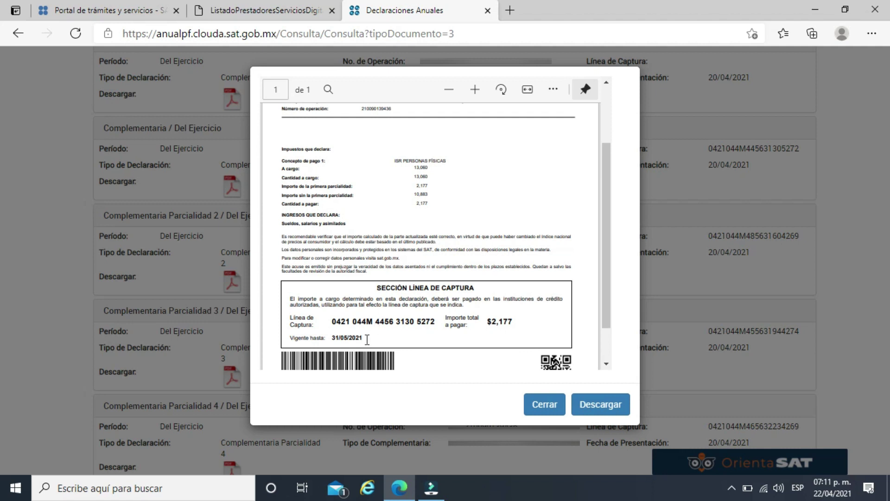
click(548, 409)
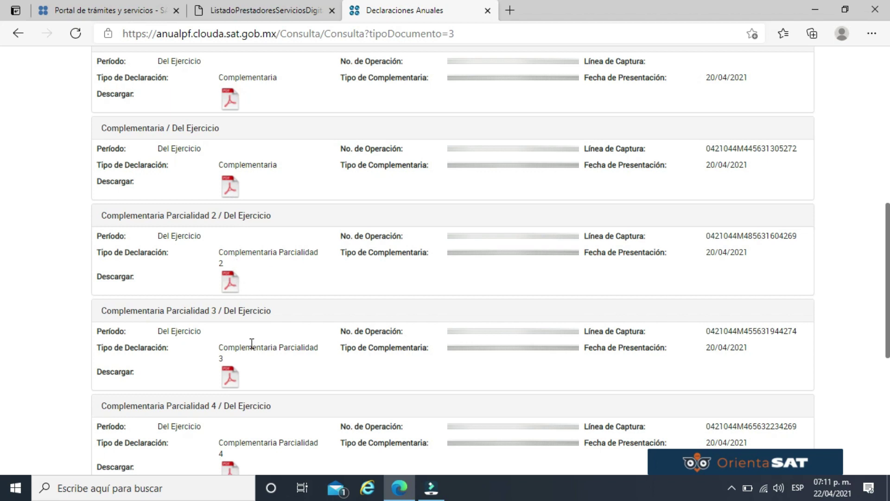
Review the Parcialidad 2 payment form with its línea de captura.
click(230, 281)
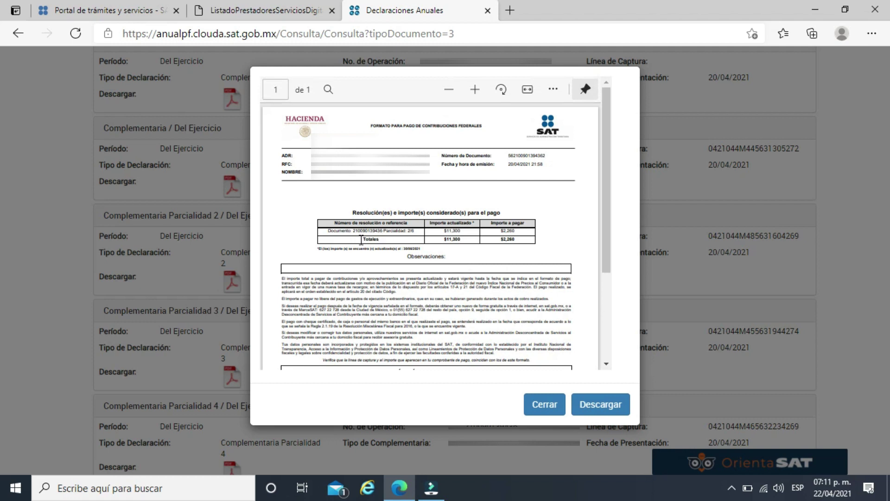
drag(604, 228, 605, 282)
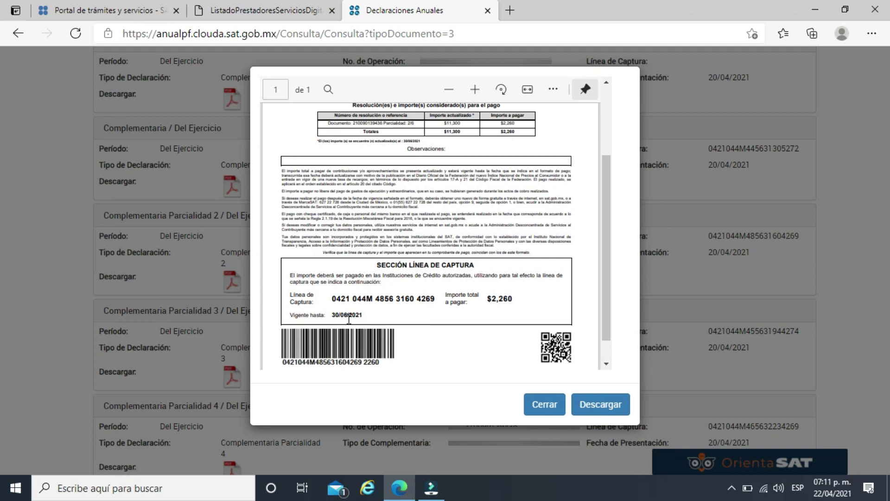
click(545, 408)
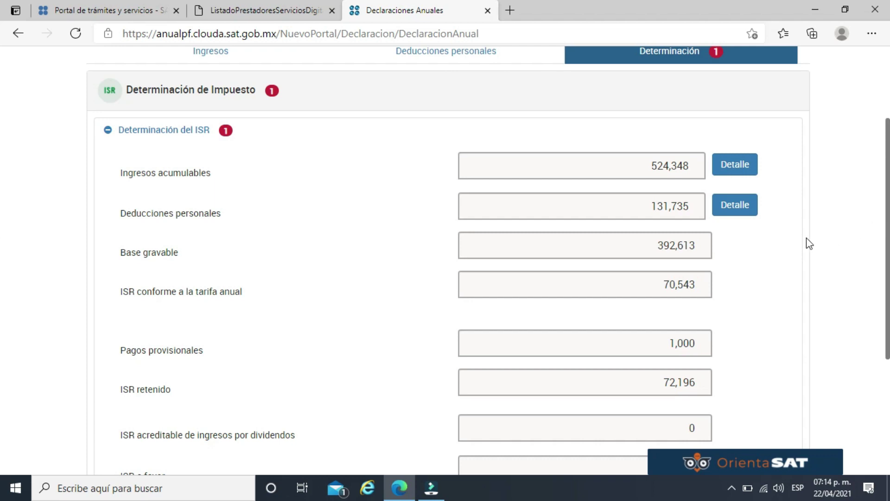
Choose Devolución for the 2,653 ISR balance in favour and acknowledge the bank-details notice.
scroll(807, 243, down, 3)
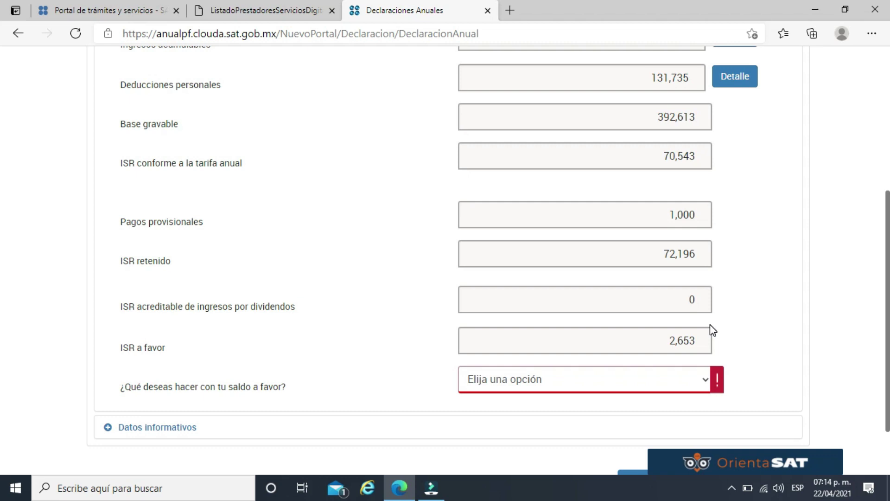
click(667, 384)
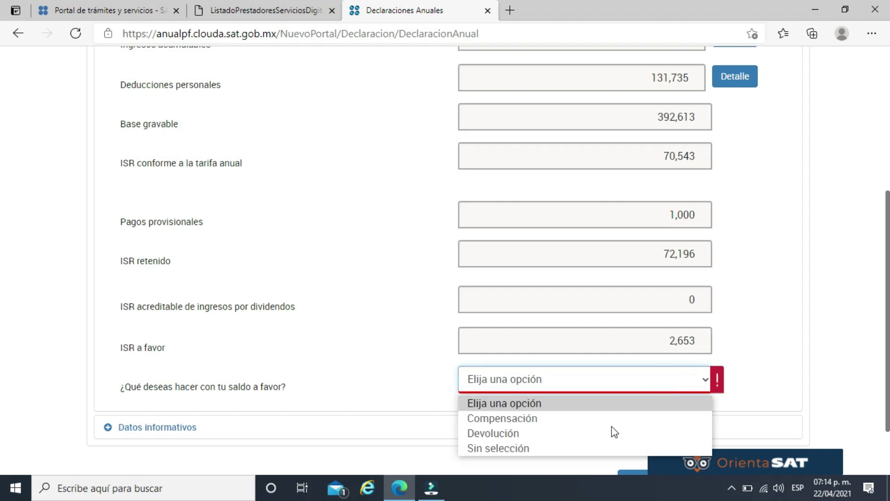
click(493, 433)
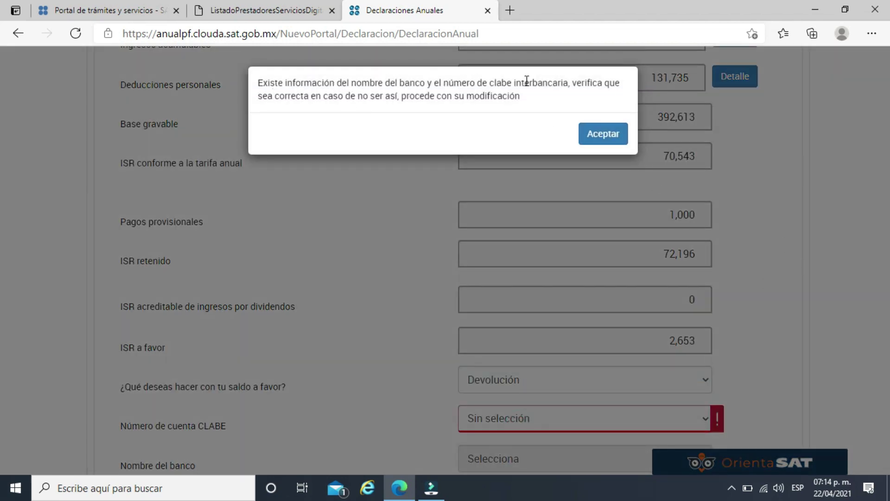
click(605, 134)
Select the registered HSBC CLABE account for the refund and accept the account-holder declaration.
click(807, 321)
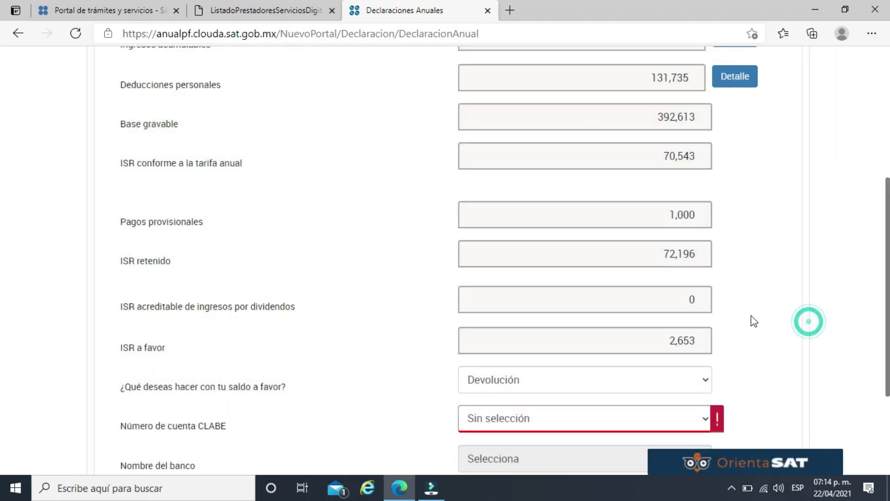
click(633, 427)
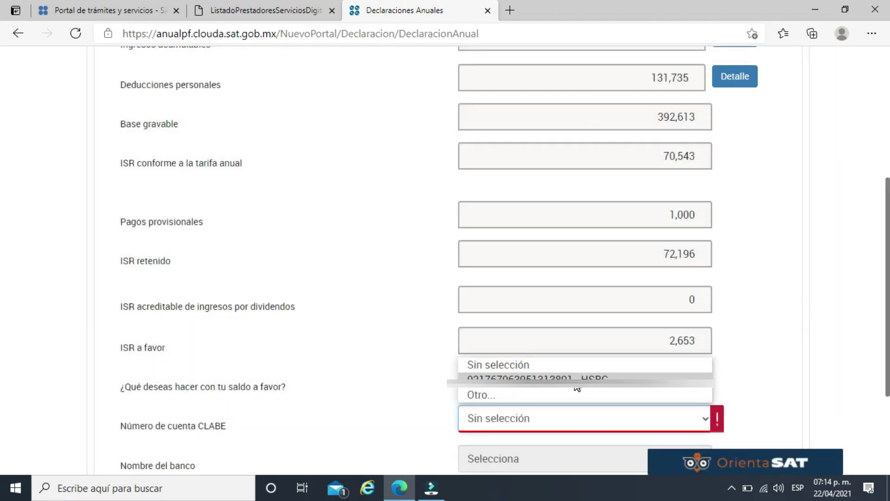
click(494, 383)
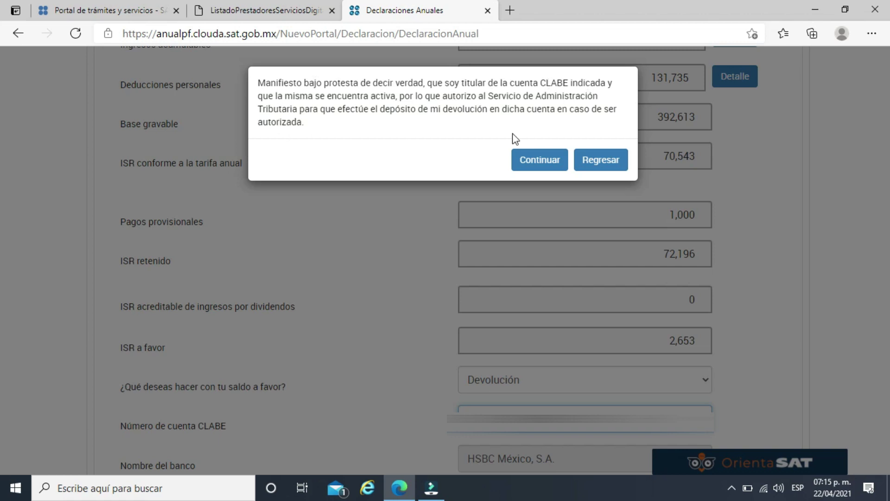
click(539, 160)
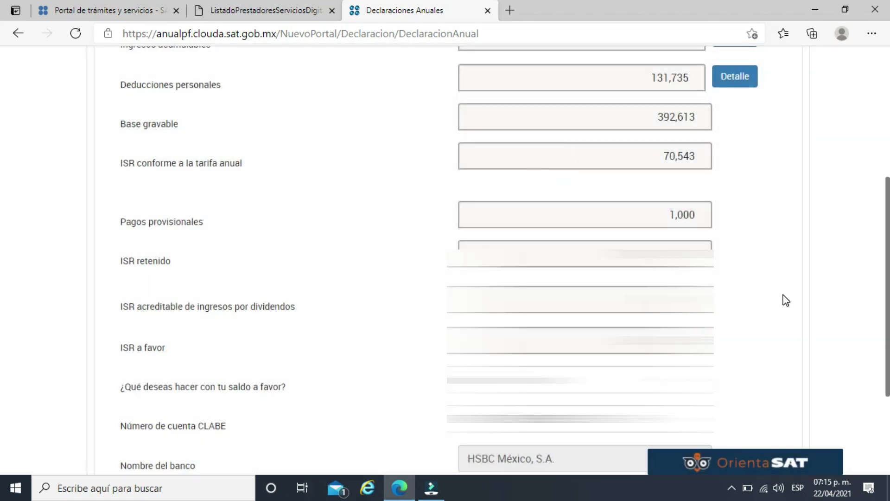
Send the complementary return with the refund request.
scroll(1, 232, down, 1)
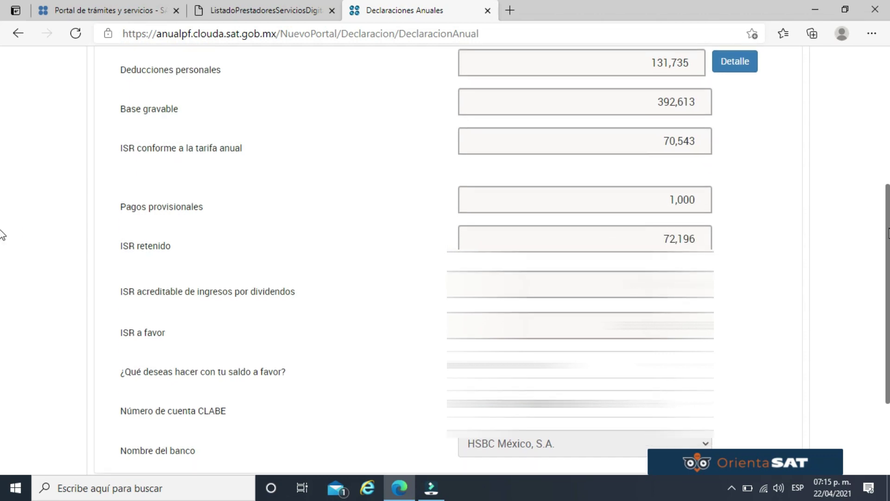
scroll(2, 278, down, 2)
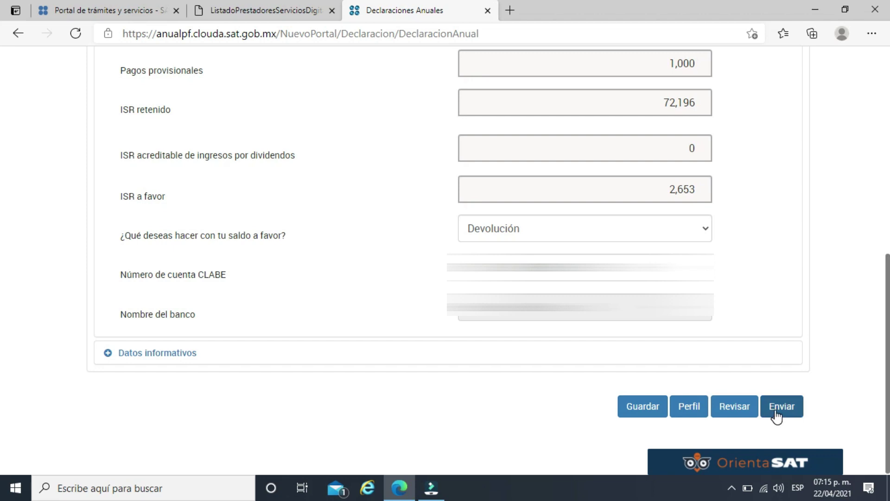
click(777, 408)
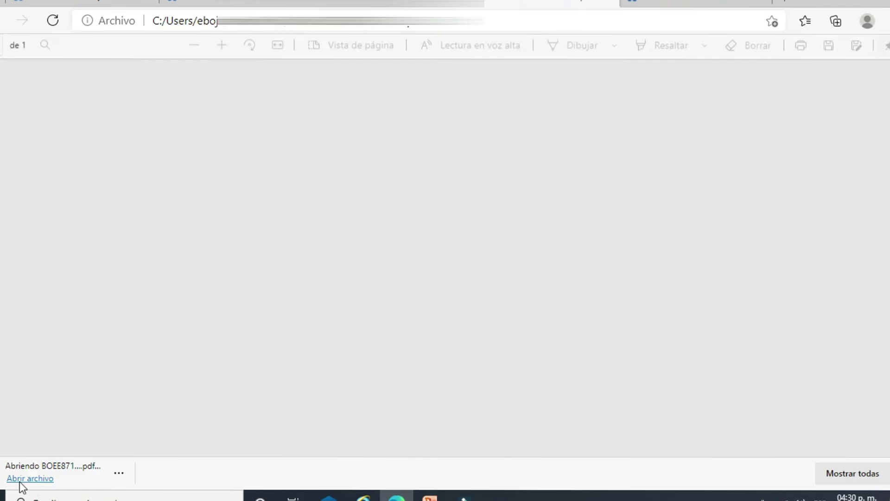